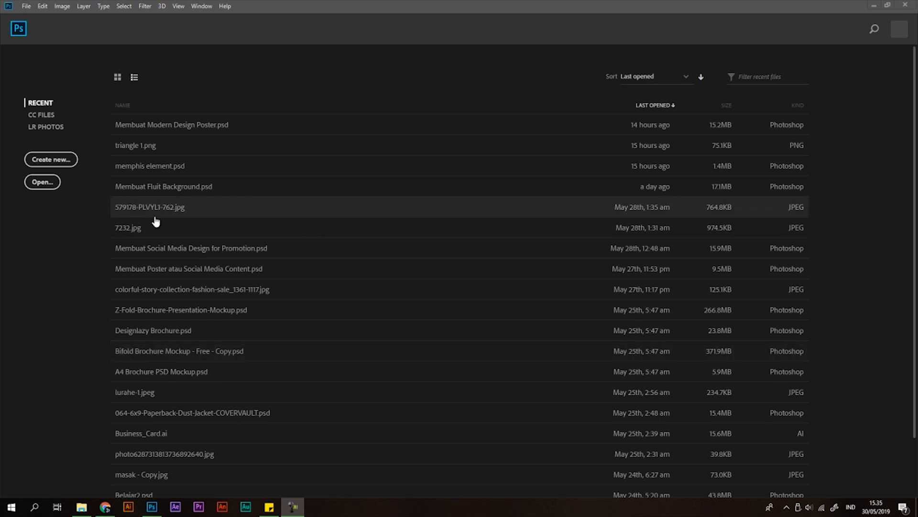
Switch to File Explorer, open the cheetah_kick archive in the #108 folder, and read License Request.txt.
{"action": "left_click", "coordinate": [81, 506]}
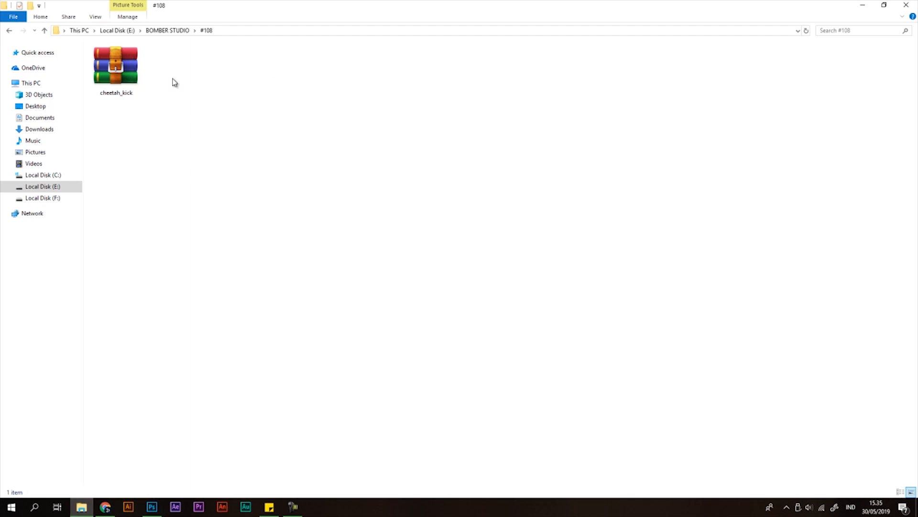
{"action": "left_click", "coordinate": [107, 82]}
{"action": "double_click", "coordinate": [128, 69]}
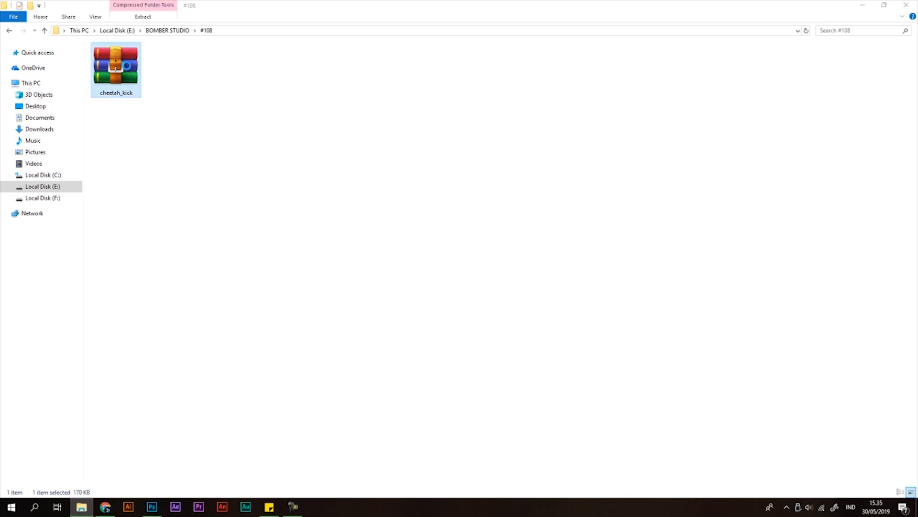
{"action": "double_click", "coordinate": [59, 110]}
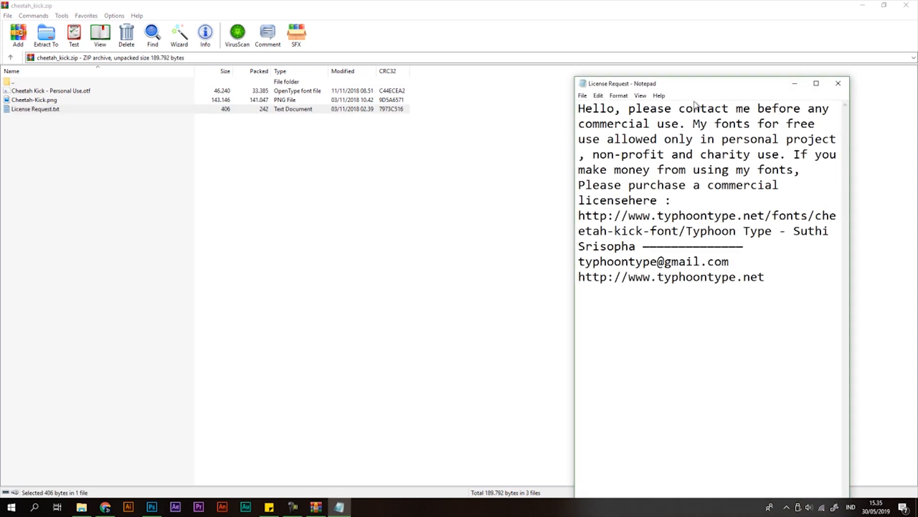
{"action": "left_click", "coordinate": [838, 83]}
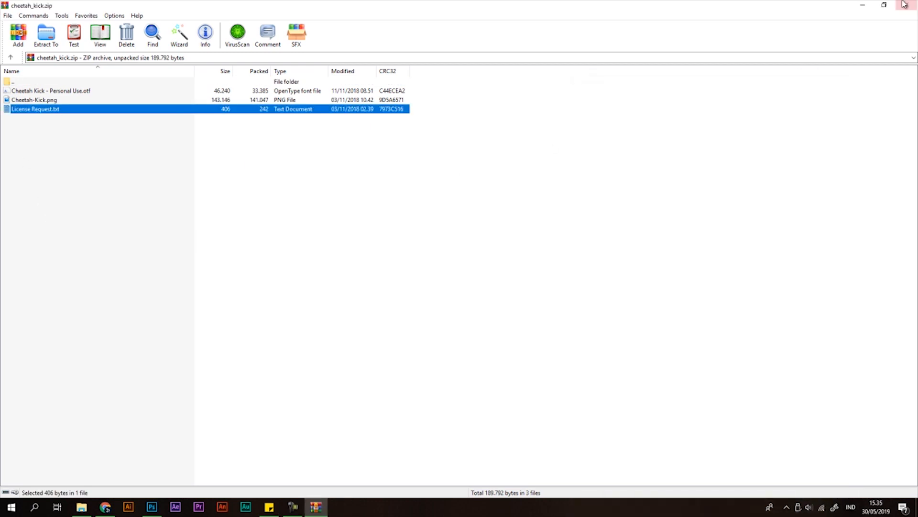
{"action": "left_click", "coordinate": [62, 91]}
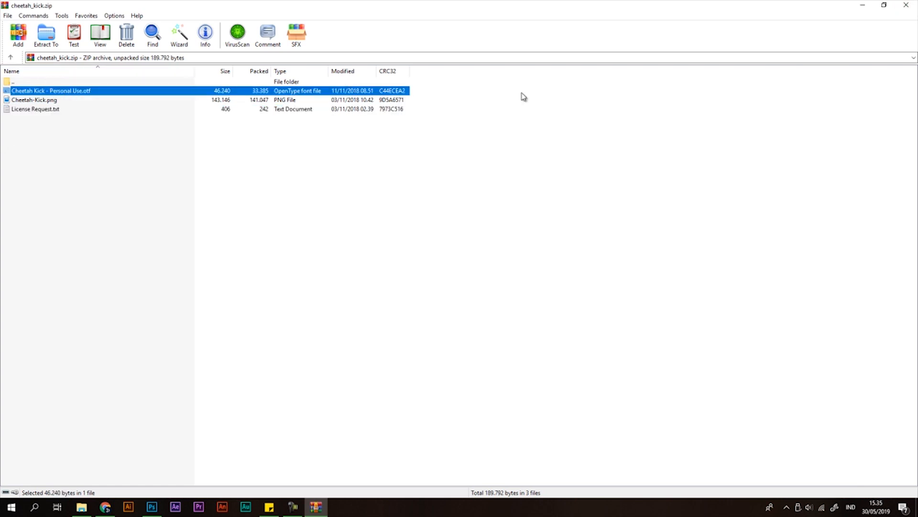
{"action": "left_click", "coordinate": [906, 5]}
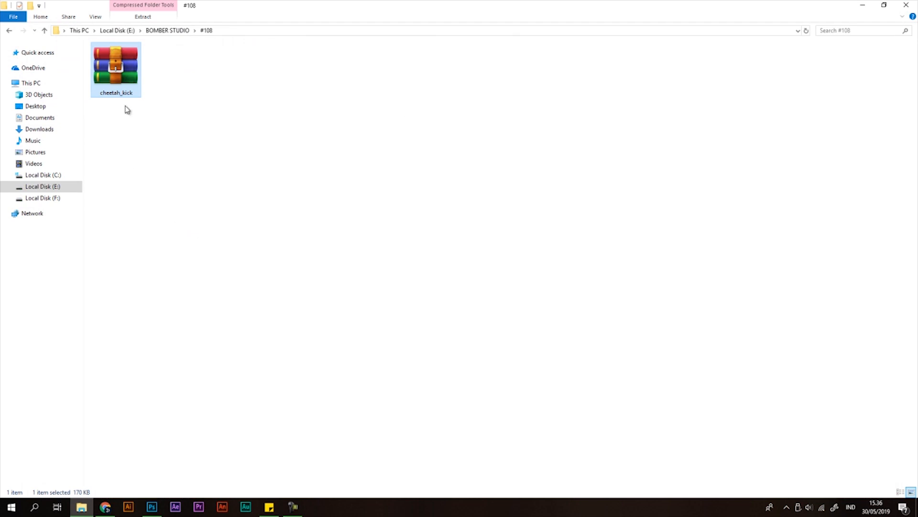
Install Cheetah Kick - Personal Use.otf from the cheetah_kick archive, replacing the existing font, and close the archive.
{"action": "double_click", "coordinate": [126, 72]}
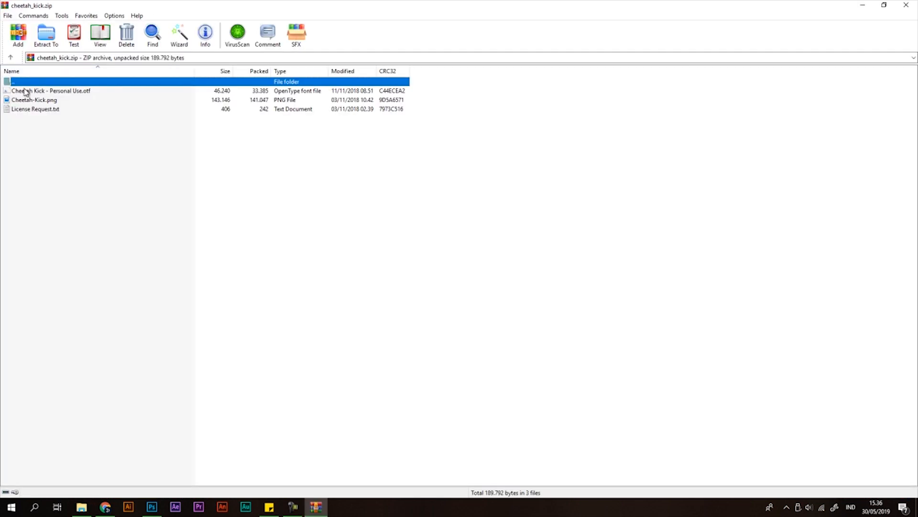
{"action": "left_click", "coordinate": [24, 91]}
{"action": "double_click", "coordinate": [50, 91]}
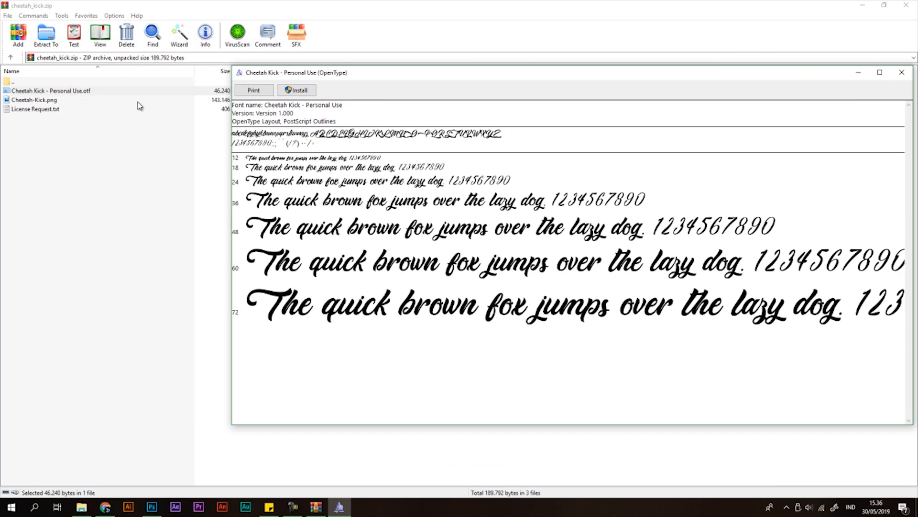
{"action": "left_click", "coordinate": [301, 91]}
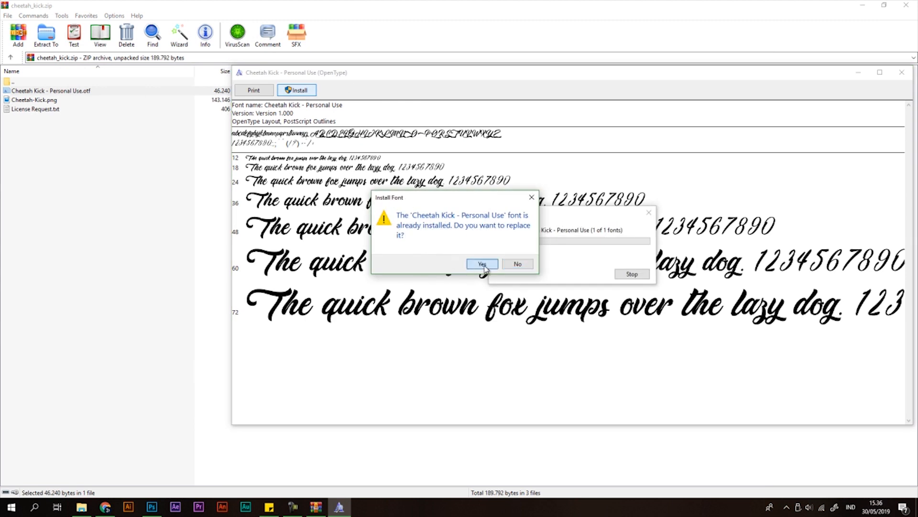
{"action": "left_click", "coordinate": [482, 265]}
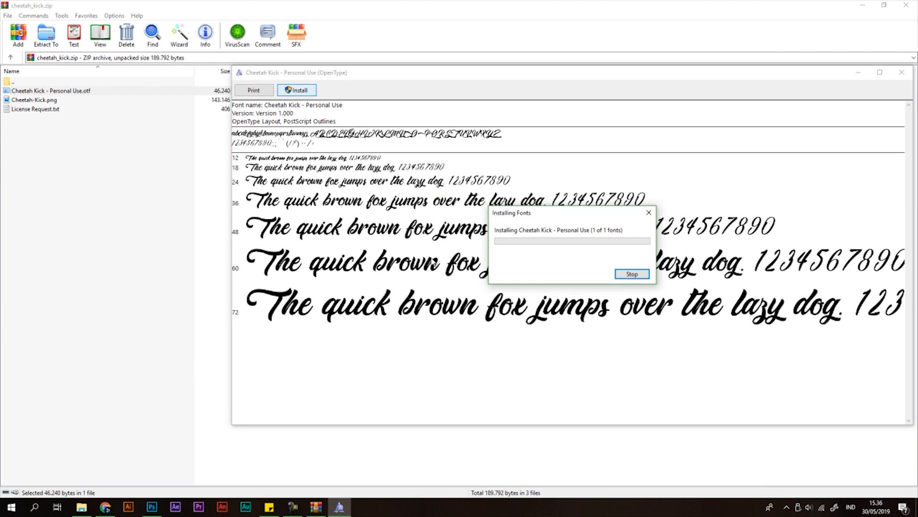
{"action": "left_click", "coordinate": [902, 72]}
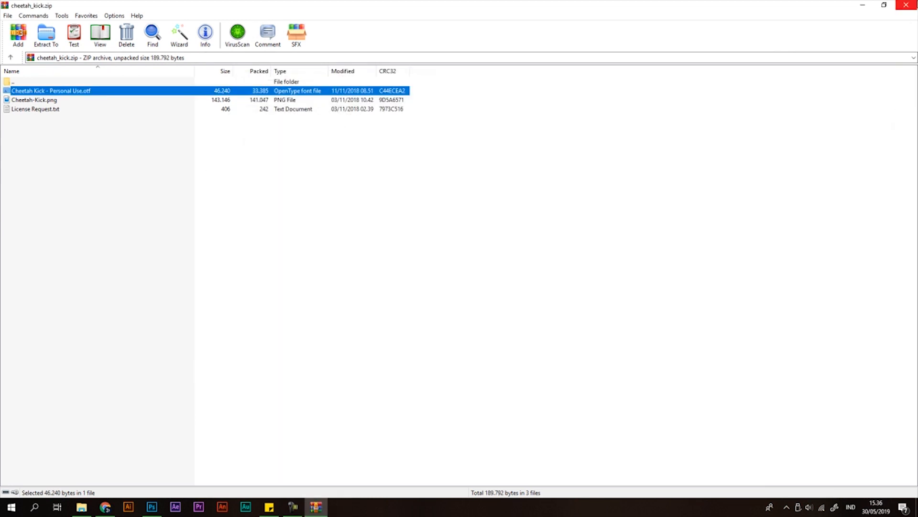
{"action": "left_click", "coordinate": [911, 4]}
{"action": "left_click", "coordinate": [507, 318]}
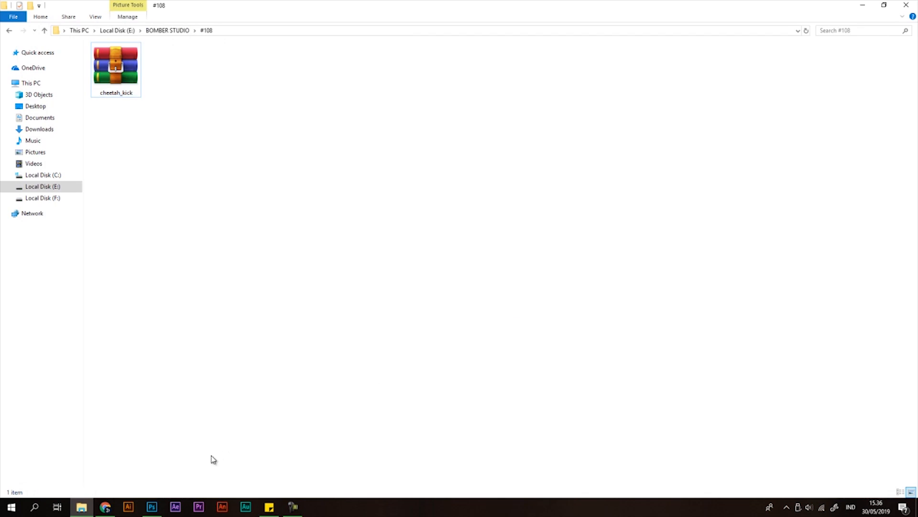
Switch to Photoshop and create a new document of 1920 by 1920 pixels at 300 pixels/inch.
{"action": "left_click", "coordinate": [152, 507]}
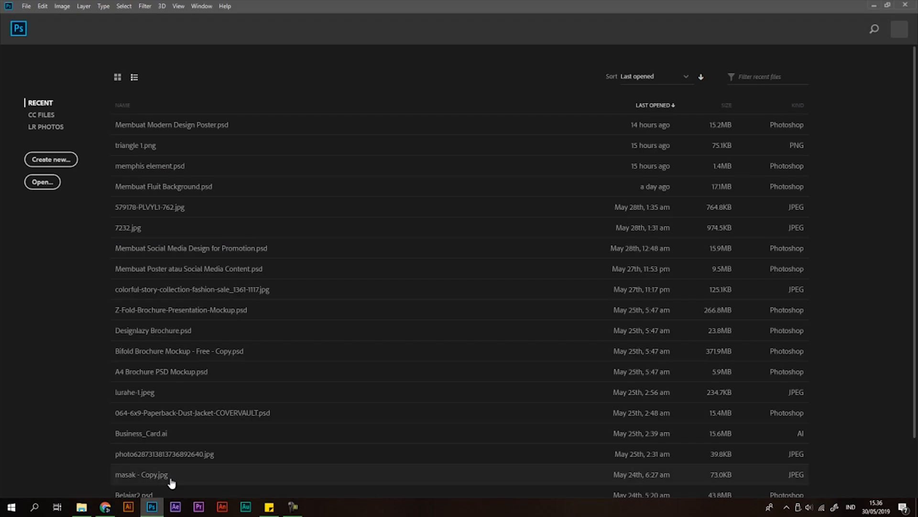
{"action": "left_click", "coordinate": [26, 5]}
{"action": "left_click", "coordinate": [31, 15]}
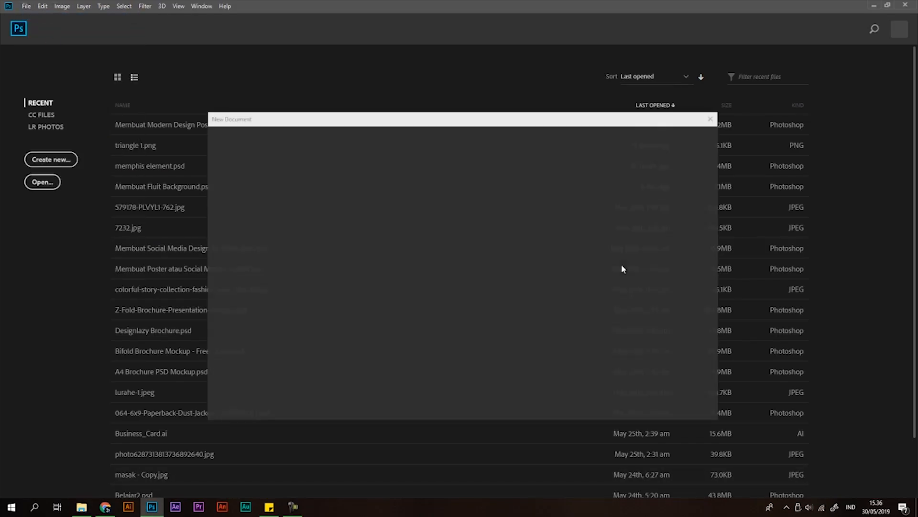
{"action": "double_click", "coordinate": [606, 236]}
{"action": "type", "text": "1920"}
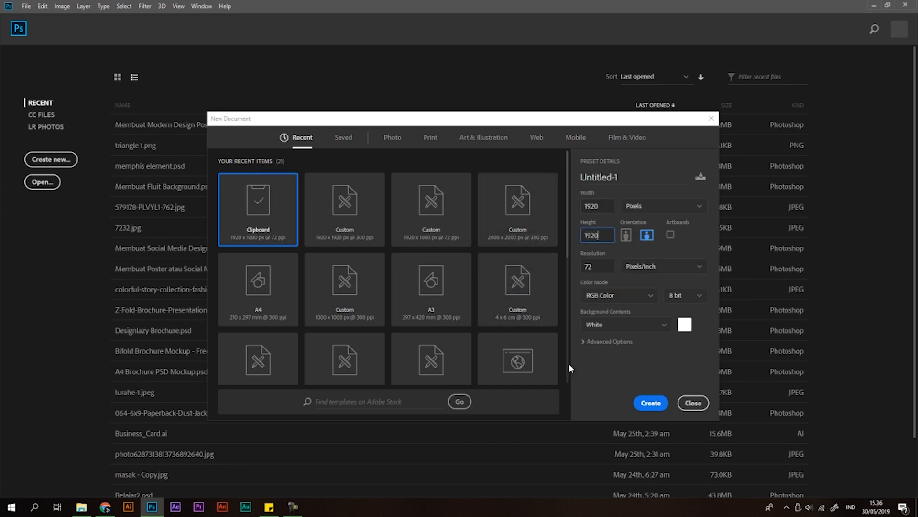
{"action": "double_click", "coordinate": [600, 268]}
{"action": "type", "text": "300"}
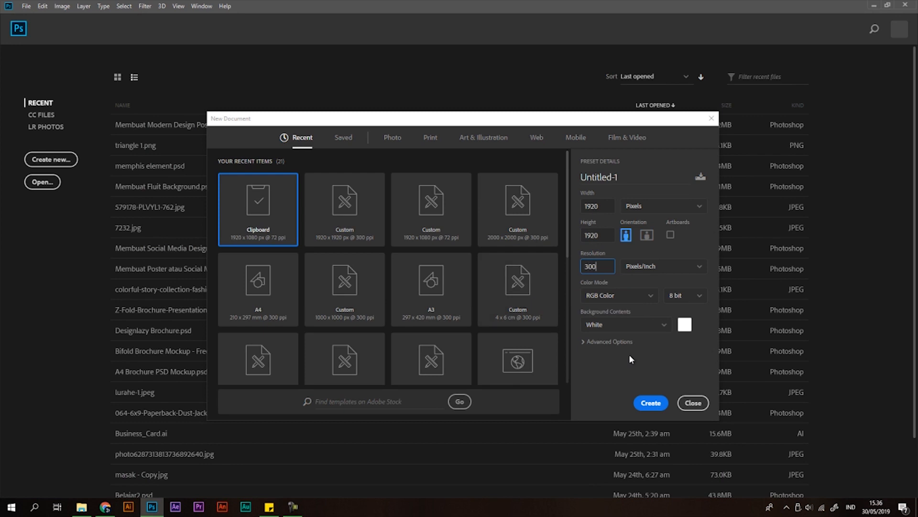
{"action": "left_click", "coordinate": [650, 403]}
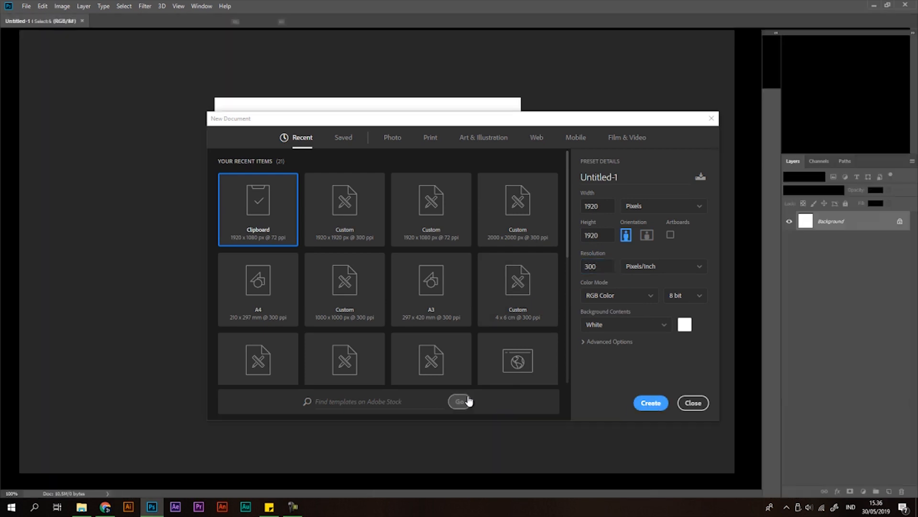
{"action": "scroll", "coordinate": [410, 319], "scroll_direction": "down", "scroll_amount": 4}
{"action": "scroll", "coordinate": [411, 267], "scroll_direction": "up", "scroll_amount": 5}
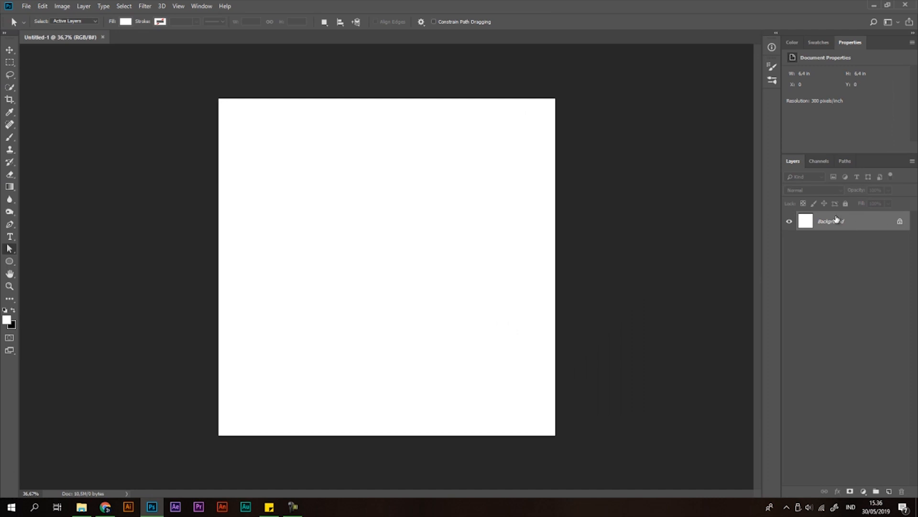
Convert the locked Background into a regular layer and add a Color Overlay effect to it.
{"action": "double_click", "coordinate": [880, 226]}
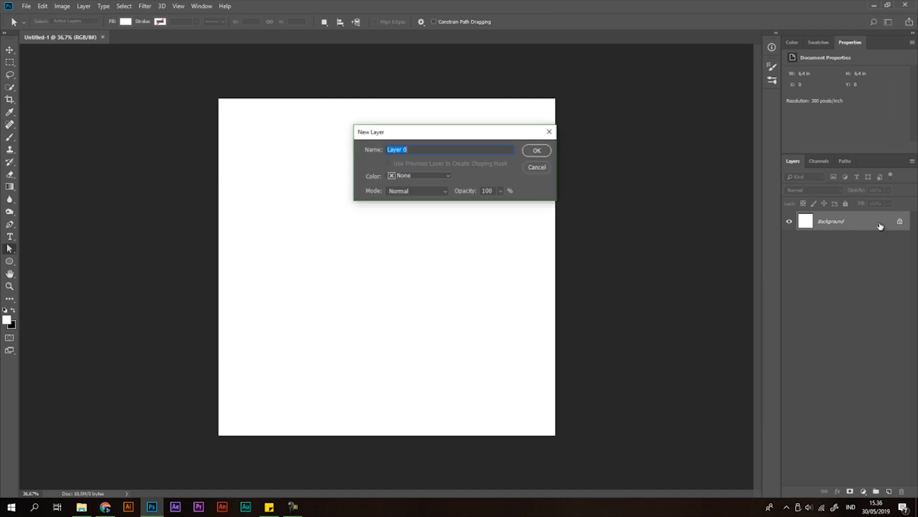
{"action": "left_click", "coordinate": [536, 151]}
{"action": "right_click", "coordinate": [848, 223]}
{"action": "left_click", "coordinate": [775, 123]}
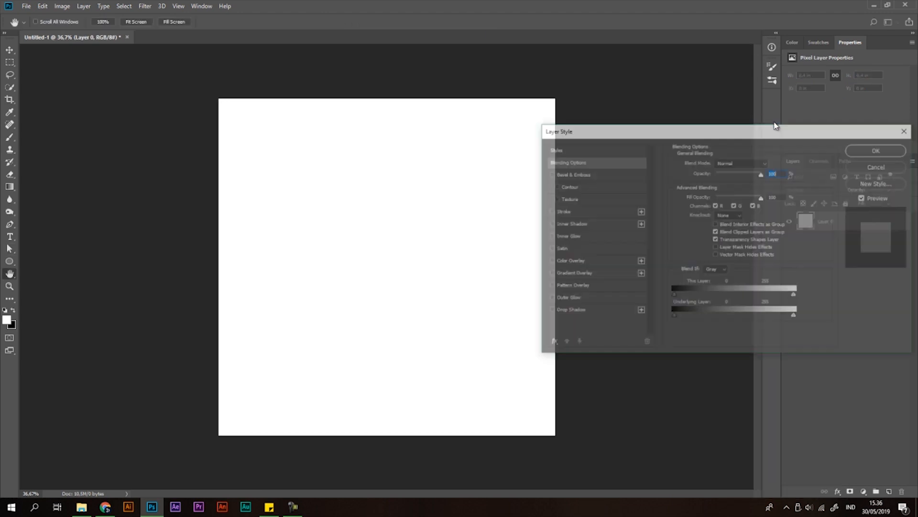
{"action": "left_click", "coordinate": [572, 264]}
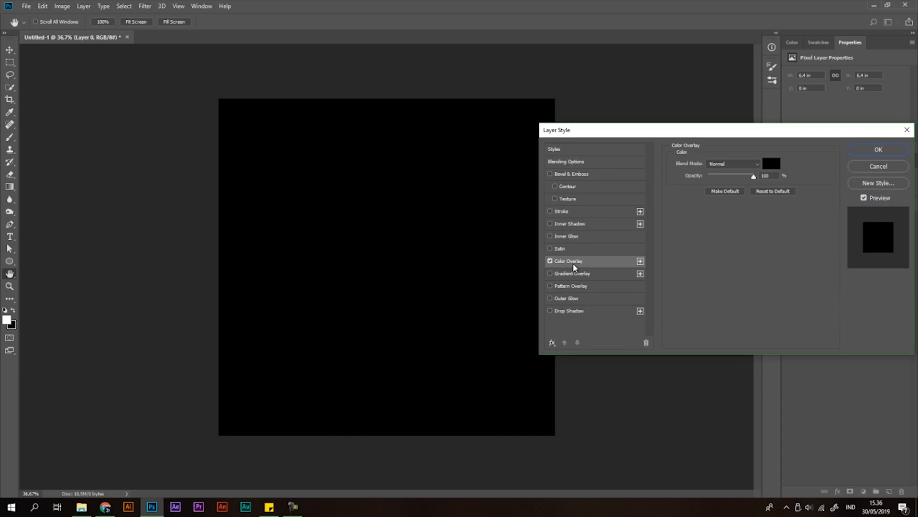
{"action": "left_click_drag", "start_coordinate": [624, 136], "coordinate": [658, 136]}
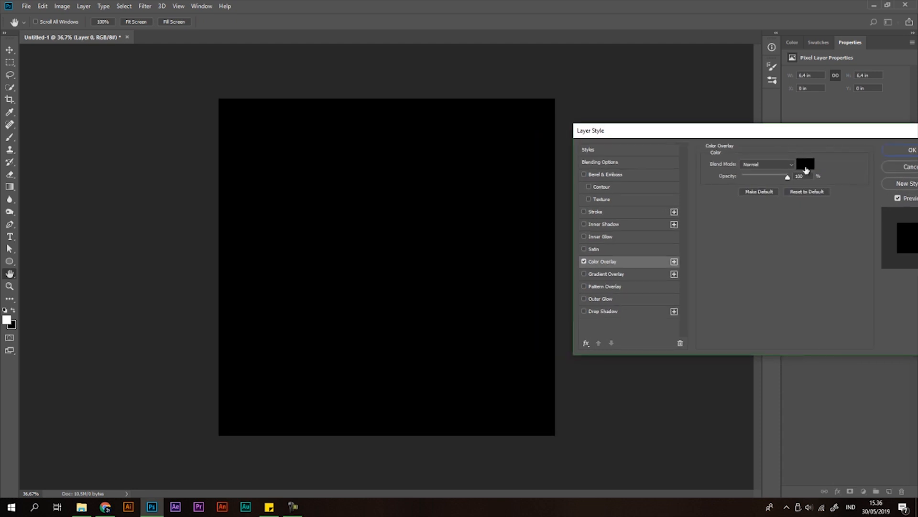
Set the Color Overlay to black (000000) and apply the layer style.
{"action": "left_click", "coordinate": [805, 164]}
{"action": "left_click", "coordinate": [699, 234]}
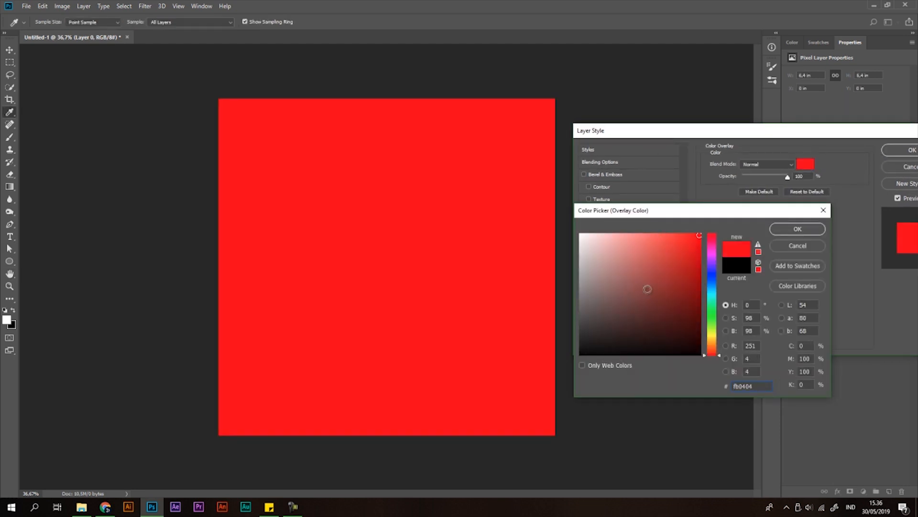
{"action": "left_click", "coordinate": [712, 320]}
{"action": "left_click_drag", "start_coordinate": [700, 241], "coordinate": [518, 399]}
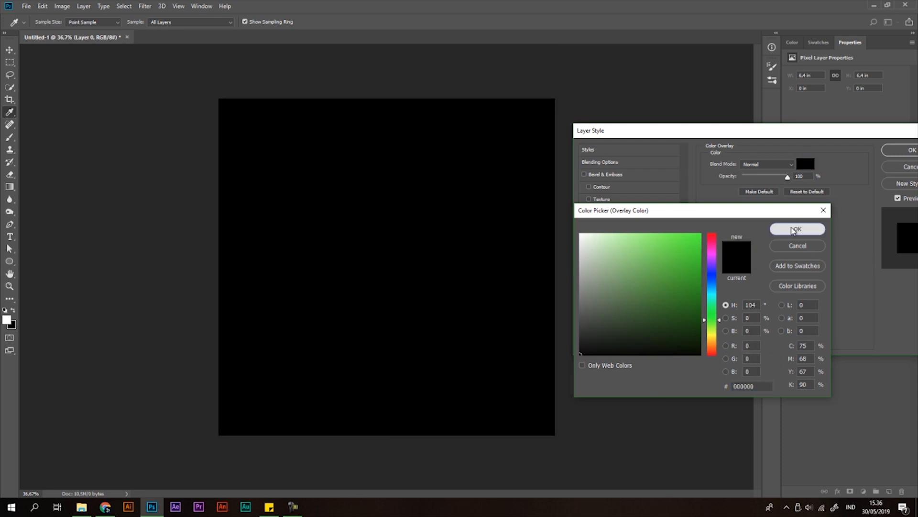
{"action": "left_click", "coordinate": [797, 228]}
{"action": "left_click", "coordinate": [903, 153]}
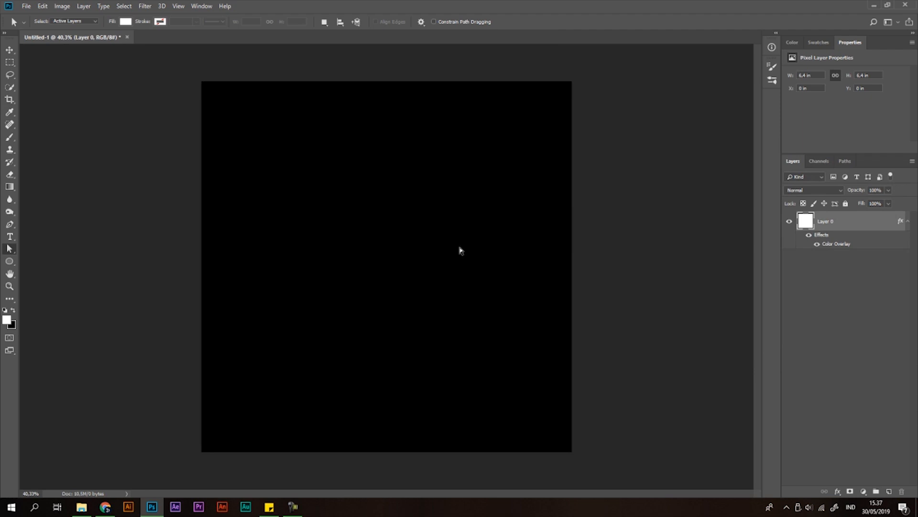
Add a new layer and create the white text "Shot" on the black canvas with the Type tool.
{"action": "left_click", "coordinate": [889, 491]}
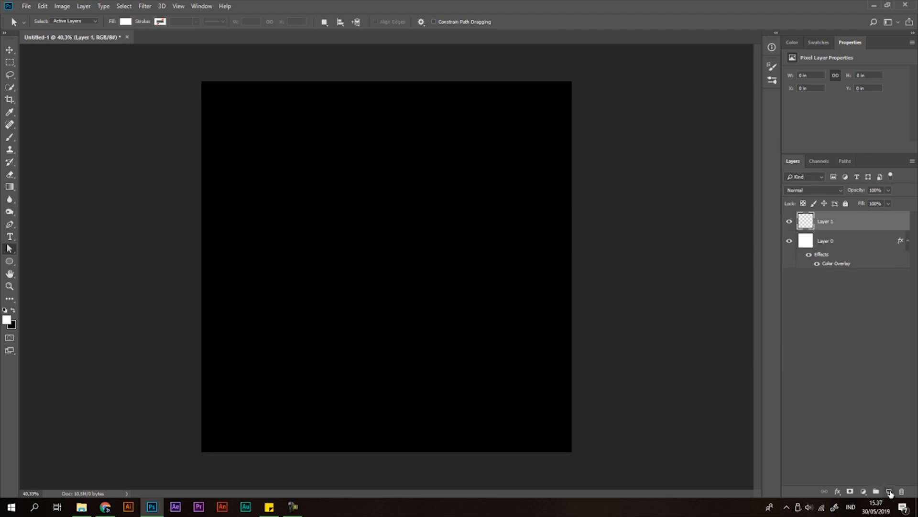
{"action": "left_click", "coordinate": [10, 236]}
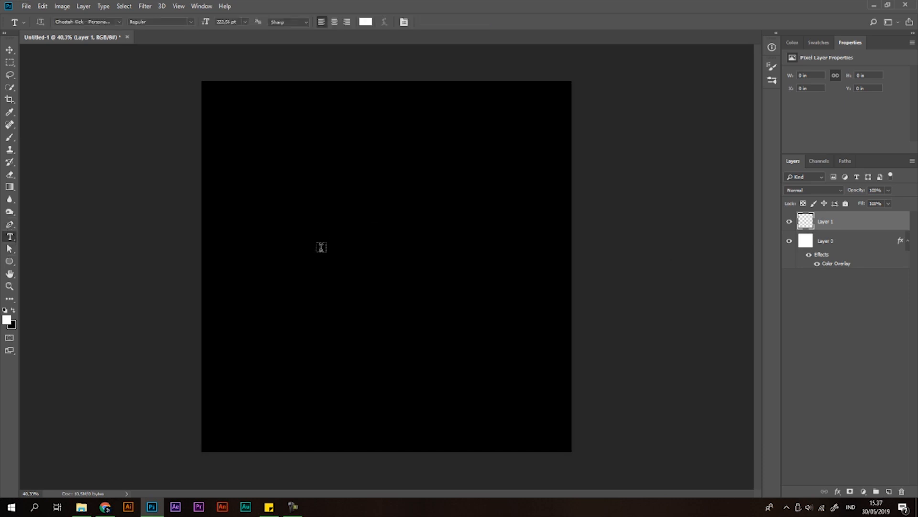
{"action": "left_click", "coordinate": [329, 245]}
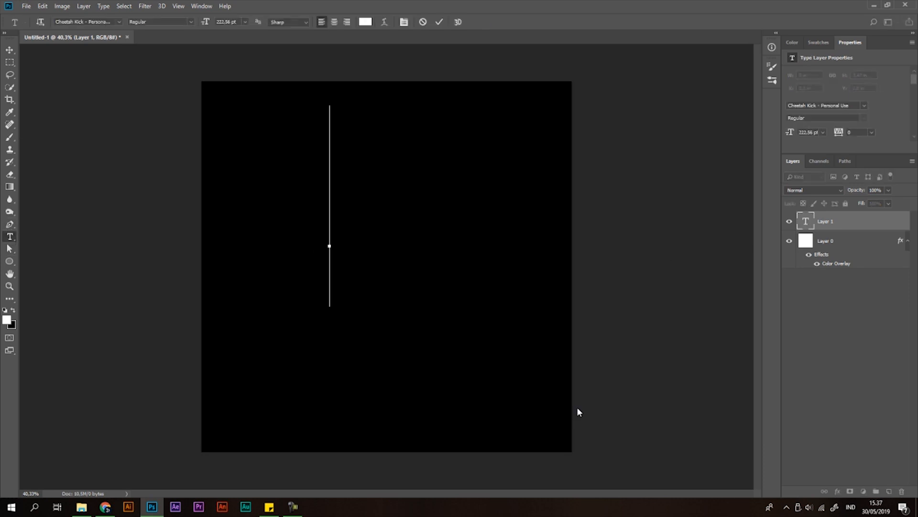
{"action": "type", "text": "Sho"}
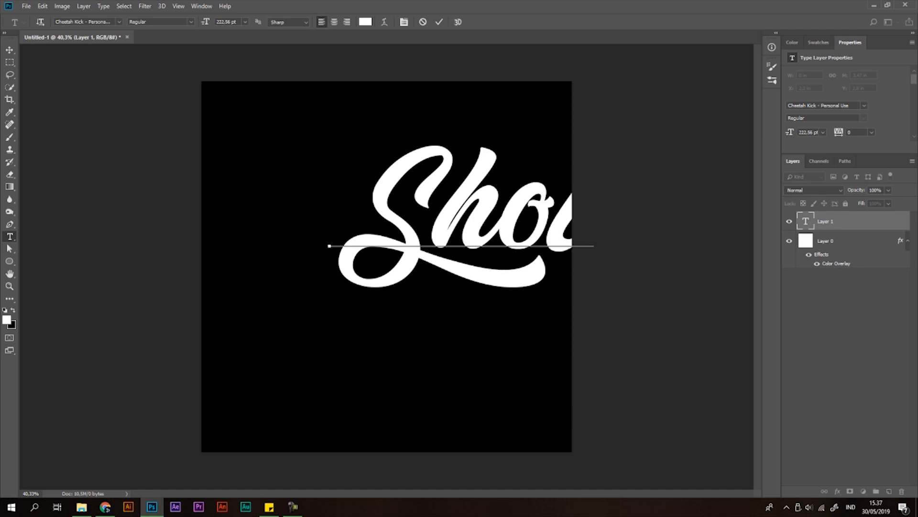
Select the whole "Shot" text and set its font to Cheetah Kick - Personal Use.
{"action": "key", "text": "ctrl+a"}
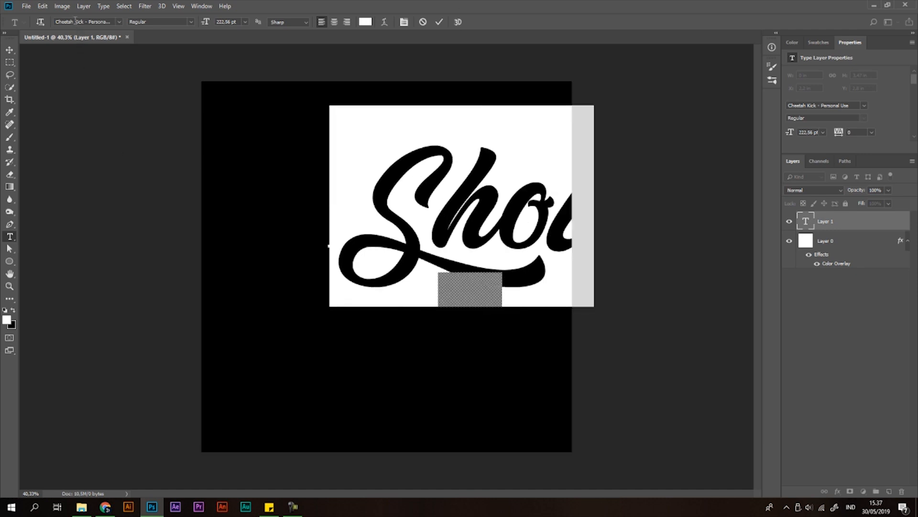
{"action": "left_click", "coordinate": [101, 21]}
{"action": "left_click", "coordinate": [98, 48]}
{"action": "left_click", "coordinate": [119, 23]}
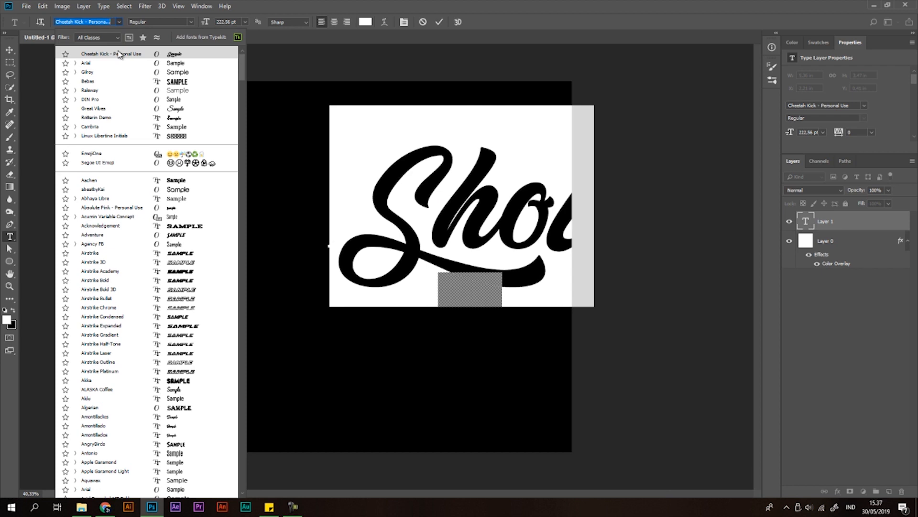
{"action": "left_click", "coordinate": [119, 54]}
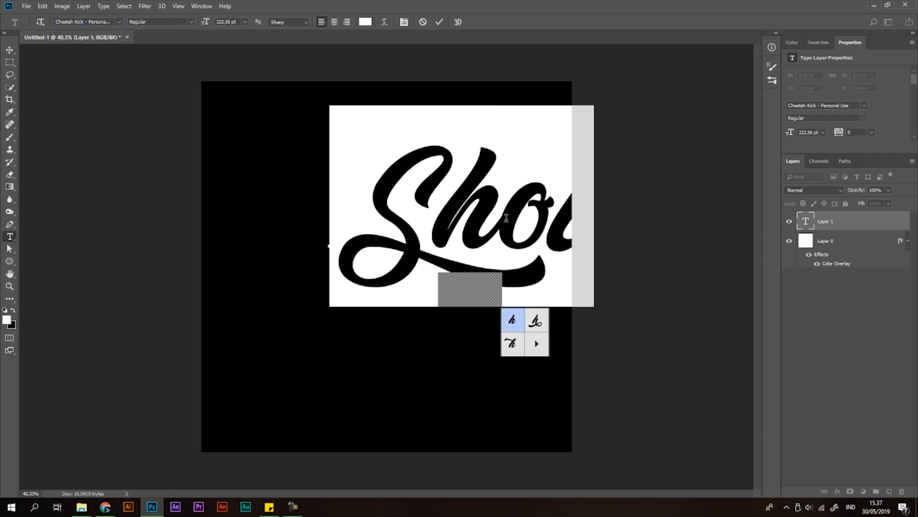
Move the "Shot" text to the middle of the canvas and select all of its letters for editing.
{"action": "left_click", "coordinate": [9, 50]}
{"action": "left_click_drag", "start_coordinate": [531, 224], "coordinate": [419, 253]}
{"action": "key", "text": "t"}
{"action": "left_click", "coordinate": [425, 308]}
{"action": "left_click_drag", "start_coordinate": [425, 308], "coordinate": [217, 235]}
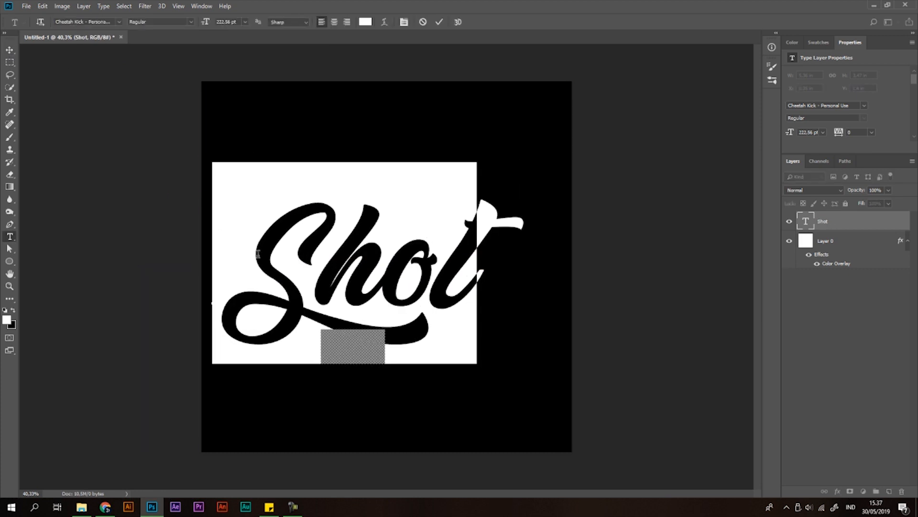
{"action": "left_click", "coordinate": [317, 243]}
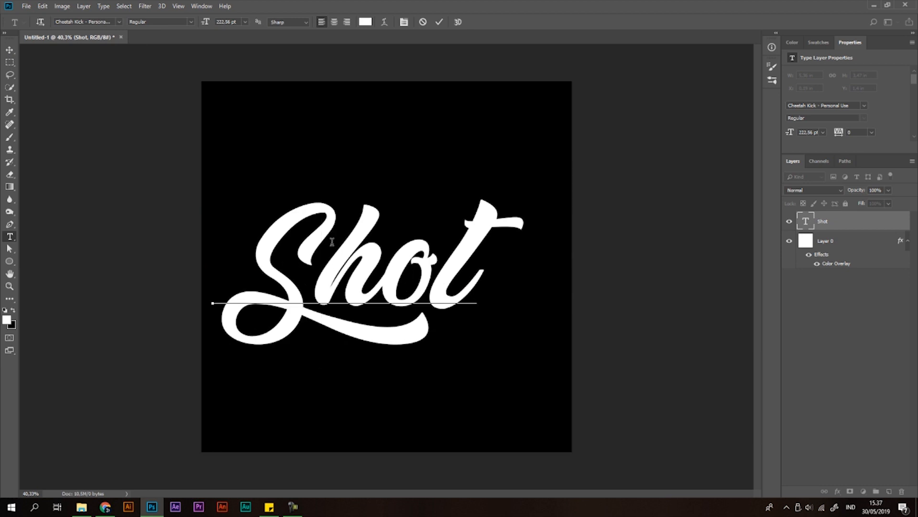
{"action": "key", "text": "shift+Right"}
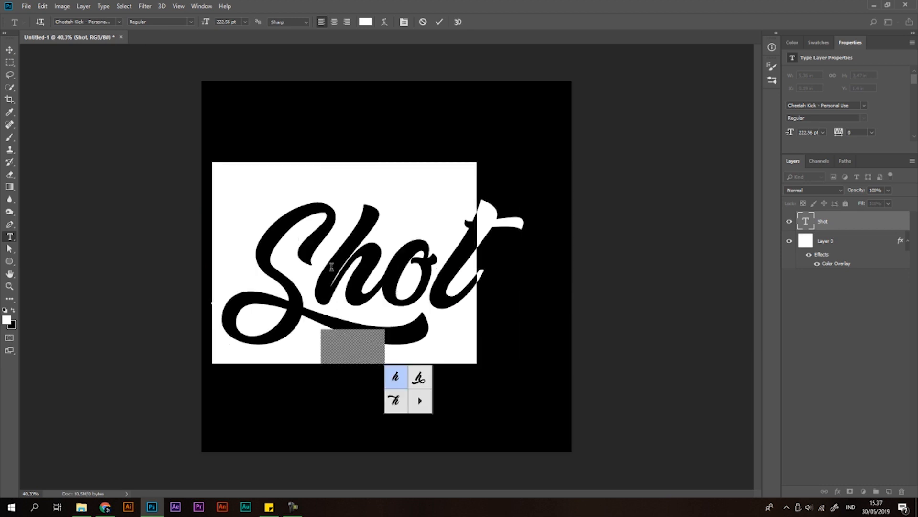
Set the foreground color to white.
{"action": "left_click", "coordinate": [7, 317]}
{"action": "type", "text": "2e00ff"}
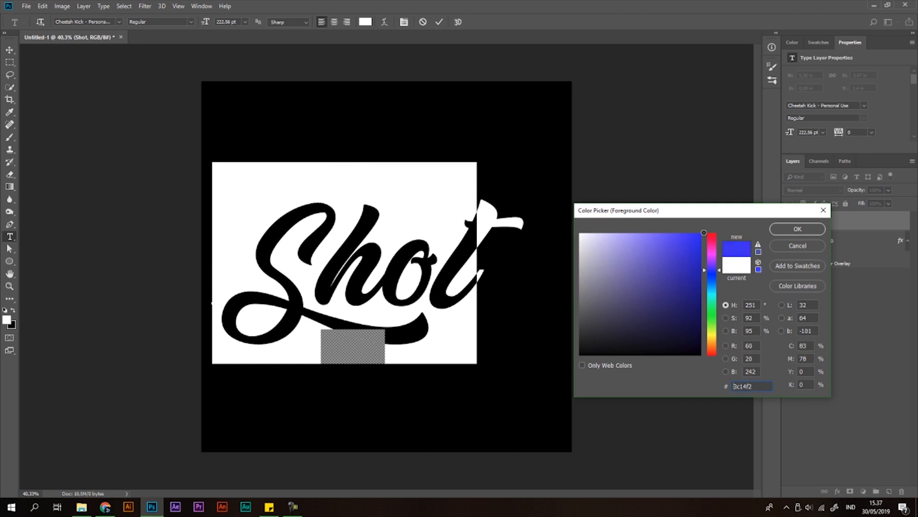
{"action": "left_click_drag", "start_coordinate": [598, 254], "coordinate": [550, 220]}
{"action": "left_click", "coordinate": [792, 233]}
Scale the "Shot" text down to about 160 pt and reposition it in the middle of the canvas.
{"action": "left_click", "coordinate": [10, 49]}
{"action": "left_click_drag", "start_coordinate": [412, 299], "coordinate": [432, 287]}
{"action": "key", "text": "ctrl+t"}
{"action": "left_click_drag", "start_coordinate": [539, 149], "coordinate": [502, 183]}
{"action": "key", "text": "Return"}
{"action": "left_click_drag", "start_coordinate": [436, 235], "coordinate": [435, 245]}
{"action": "scroll", "coordinate": [449, 255], "scroll_direction": "down", "scroll_amount": 2}
{"action": "scroll", "coordinate": [421, 273], "scroll_direction": "up", "scroll_amount": 6}
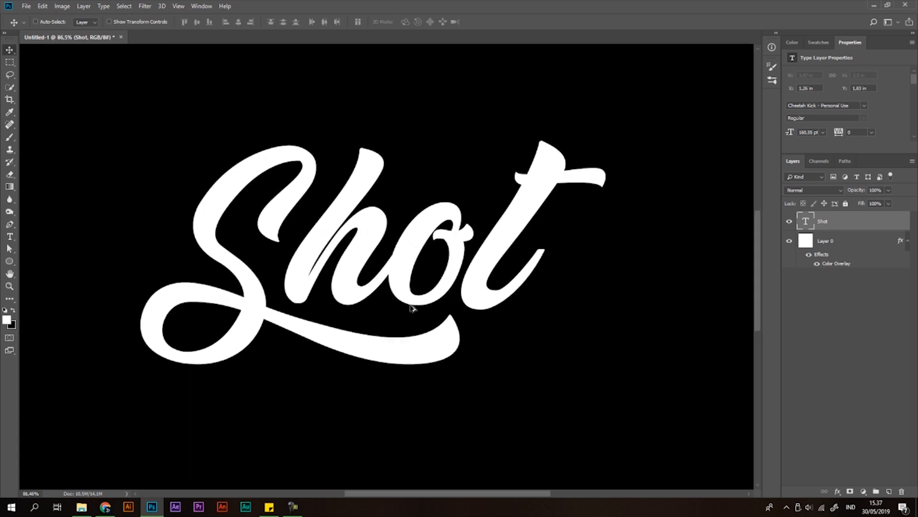
{"action": "left_click_drag", "start_coordinate": [493, 211], "coordinate": [481, 239]}
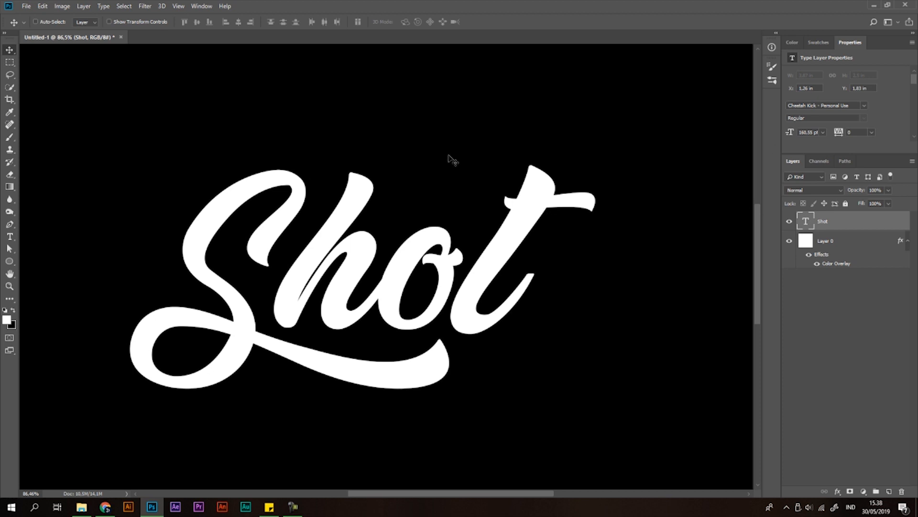
Convert the "Shot" text layer to a Smart Object.
{"action": "right_click", "coordinate": [854, 222]}
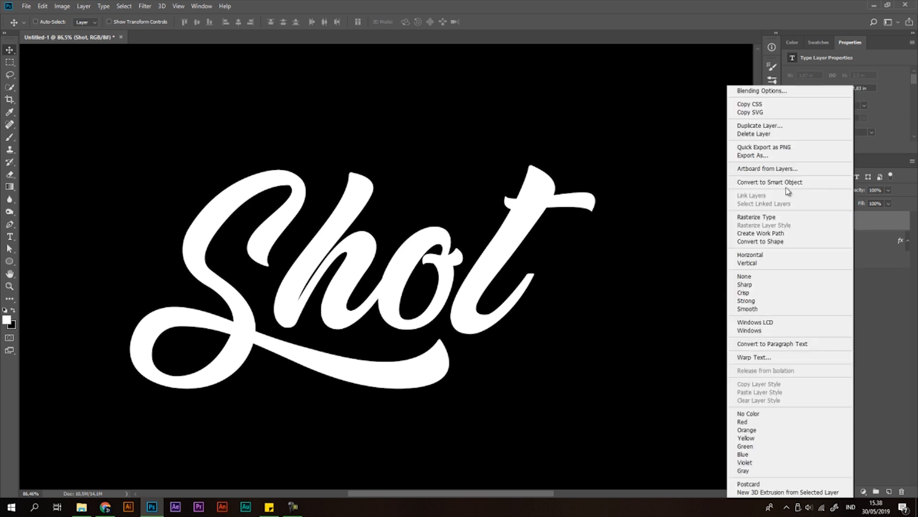
{"action": "left_click", "coordinate": [780, 188]}
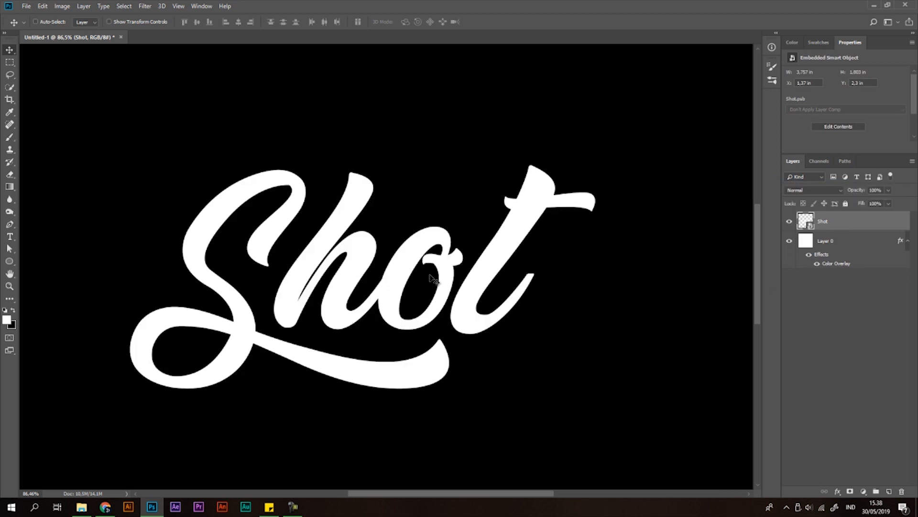
{"action": "key", "text": "a"}
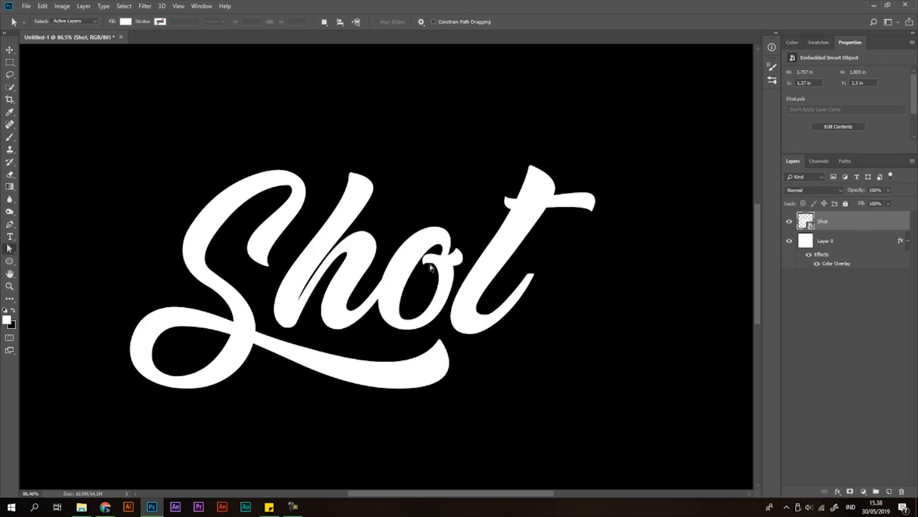
{"action": "right_click", "coordinate": [10, 249]}
{"action": "left_click", "coordinate": [34, 258]}
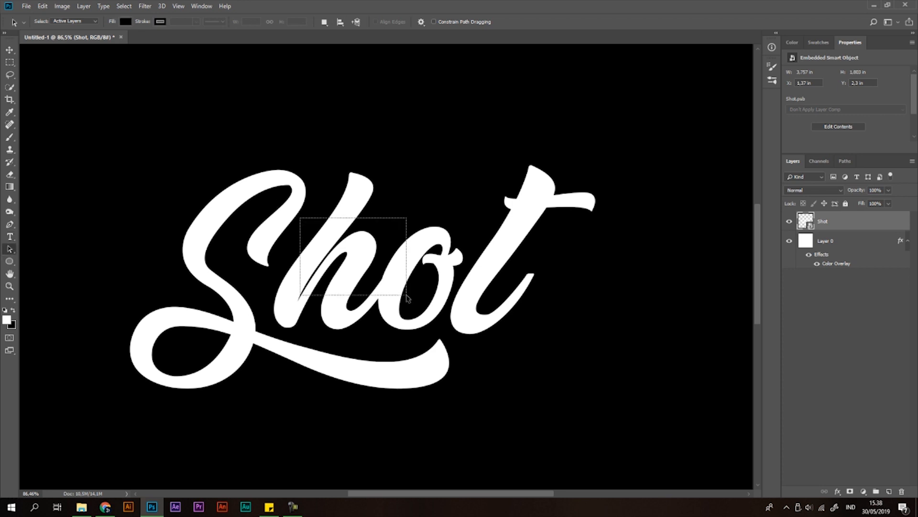
{"action": "left_click", "coordinate": [789, 221]}
{"action": "left_click", "coordinate": [789, 221]}
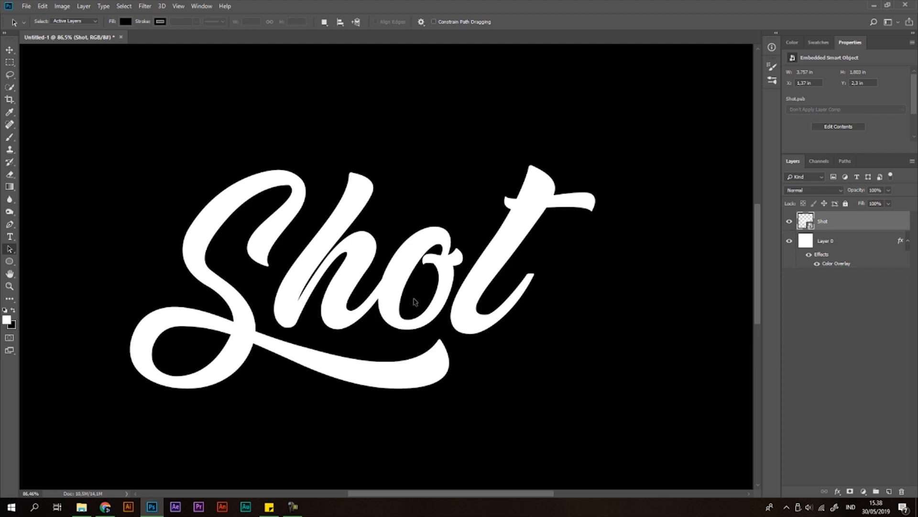
Add a new layer above the "Shot" layer and clip it to the lettering with a clipping mask.
{"action": "left_click", "coordinate": [889, 492]}
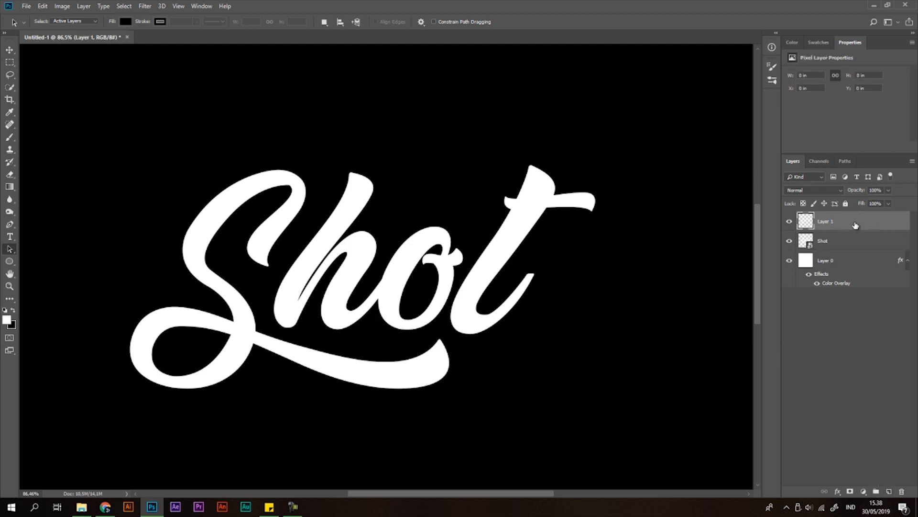
{"action": "right_click", "coordinate": [856, 225]}
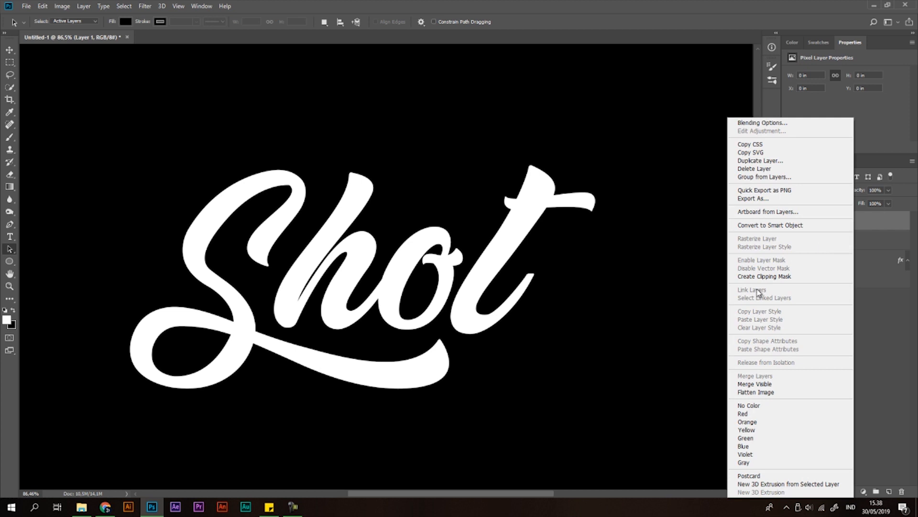
{"action": "left_click", "coordinate": [766, 276]}
Set the Pen tool to Path mode for tracing the swash beneath the lettering.
{"action": "scroll", "coordinate": [486, 218], "scroll_direction": "up", "scroll_amount": 3}
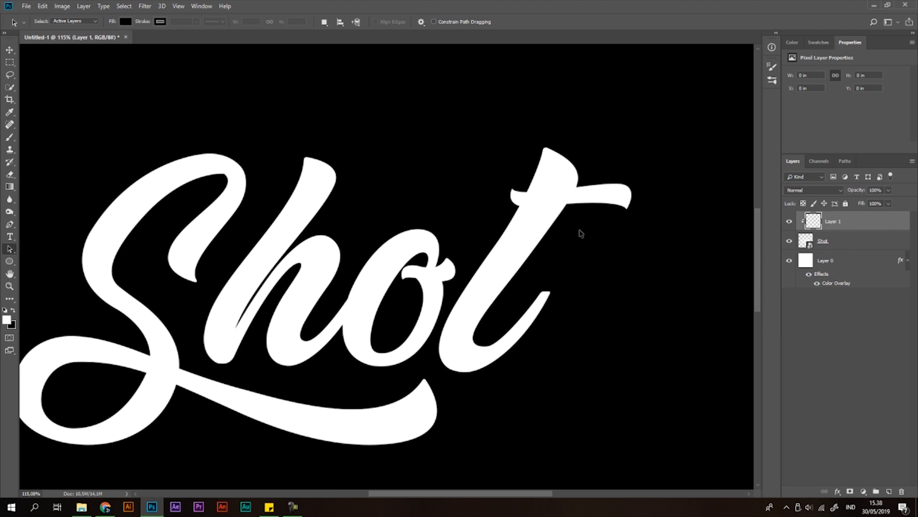
{"action": "key", "text": "p"}
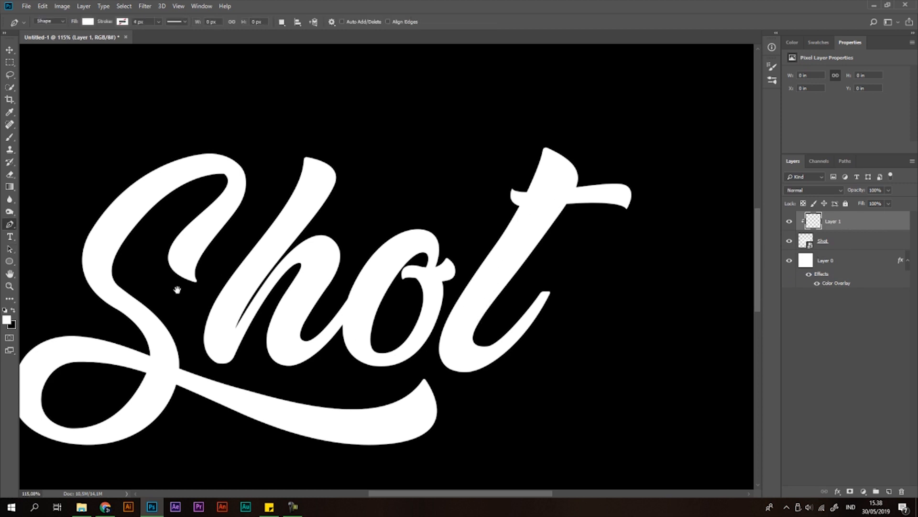
{"action": "left_click_drag", "start_coordinate": [218, 246], "coordinate": [321, 170]}
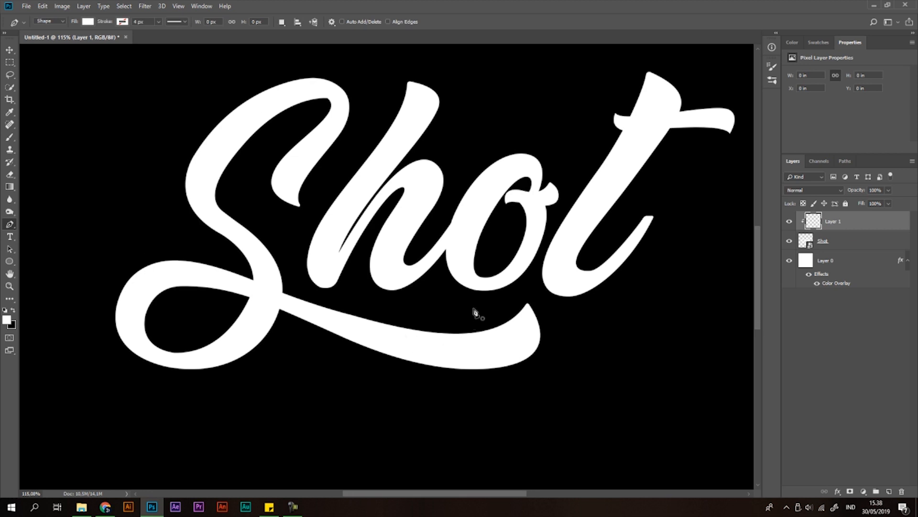
{"action": "scroll", "coordinate": [450, 354], "scroll_direction": "up", "scroll_amount": 3}
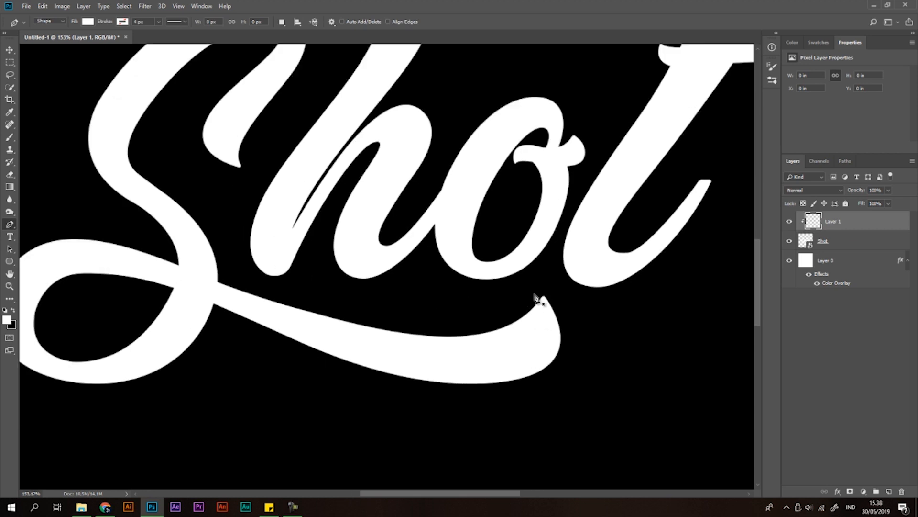
{"action": "left_click", "coordinate": [46, 21]}
{"action": "left_click", "coordinate": [51, 33]}
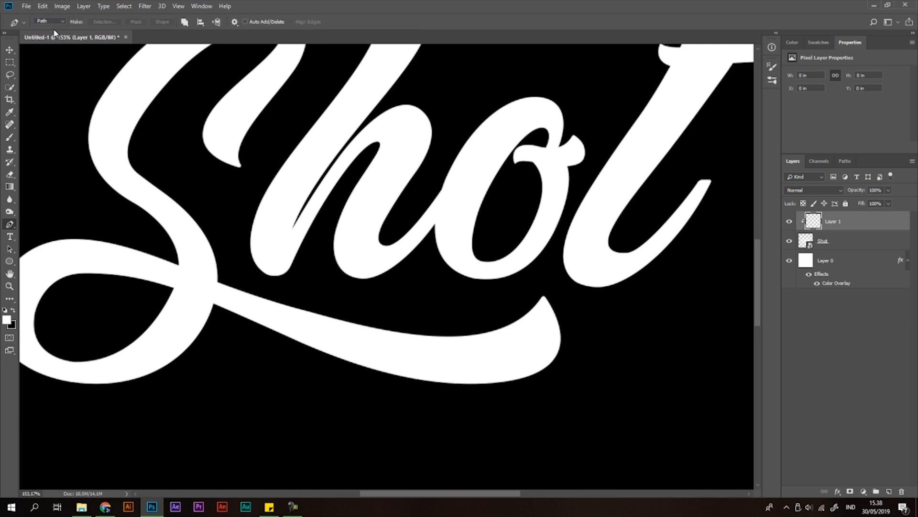
Trace a closed path just inside the lower edge of the S's swash and turn it into a new selection with 0-pixel feather.
{"action": "left_click_drag", "start_coordinate": [544, 352], "coordinate": [535, 382]}
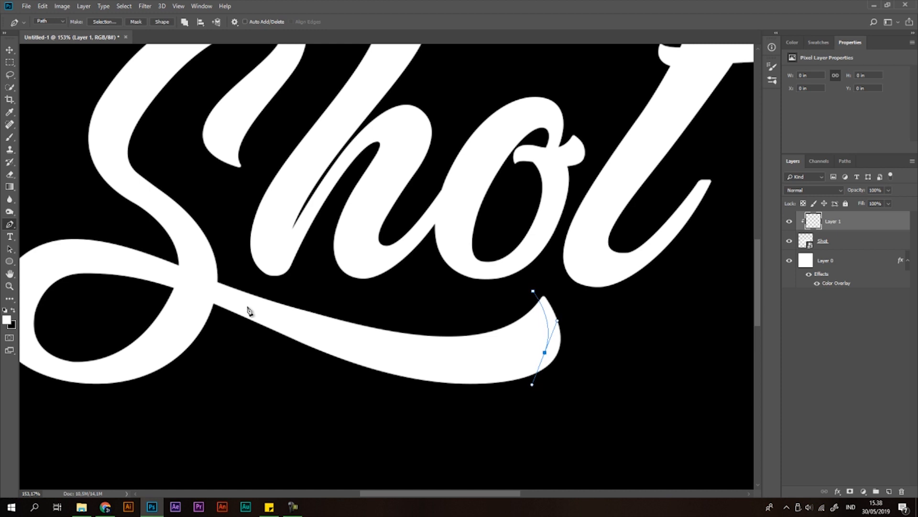
{"action": "left_click_drag", "start_coordinate": [261, 314], "coordinate": [136, 242]}
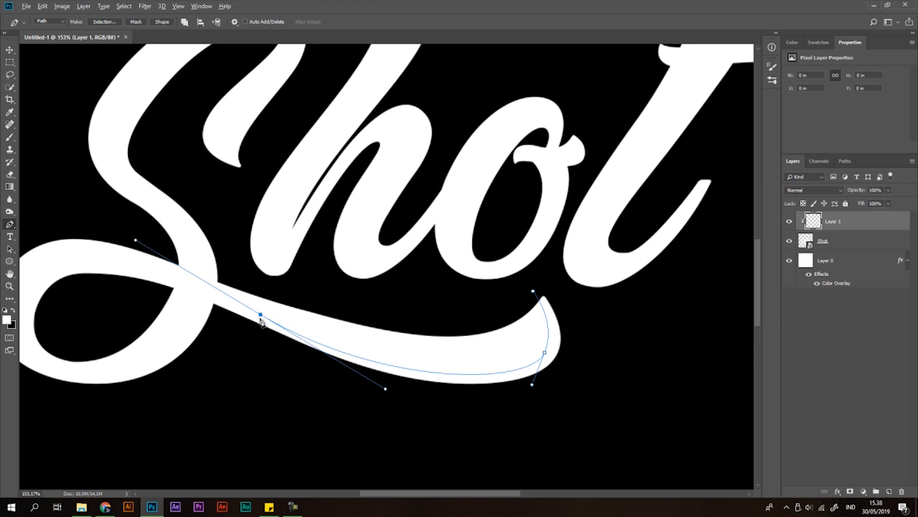
{"action": "left_click_drag", "start_coordinate": [260, 314], "coordinate": [333, 295]}
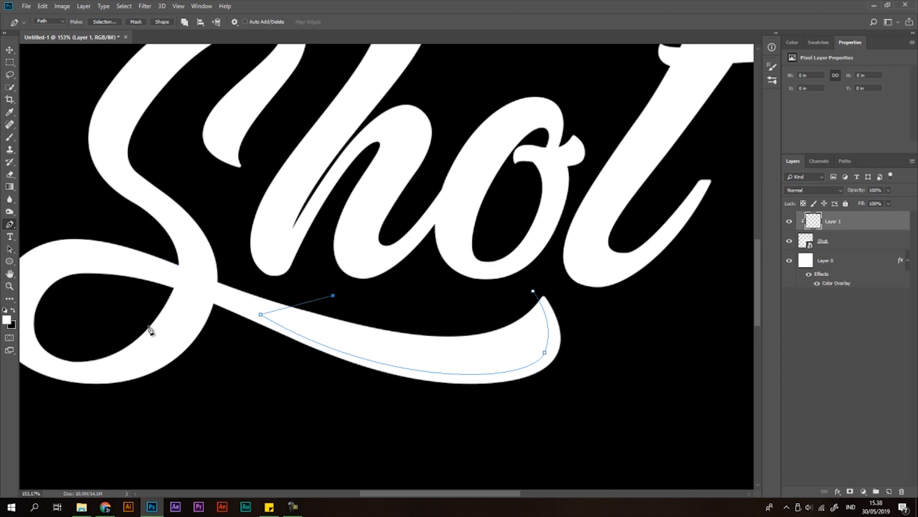
{"action": "left_click", "coordinate": [276, 286]}
{"action": "left_click", "coordinate": [463, 305]}
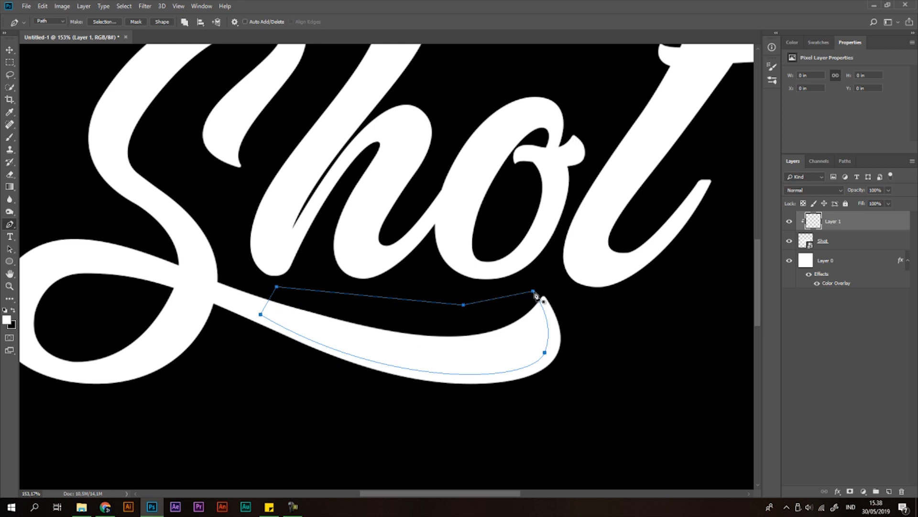
{"action": "right_click", "coordinate": [525, 339]}
{"action": "left_click", "coordinate": [569, 172]}
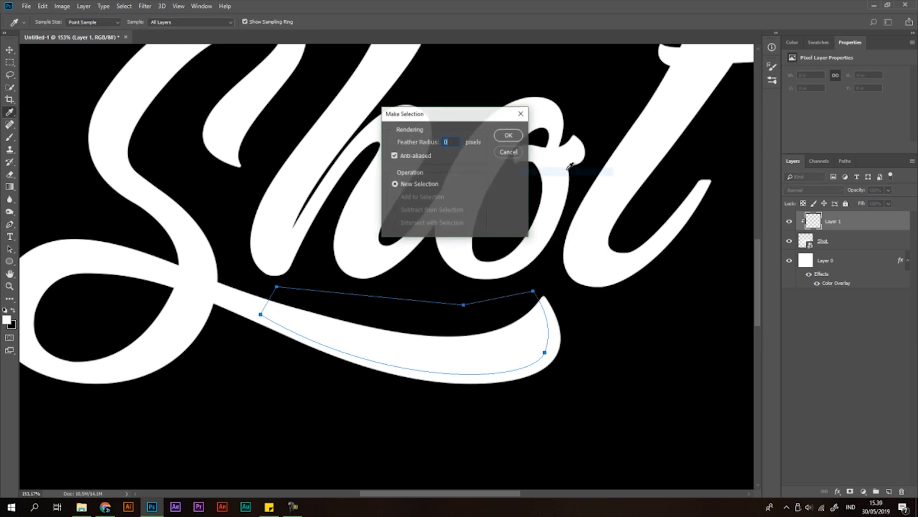
{"action": "left_click", "coordinate": [508, 136]}
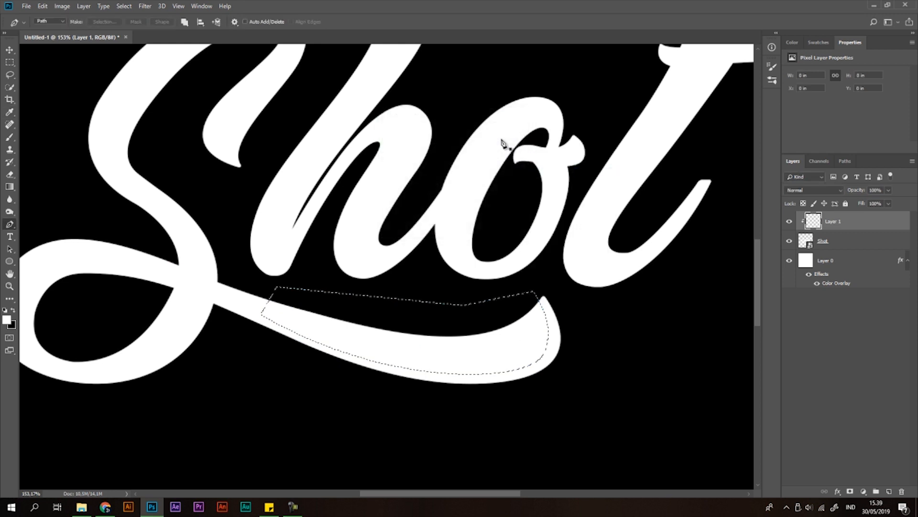
Choose the Soft Round brush and set the foreground color to black (000000).
{"action": "left_click_drag", "start_coordinate": [9, 137], "coordinate": [27, 136]}
{"action": "left_click", "coordinate": [41, 23]}
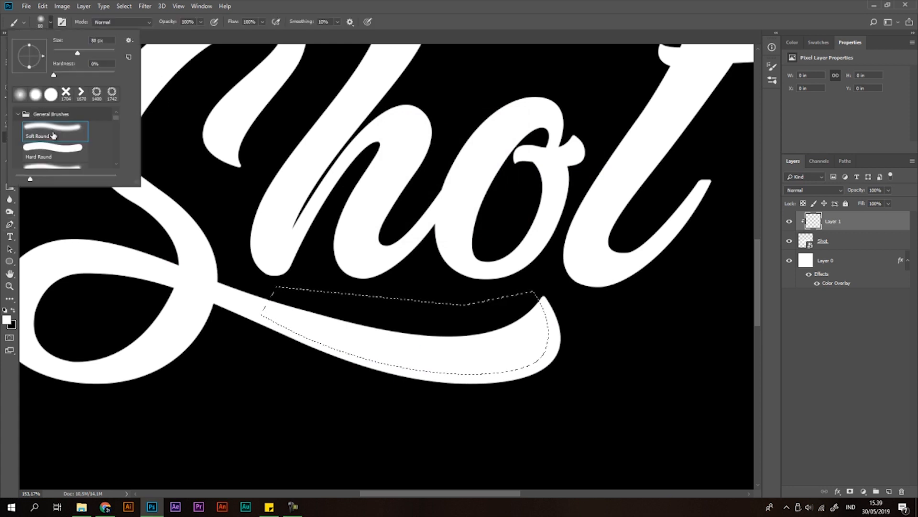
{"action": "left_click", "coordinate": [409, 4]}
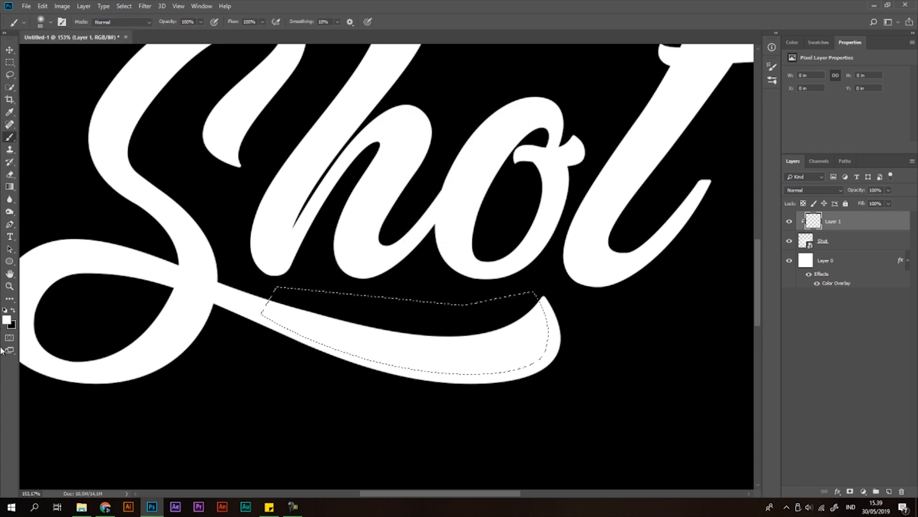
{"action": "left_click", "coordinate": [7, 322]}
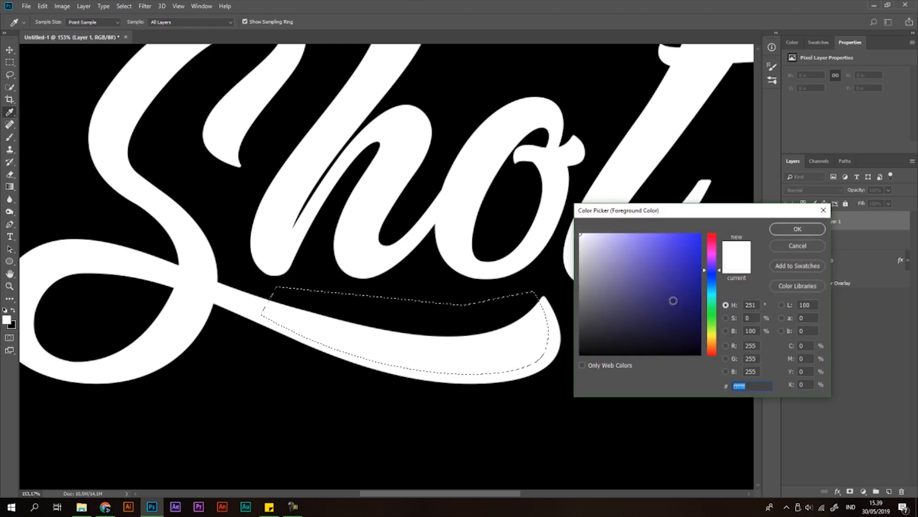
{"action": "type", "text": "000000"}
{"action": "left_click", "coordinate": [821, 229]}
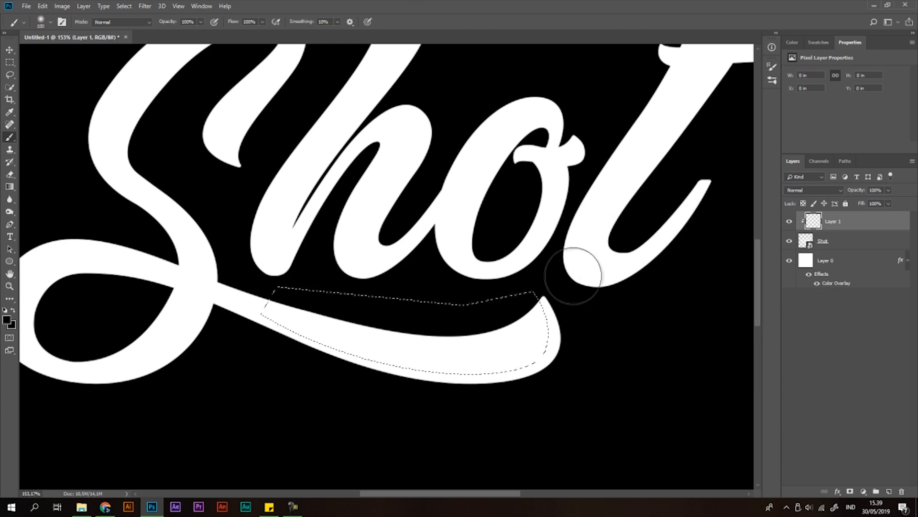
Paint soft black shading inside the selection along the swash's curved tip, deselect and check the shading.
{"action": "mouse_move", "coordinate": [568, 268]}
{"action": "left_mouse_down"}
{"action": "mouse_move", "coordinate": [565, 348]}
{"action": "mouse_move", "coordinate": [537, 391]}
{"action": "mouse_move", "coordinate": [494, 406]}
{"action": "mouse_move", "coordinate": [341, 409]}
{"action": "mouse_move", "coordinate": [489, 412]}
{"action": "mouse_move", "coordinate": [466, 407]}
{"action": "left_mouse_up"}
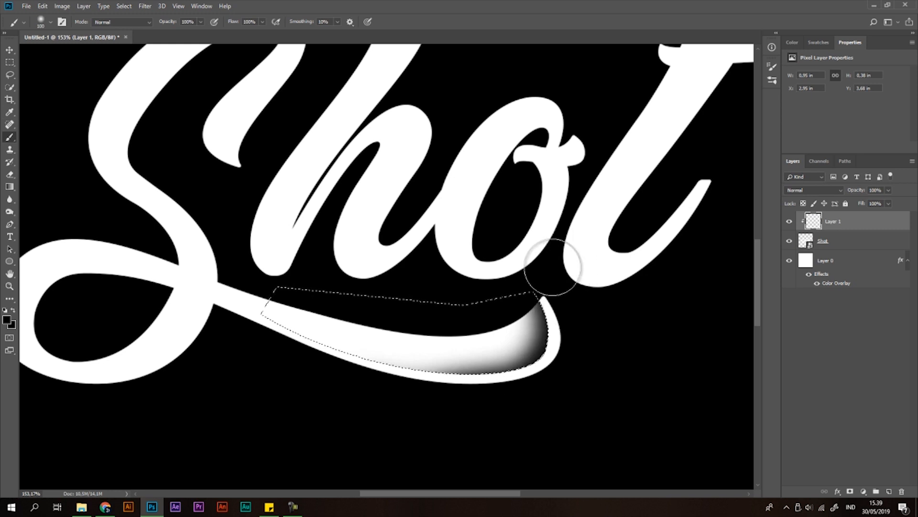
{"action": "scroll", "coordinate": [594, 287], "scroll_direction": "down", "scroll_amount": 5}
{"action": "scroll", "coordinate": [594, 334], "scroll_direction": "up", "scroll_amount": 3}
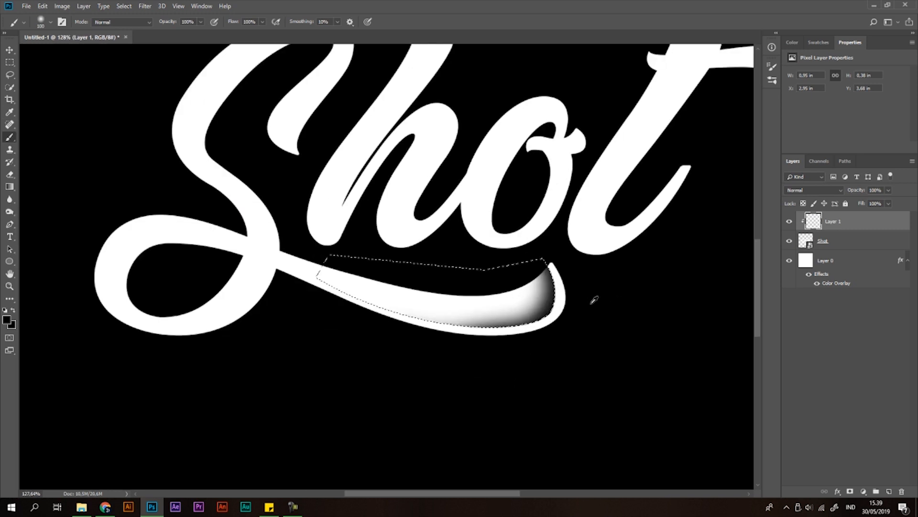
{"action": "key", "text": "ctrl+d"}
{"action": "scroll", "coordinate": [593, 246], "scroll_direction": "down", "scroll_amount": 2}
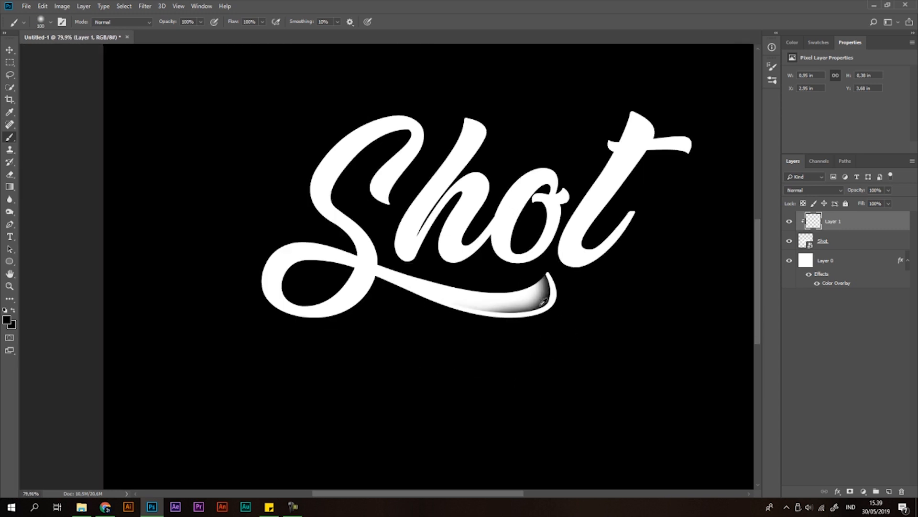
{"action": "scroll", "coordinate": [574, 330], "scroll_direction": "down", "scroll_amount": 2}
{"action": "scroll", "coordinate": [352, 327], "scroll_direction": "up", "scroll_amount": 4}
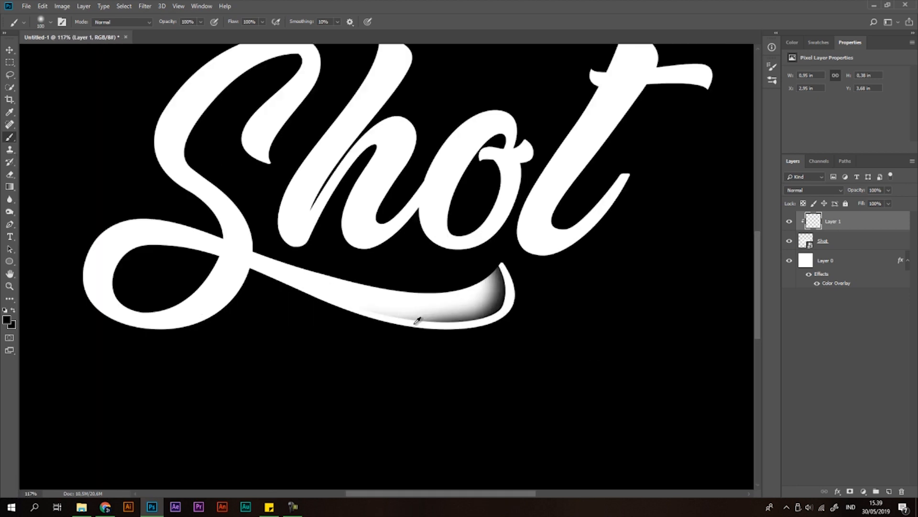
{"action": "scroll", "coordinate": [512, 322], "scroll_direction": "up", "scroll_amount": 2}
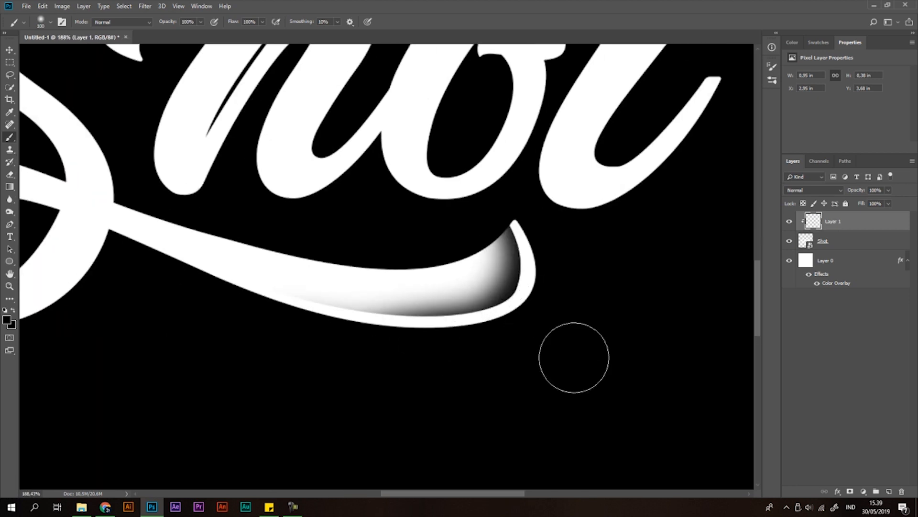
Undo the black shading, the selection and the whole traced path on the swash.
{"action": "scroll", "coordinate": [555, 344], "scroll_direction": "down", "scroll_amount": 2}
{"action": "key", "text": "ctrl+shift+d"}
{"action": "key", "text": "ctrl+alt+z"}
{"action": "key", "text": "ctrl+alt+z"}
{"action": "key", "text": "ctrl+alt+z"}
{"action": "key", "text": "ctrl+alt+z"}
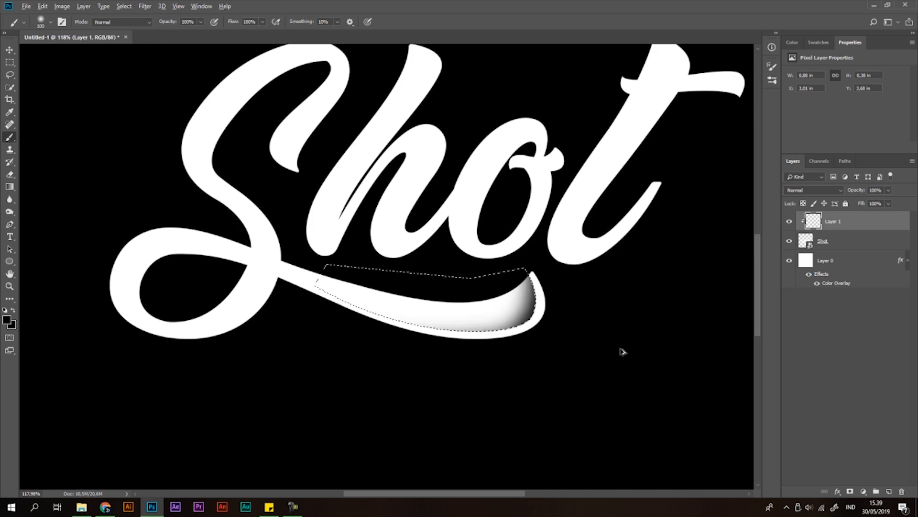
{"action": "key", "text": "ctrl+alt+z"}
{"action": "key", "text": "ctrl+alt+z"}
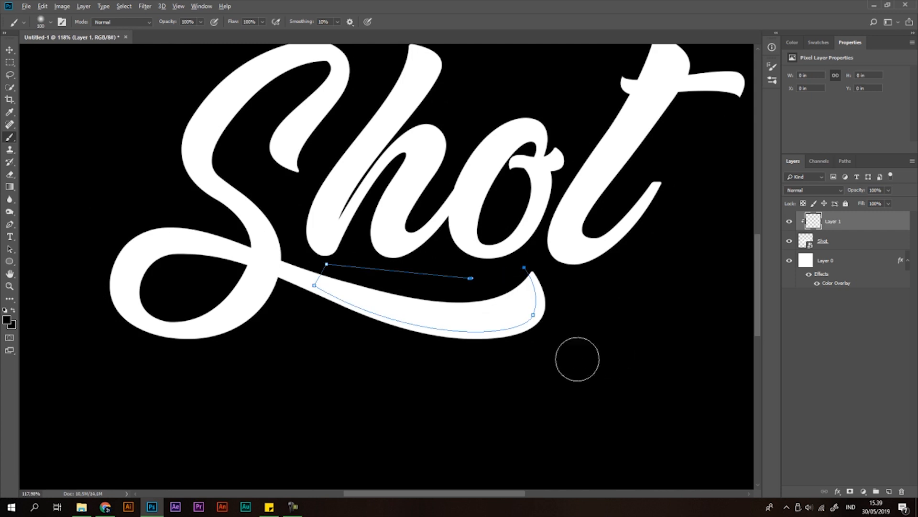
{"action": "key", "text": "ctrl+alt+z"}
{"action": "key", "text": "ctrl+alt+z"}
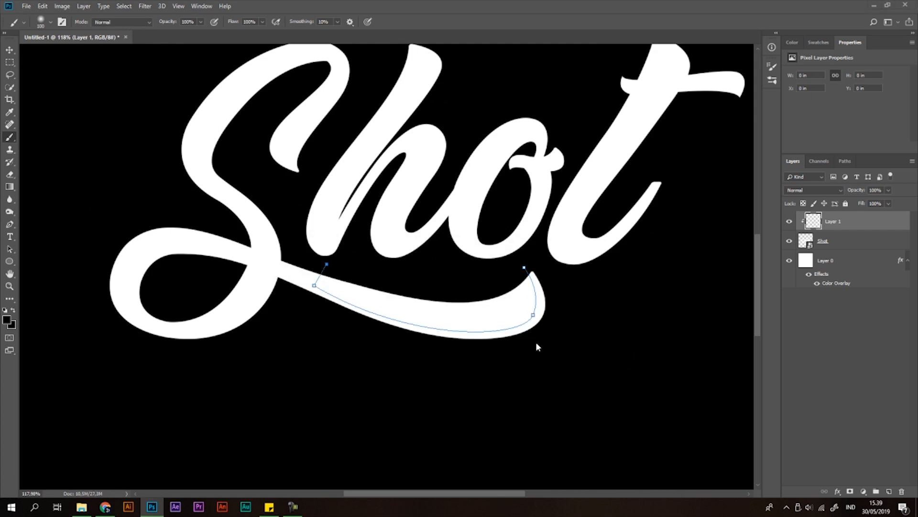
{"action": "key", "text": "alt+z"}
{"action": "key", "text": "ctrl+alt+z"}
{"action": "key", "text": "alt+z"}
{"action": "key", "text": "alt+z"}
Trace a closed pen path just inside the outer edge of the S's swash, from its curved tip back along the lower edge.
{"action": "key", "text": "p"}
{"action": "scroll", "coordinate": [528, 287], "scroll_direction": "up", "scroll_amount": 3}
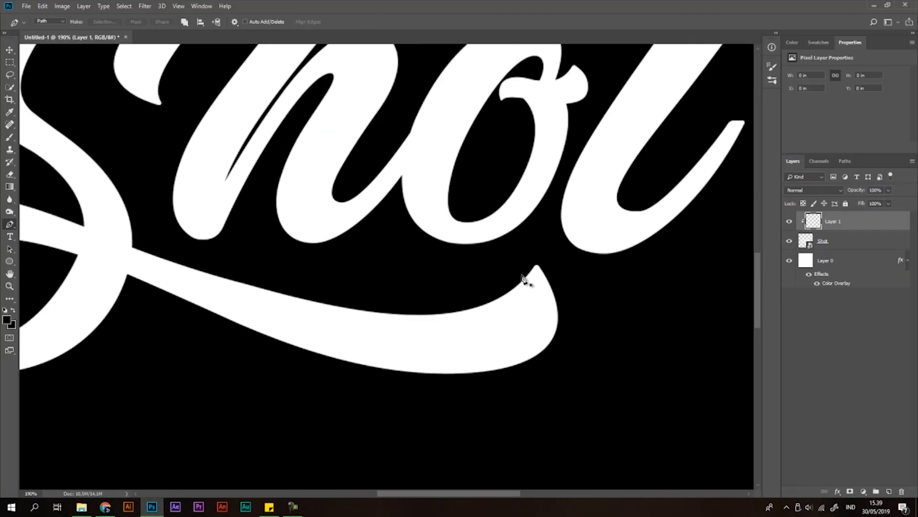
{"action": "scroll", "coordinate": [526, 280], "scroll_direction": "up", "scroll_amount": 1}
{"action": "left_click", "coordinate": [527, 262]}
{"action": "left_click_drag", "start_coordinate": [555, 327], "coordinate": [559, 362]}
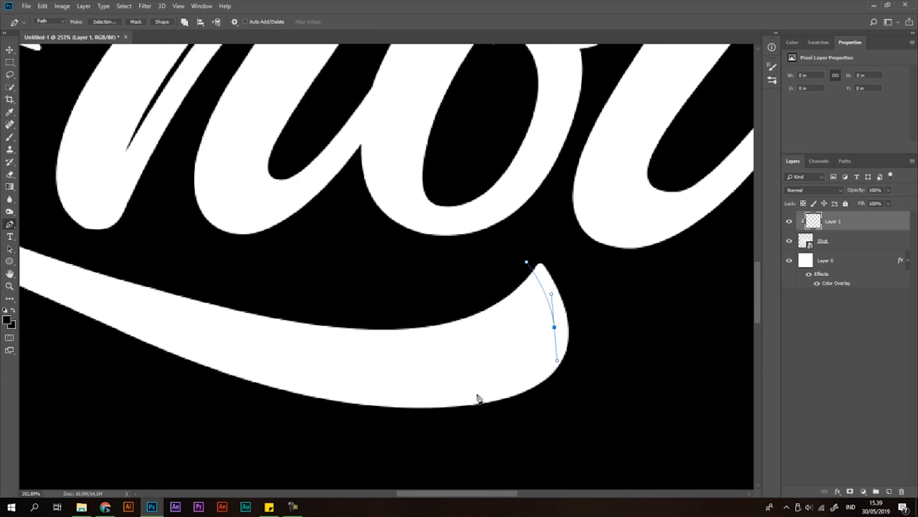
{"action": "left_click_drag", "start_coordinate": [448, 393], "coordinate": [374, 397]}
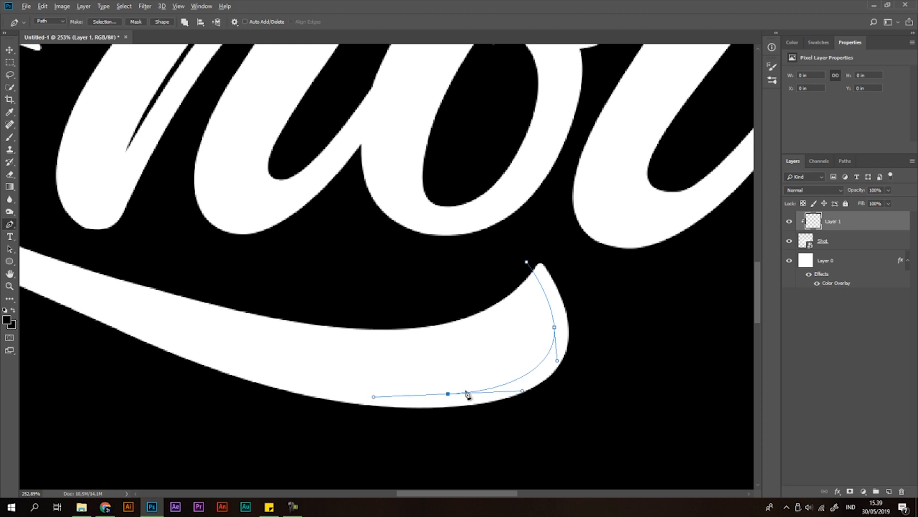
{"action": "scroll", "coordinate": [448, 390], "scroll_direction": "down", "scroll_amount": 1}
{"action": "left_click_drag", "start_coordinate": [165, 332], "coordinate": [46, 265]}
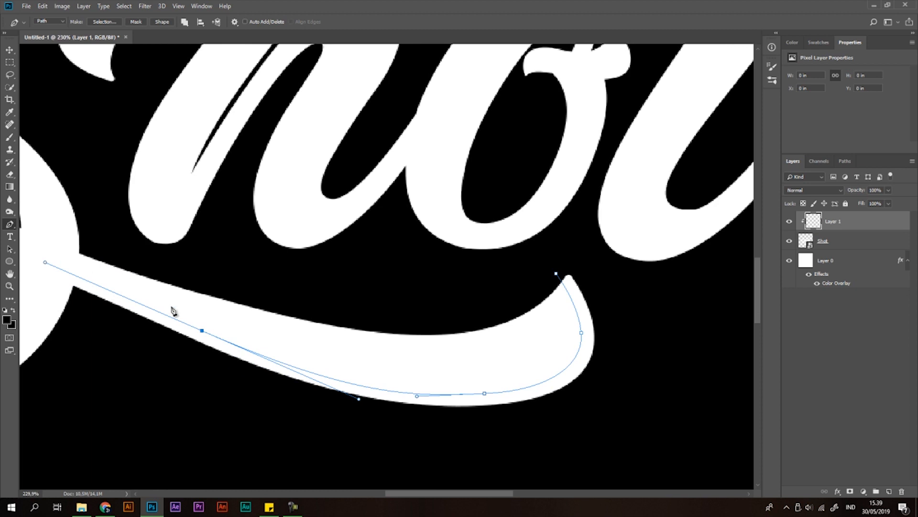
{"action": "left_click", "coordinate": [201, 331], "text": "alt"}
{"action": "left_click", "coordinate": [231, 261]}
{"action": "left_click", "coordinate": [556, 273]}
Convert the swash path into a new anti-aliased selection with a 0-pixel feather radius.
{"action": "right_click", "coordinate": [557, 274]}
{"action": "left_click", "coordinate": [591, 327]}
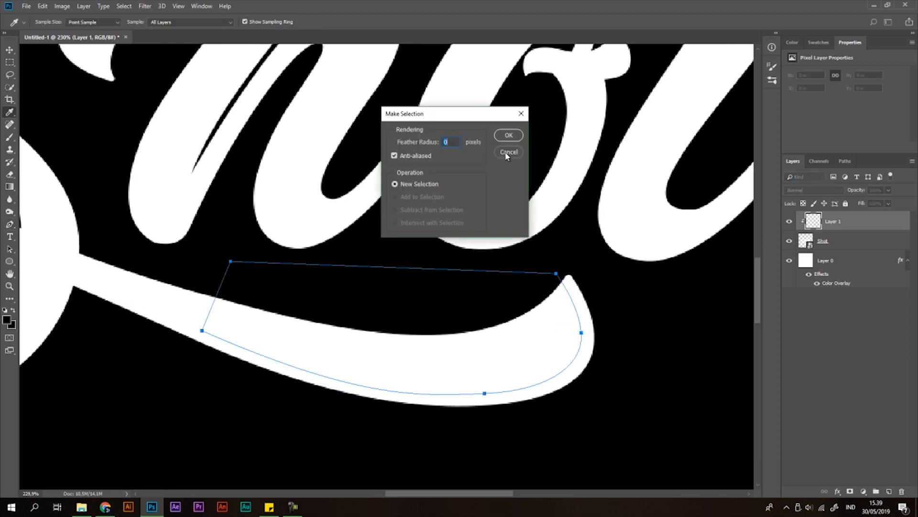
{"action": "left_click", "coordinate": [509, 136]}
Paint soft black shading inside the selection along the swash's curved tip, deselect and check the whole lettering.
{"action": "key", "text": "b"}
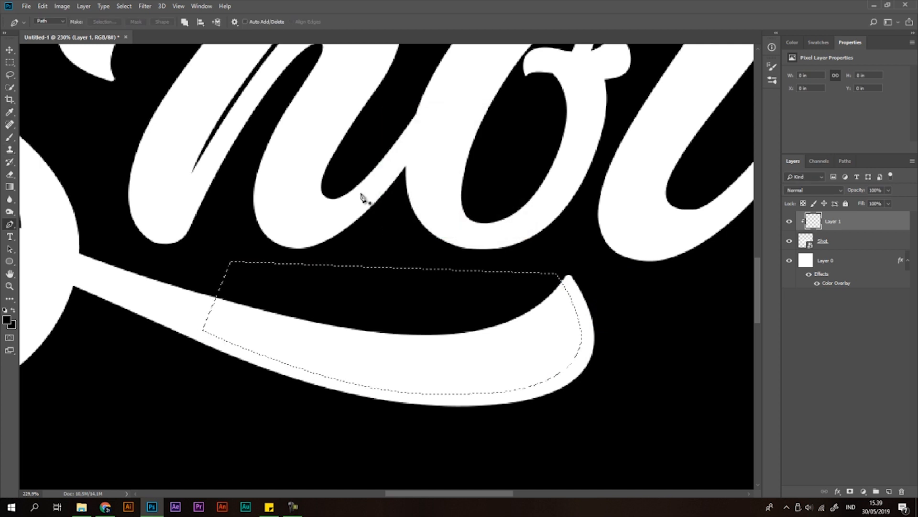
{"action": "mouse_move", "coordinate": [594, 221]}
{"action": "left_mouse_down"}
{"action": "mouse_move", "coordinate": [603, 273]}
{"action": "mouse_move", "coordinate": [597, 332]}
{"action": "mouse_move", "coordinate": [580, 371]}
{"action": "mouse_move", "coordinate": [525, 416]}
{"action": "left_mouse_up"}
{"action": "scroll", "coordinate": [519, 326], "scroll_direction": "down", "scroll_amount": 5}
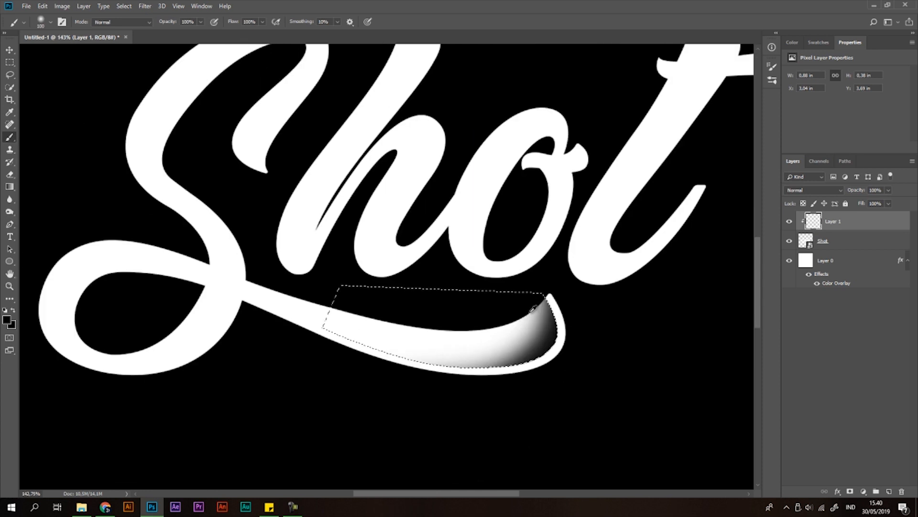
{"action": "scroll", "coordinate": [629, 230], "scroll_direction": "down", "scroll_amount": 5}
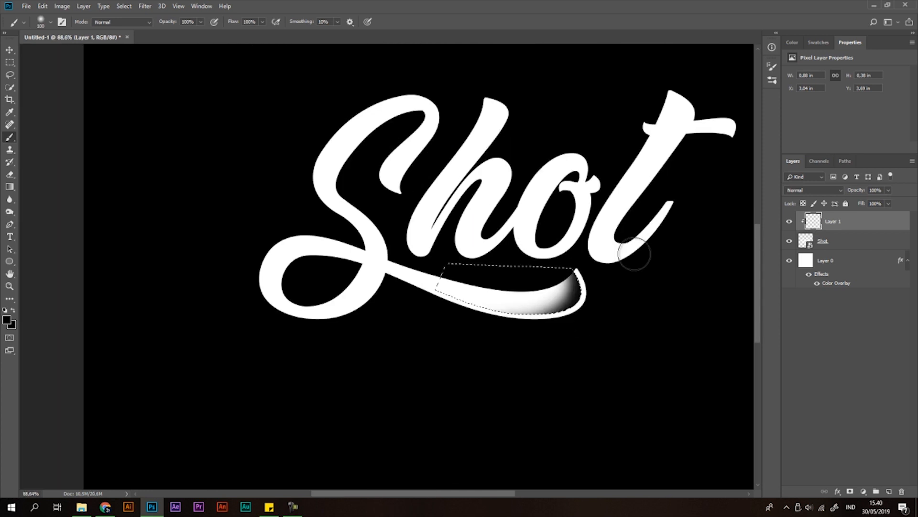
{"action": "scroll", "coordinate": [632, 285], "scroll_direction": "up", "scroll_amount": 2}
{"action": "scroll", "coordinate": [632, 285], "scroll_direction": "down", "scroll_amount": 8}
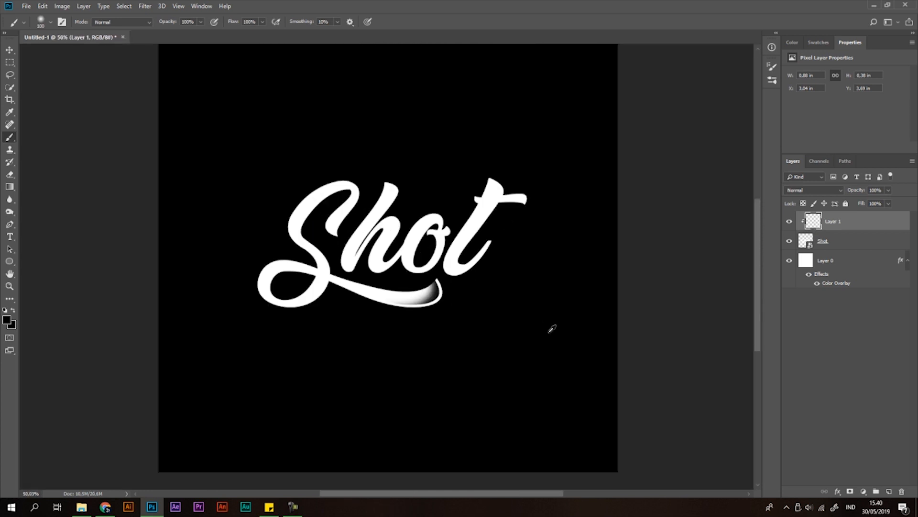
{"action": "scroll", "coordinate": [554, 340], "scroll_direction": "up", "scroll_amount": 5}
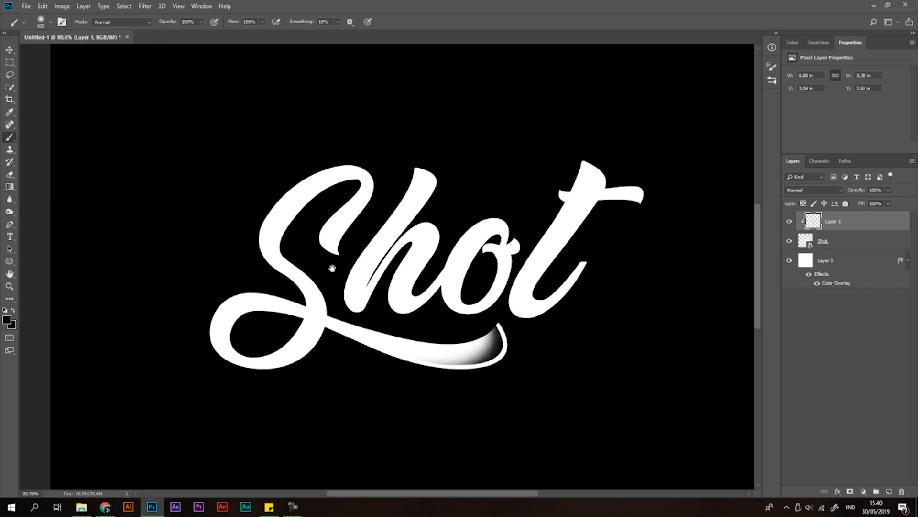
{"action": "scroll", "coordinate": [362, 340], "scroll_direction": "up", "scroll_amount": 1}
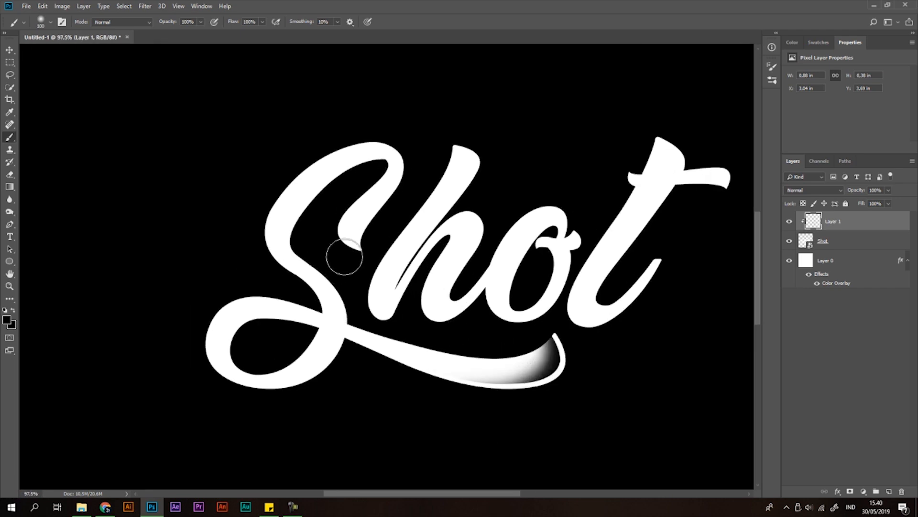
Start a pen path at the inner top edge of the S's upper hook and curve it around the bend inside the stroke.
{"action": "key", "text": "p"}
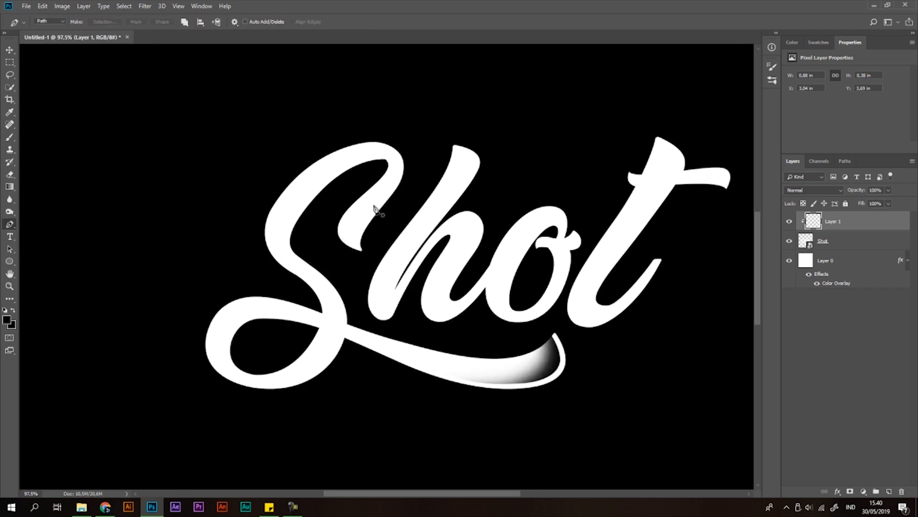
{"action": "scroll", "coordinate": [375, 190], "scroll_direction": "up", "scroll_amount": 3}
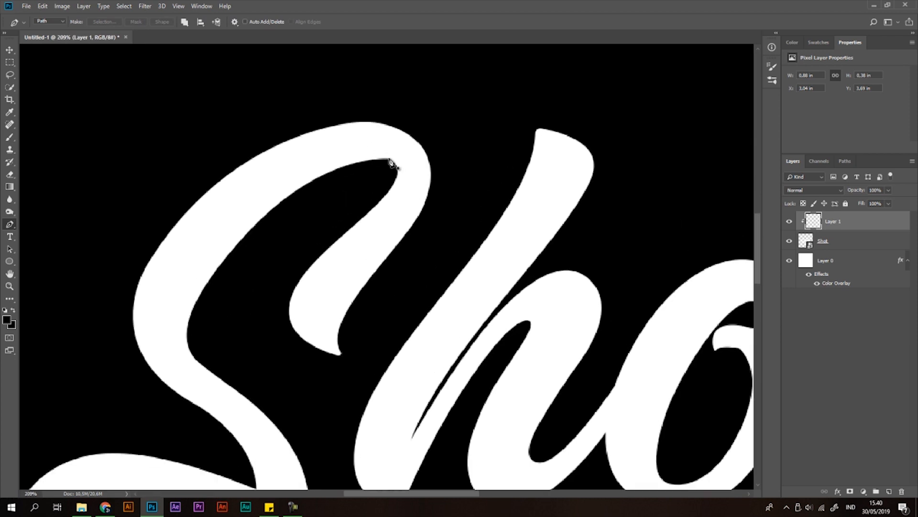
{"action": "left_click", "coordinate": [361, 161]}
{"action": "left_click_drag", "start_coordinate": [417, 181], "coordinate": [419, 218]}
{"action": "scroll", "coordinate": [388, 170], "scroll_direction": "down", "scroll_amount": 1}
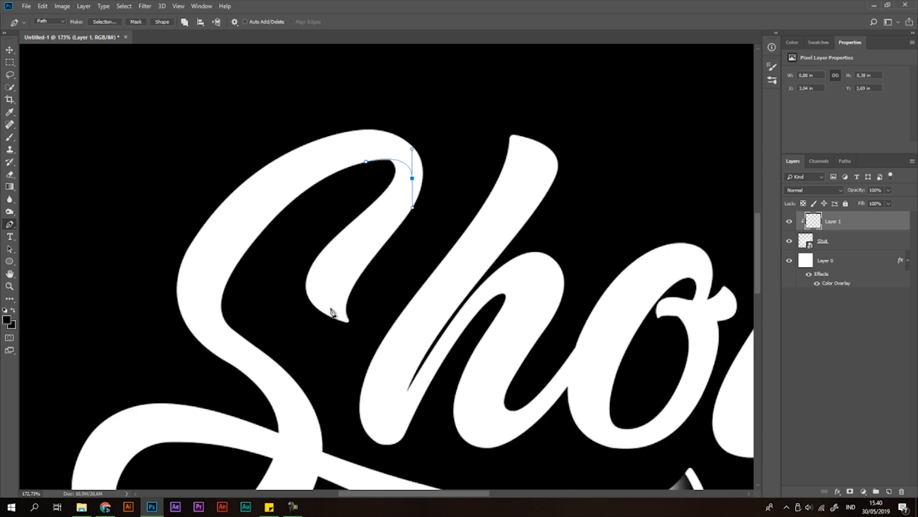
{"action": "left_click_drag", "start_coordinate": [342, 323], "coordinate": [383, 354]}
{"action": "key", "text": "ctrl+z"}
{"action": "key", "text": "ctrl+z"}
Continue the path down just inside the hook's outer edge to its tip and close it through the black area around the stroke.
{"action": "scroll", "coordinate": [369, 261], "scroll_direction": "up", "scroll_amount": 1}
{"action": "left_click_drag", "start_coordinate": [356, 269], "coordinate": [331, 306]}
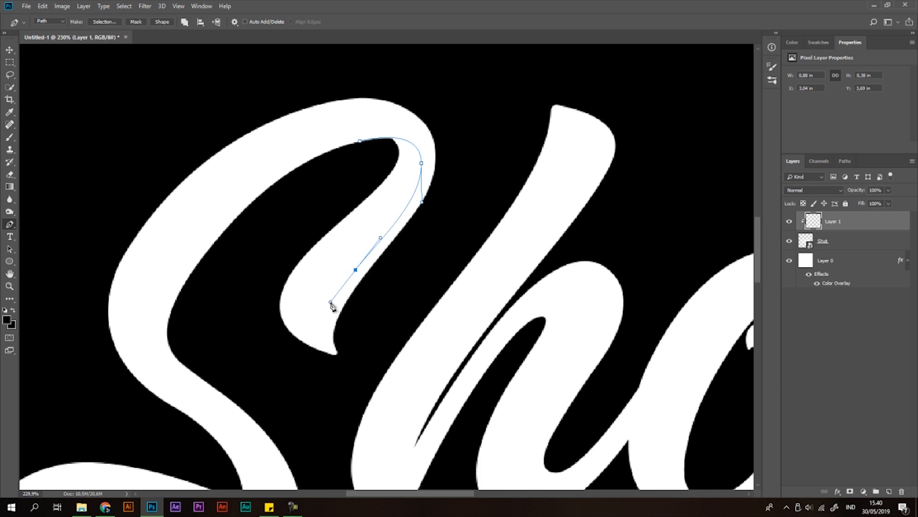
{"action": "left_click_drag", "start_coordinate": [338, 366], "coordinate": [370, 390]}
{"action": "left_click", "coordinate": [338, 366], "text": "alt"}
{"action": "left_click", "coordinate": [238, 359]}
{"action": "left_click", "coordinate": [242, 264]}
{"action": "left_click", "coordinate": [347, 187]}
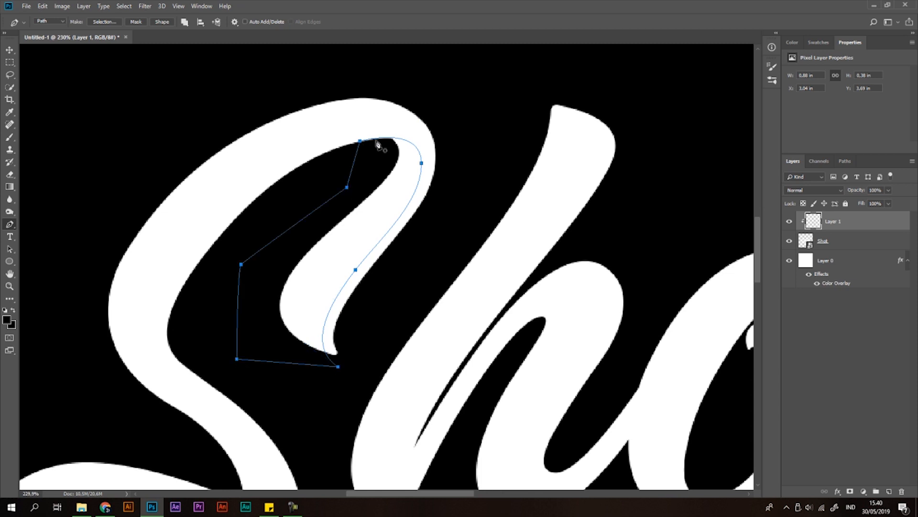
Convert the upper hook path into a new anti-aliased selection with a 0-pixel feather radius.
{"action": "right_click", "coordinate": [377, 142]}
{"action": "left_click", "coordinate": [410, 193]}
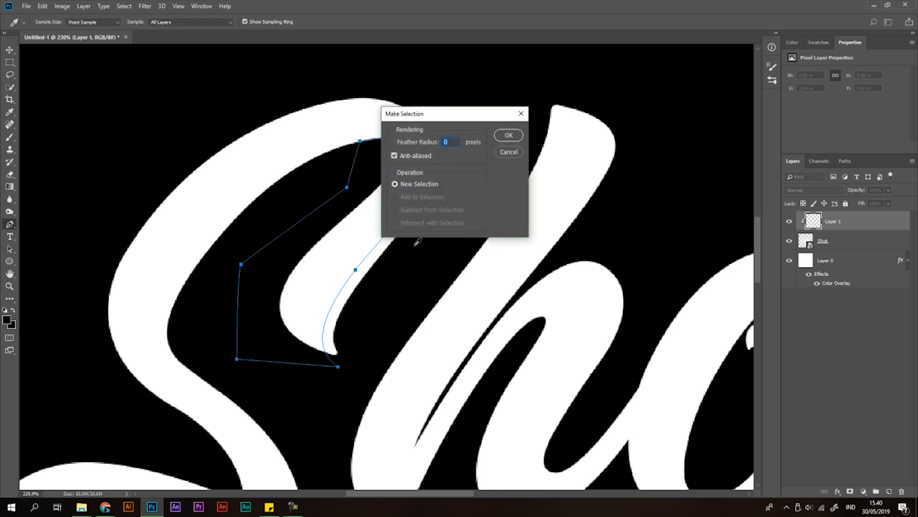
{"action": "key", "text": "Return"}
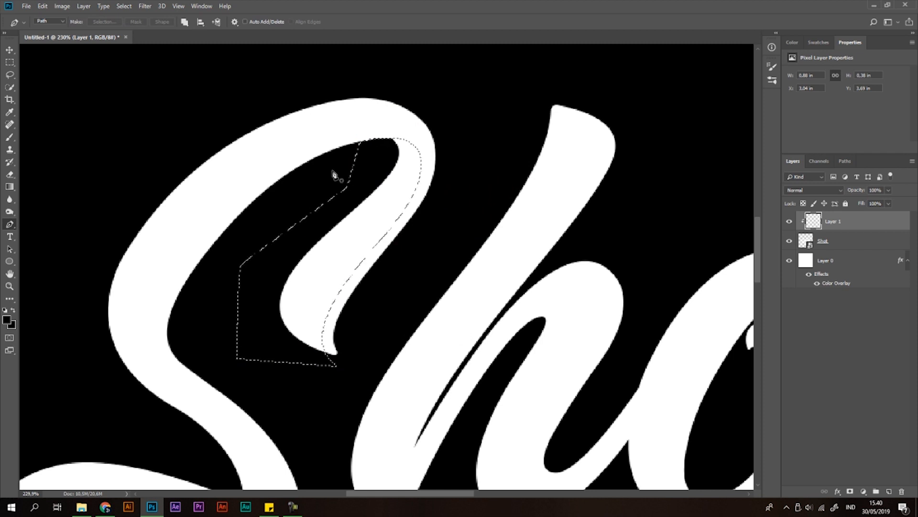
Paint soft black shading inside the selection down the S's upper hook, deselect and check the lettering.
{"action": "key", "text": "b"}
{"action": "mouse_move", "coordinate": [378, 103]}
{"action": "left_mouse_down"}
{"action": "mouse_move", "coordinate": [448, 162]}
{"action": "mouse_move", "coordinate": [441, 211]}
{"action": "mouse_move", "coordinate": [387, 303]}
{"action": "left_mouse_up"}
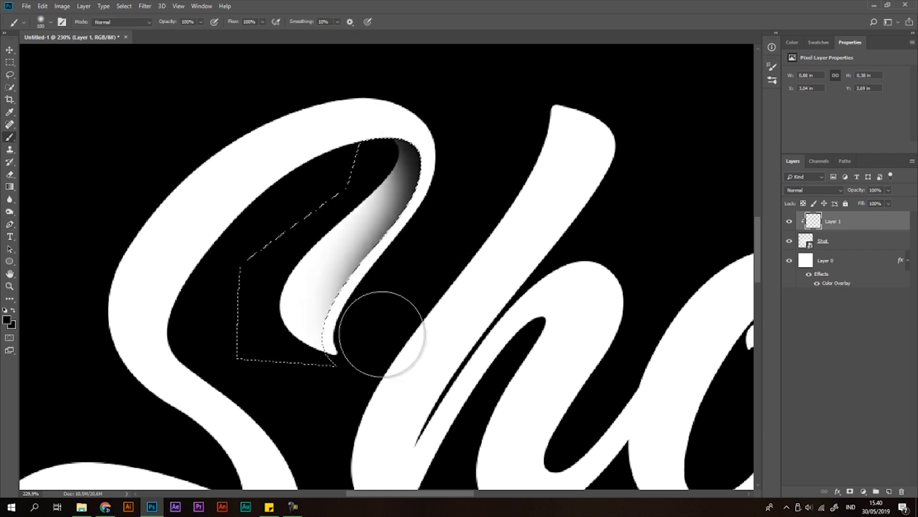
{"action": "scroll", "coordinate": [526, 224], "scroll_direction": "down", "scroll_amount": 4}
{"action": "scroll", "coordinate": [526, 224], "scroll_direction": "up", "scroll_amount": 2}
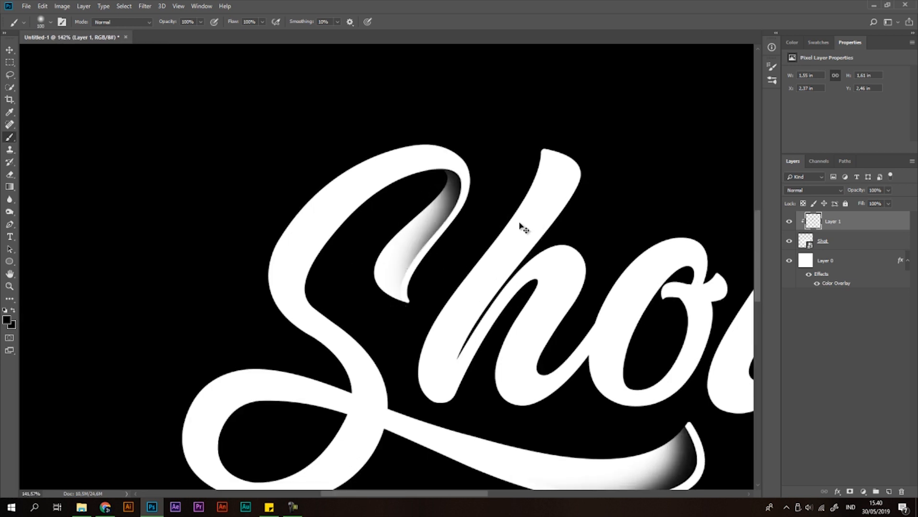
{"action": "key", "text": "ctrl+d"}
{"action": "scroll", "coordinate": [244, 133], "scroll_direction": "down", "scroll_amount": 3}
{"action": "scroll", "coordinate": [566, 338], "scroll_direction": "down", "scroll_amount": 3}
{"action": "scroll", "coordinate": [318, 256], "scroll_direction": "up", "scroll_amount": 2}
{"action": "scroll", "coordinate": [316, 258], "scroll_direction": "up", "scroll_amount": 1}
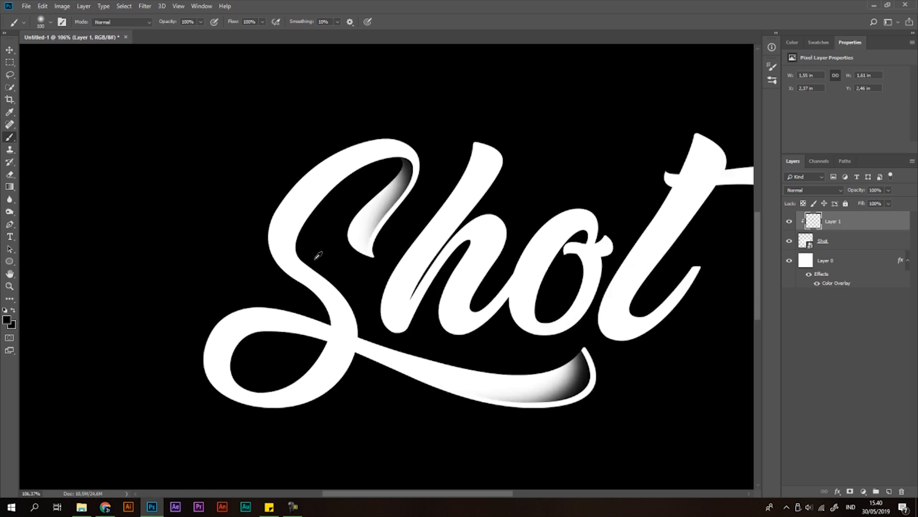
{"action": "scroll", "coordinate": [299, 372], "scroll_direction": "up", "scroll_amount": 1}
Trace a closed pen path around the opening of the S's lower loop, bulging into the stroke on its outer side.
{"action": "key", "text": "p"}
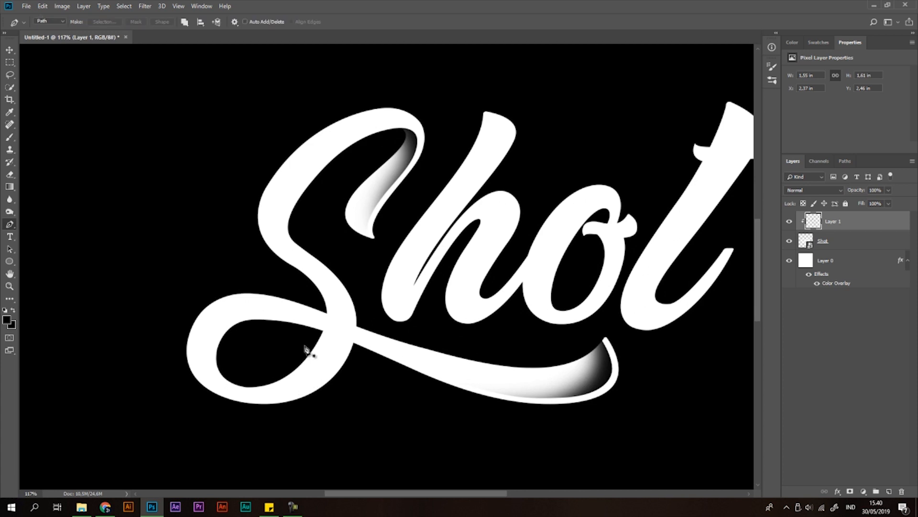
{"action": "scroll", "coordinate": [316, 330], "scroll_direction": "up", "scroll_amount": 2}
{"action": "left_click", "coordinate": [327, 335]}
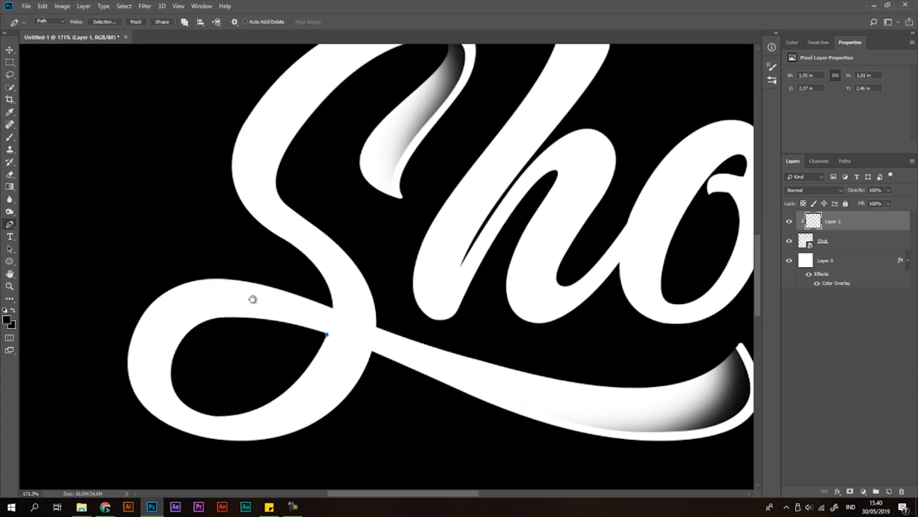
{"action": "left_click_drag", "start_coordinate": [252, 298], "coordinate": [381, 286]}
{"action": "left_click_drag", "start_coordinate": [298, 314], "coordinate": [222, 340]}
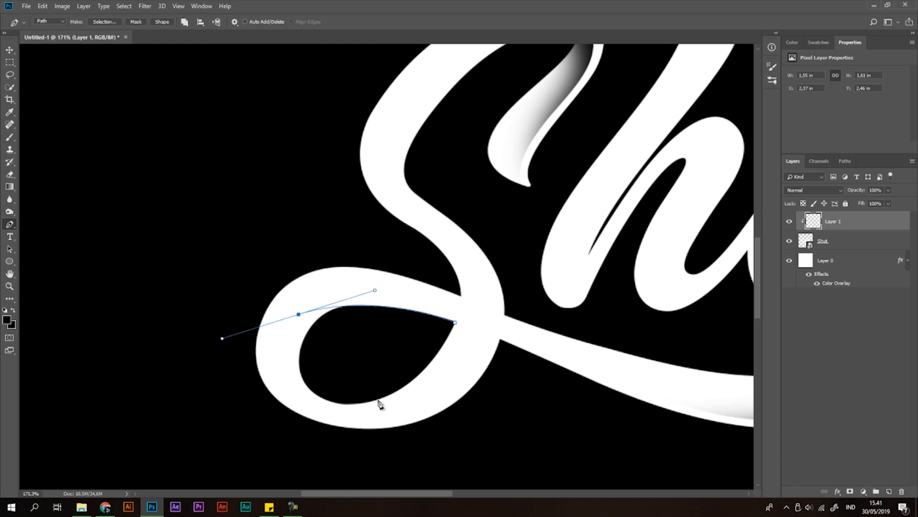
{"action": "left_click_drag", "start_coordinate": [384, 397], "coordinate": [462, 370]}
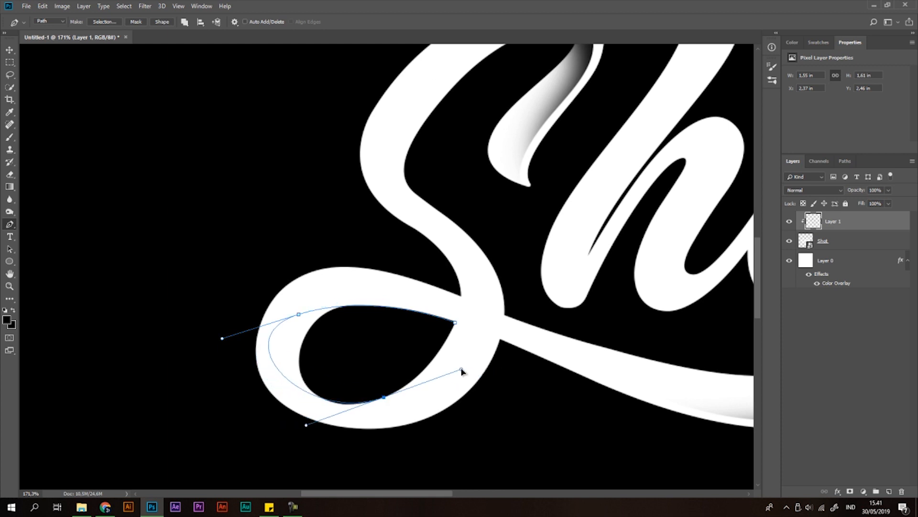
{"action": "left_click", "coordinate": [384, 397], "text": "alt"}
{"action": "left_click", "coordinate": [384, 397]}
Reshape the loop path's curved anchor and direction handles so it follows the opening's edge and bulges smoothly into the stroke.
{"action": "scroll", "coordinate": [292, 331], "scroll_direction": "up", "scroll_amount": 1}
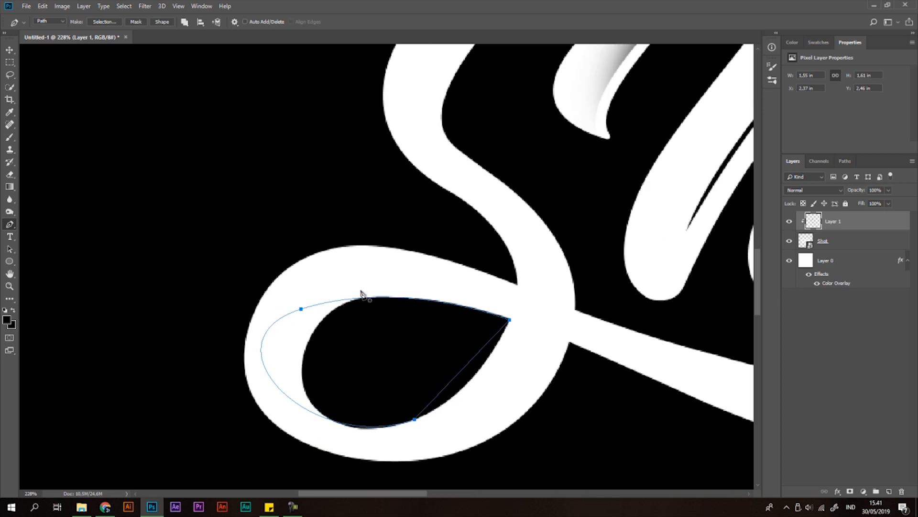
{"action": "left_click_drag", "start_coordinate": [5, 253], "coordinate": [19, 258]}
{"action": "left_click", "coordinate": [301, 310]}
{"action": "left_click_drag", "start_coordinate": [302, 311], "coordinate": [318, 309]}
{"action": "left_click_drag", "start_coordinate": [214, 342], "coordinate": [225, 347]}
{"action": "left_click_drag", "start_coordinate": [318, 310], "coordinate": [313, 315]}
{"action": "left_click_drag", "start_coordinate": [410, 273], "coordinate": [382, 274]}
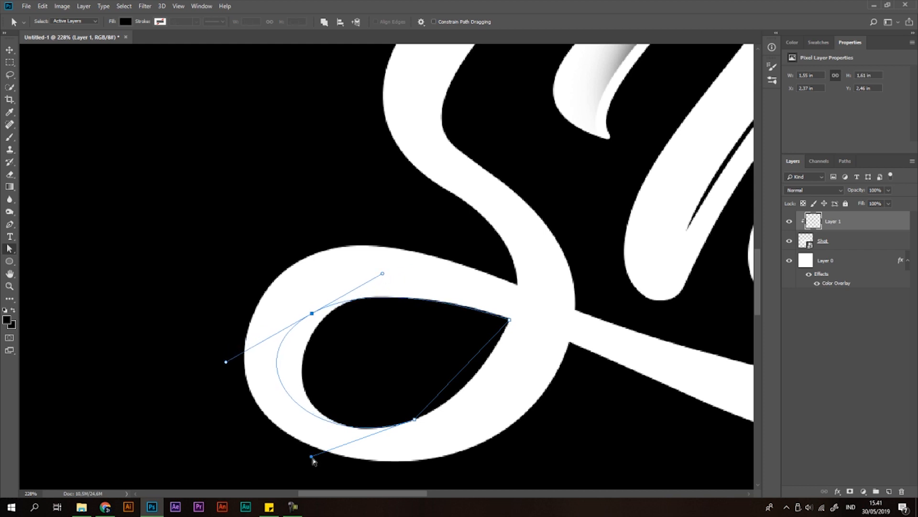
{"action": "left_click_drag", "start_coordinate": [313, 459], "coordinate": [318, 462]}
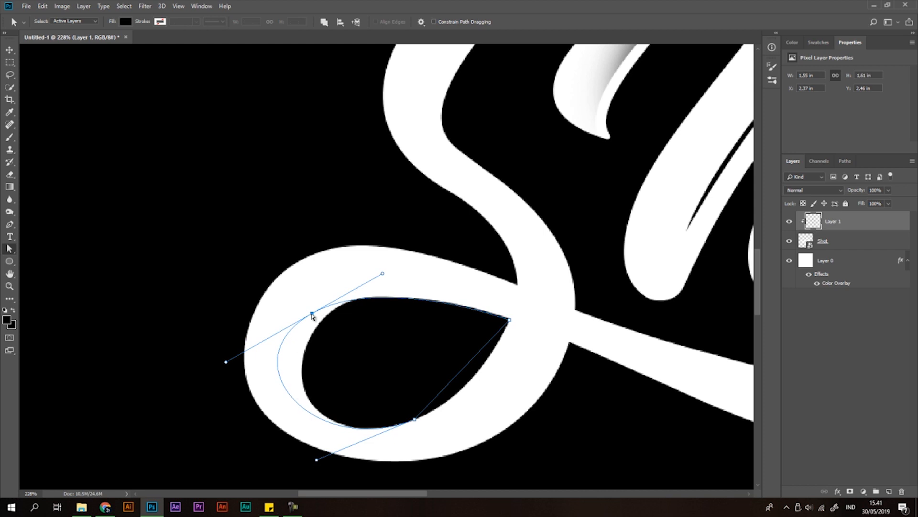
{"action": "left_click_drag", "start_coordinate": [313, 314], "coordinate": [312, 312]}
{"action": "left_click_drag", "start_coordinate": [225, 360], "coordinate": [234, 367]}
{"action": "left_click_drag", "start_coordinate": [312, 314], "coordinate": [309, 319]}
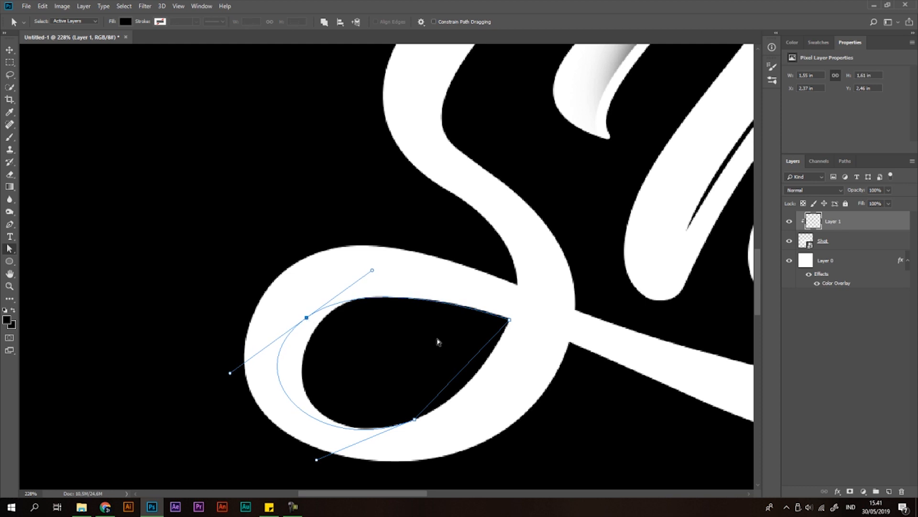
Convert the lower loop path into a new selection.
{"action": "right_click", "coordinate": [428, 307]}
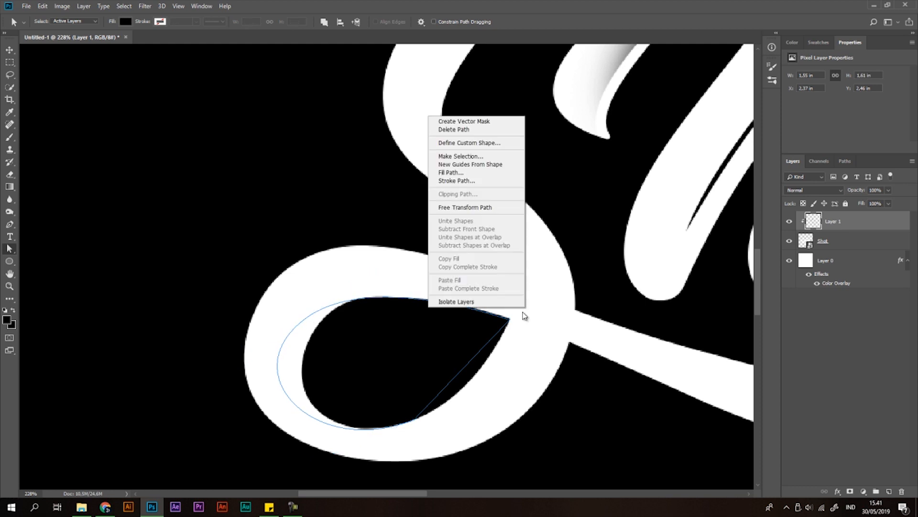
{"action": "left_click", "coordinate": [485, 156]}
{"action": "key", "text": "Return"}
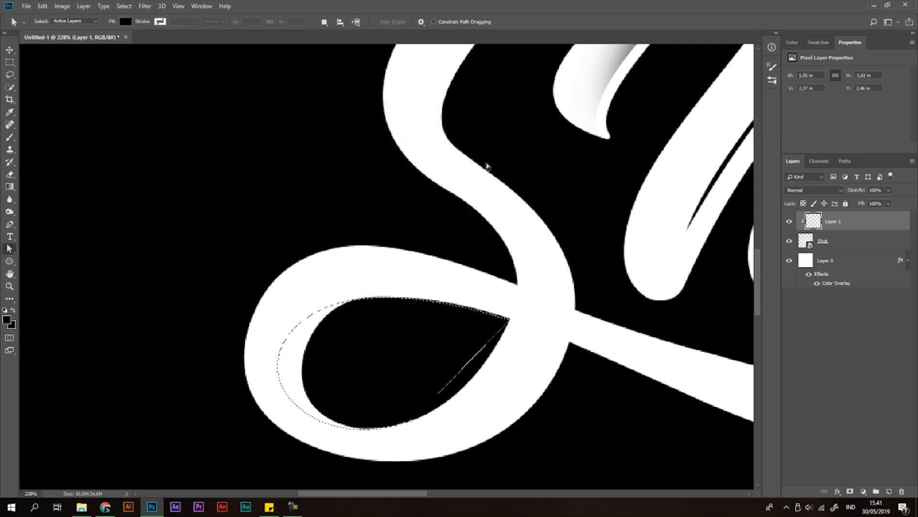
Paint soft black shading inside the selection on the lower loop's inner edge, deselect and check the whole lettering.
{"action": "key", "text": "b"}
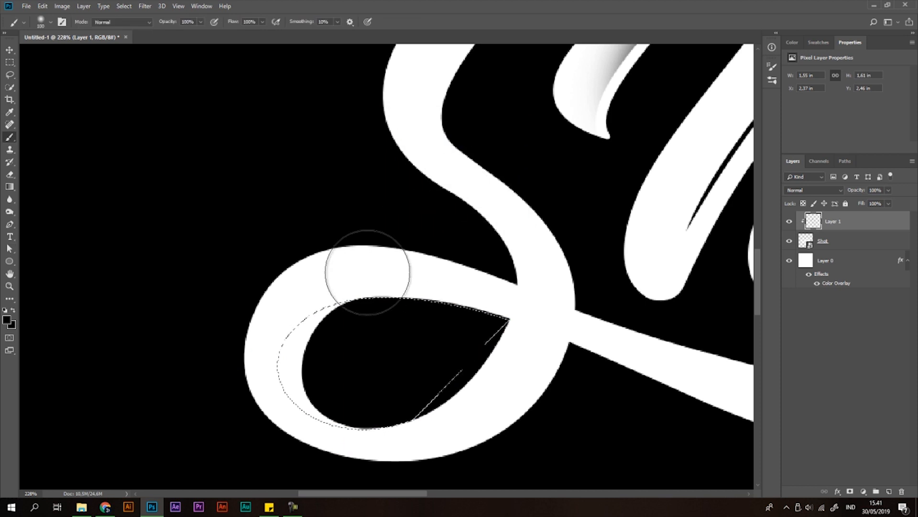
{"action": "mouse_move", "coordinate": [426, 275]}
{"action": "left_mouse_down"}
{"action": "mouse_move", "coordinate": [371, 318]}
{"action": "mouse_move", "coordinate": [332, 289]}
{"action": "mouse_move", "coordinate": [252, 296]}
{"action": "mouse_move", "coordinate": [194, 342]}
{"action": "mouse_move", "coordinate": [259, 270]}
{"action": "mouse_move", "coordinate": [281, 277]}
{"action": "mouse_move", "coordinate": [248, 306]}
{"action": "mouse_move", "coordinate": [227, 367]}
{"action": "left_mouse_up"}
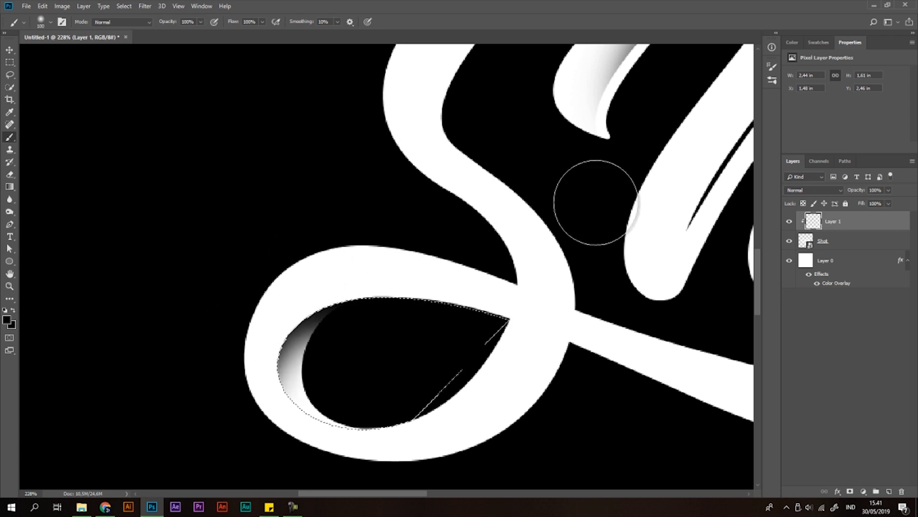
{"action": "scroll", "coordinate": [366, 287], "scroll_direction": "down", "scroll_amount": 6}
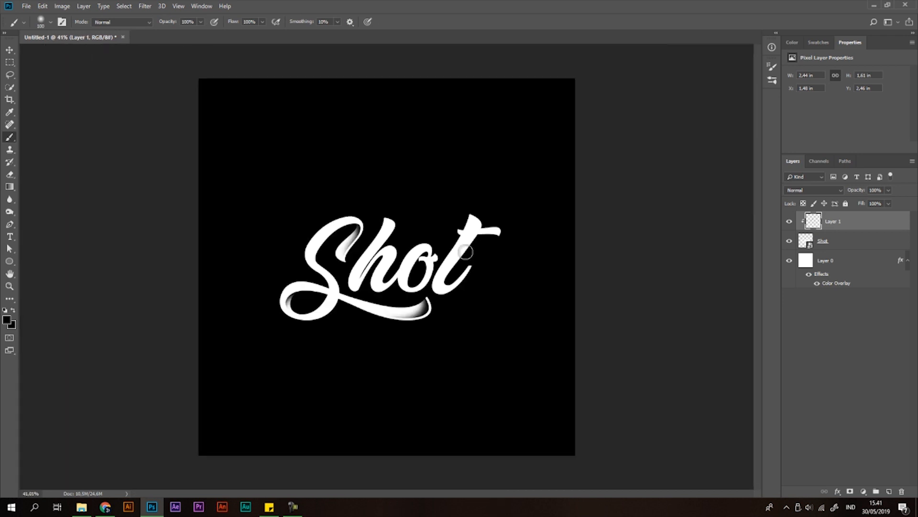
{"action": "scroll", "coordinate": [367, 295], "scroll_direction": "up", "scroll_amount": 3}
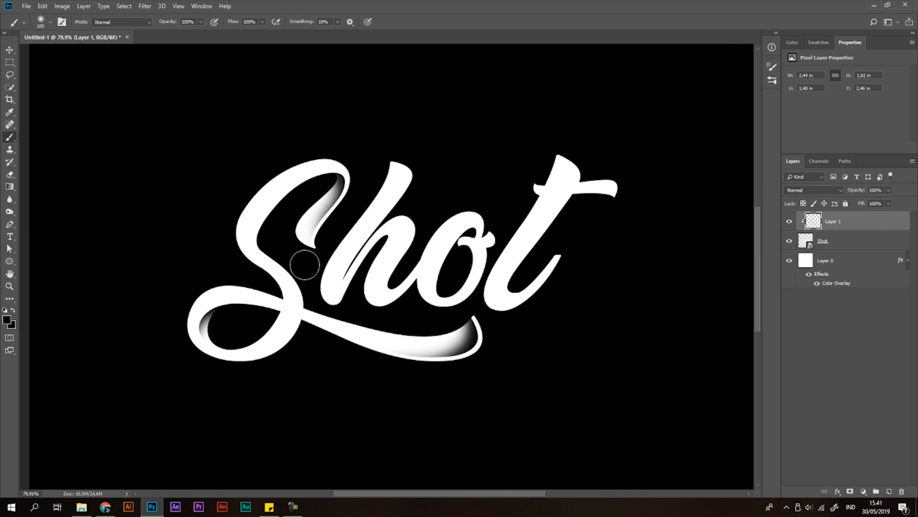
Trace a closed pen path along the h's arched right leg and around its bottom curve for shading.
{"action": "scroll", "coordinate": [484, 221], "scroll_direction": "up", "scroll_amount": 2}
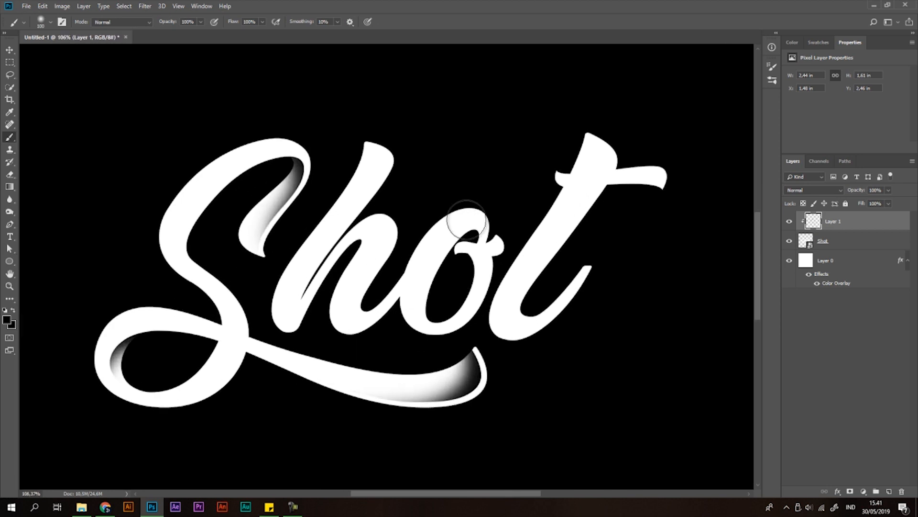
{"action": "key", "text": "p"}
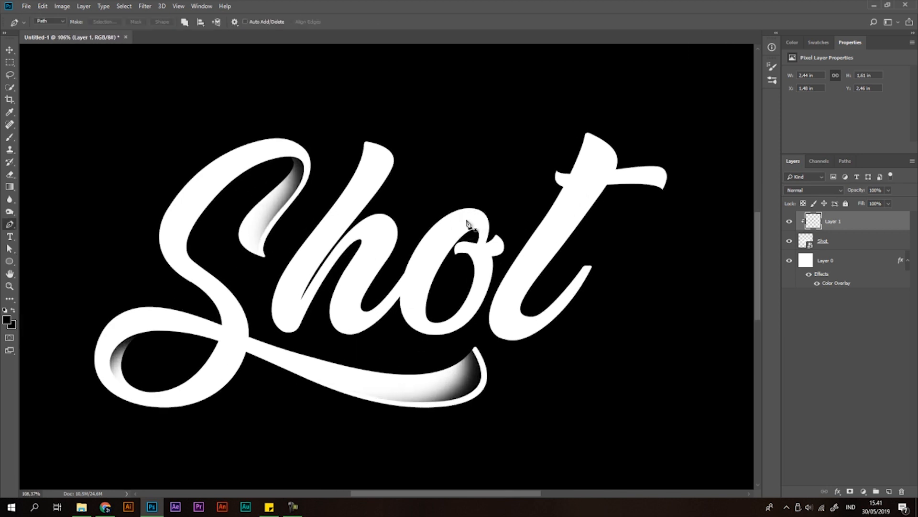
{"action": "scroll", "coordinate": [365, 225], "scroll_direction": "up", "scroll_amount": 3}
{"action": "left_click", "coordinate": [358, 216]}
{"action": "left_click_drag", "start_coordinate": [371, 256], "coordinate": [356, 281]}
{"action": "mouse_move", "coordinate": [374, 351]}
{"action": "left_mouse_down"}
{"action": "mouse_move", "coordinate": [476, 304]}
{"action": "mouse_move", "coordinate": [406, 335]}
{"action": "left_mouse_up"}
{"action": "key", "text": "ctrl+z"}
{"action": "scroll", "coordinate": [324, 341], "scroll_direction": "up", "scroll_amount": 2}
{"action": "left_click_drag", "start_coordinate": [324, 340], "coordinate": [314, 375]}
{"action": "left_click_drag", "start_coordinate": [385, 355], "coordinate": [412, 332]}
{"action": "left_click", "coordinate": [463, 160]}
{"action": "left_click_drag", "start_coordinate": [314, 283], "coordinate": [335, 256]}
{"action": "scroll", "coordinate": [389, 237], "scroll_direction": "down", "scroll_amount": 5}
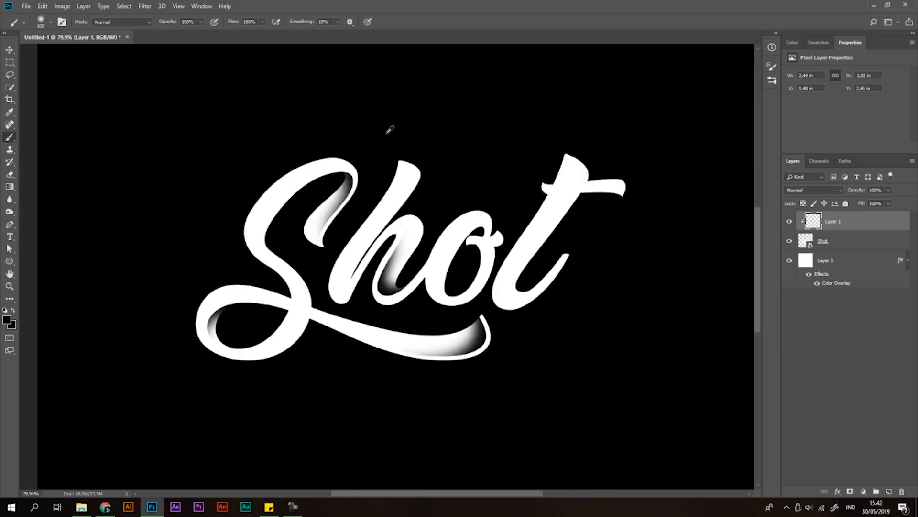
Paint soft black shading inside the selection on the lower part of the h's right leg.
{"action": "scroll", "coordinate": [425, 273], "scroll_direction": "up", "scroll_amount": 2}
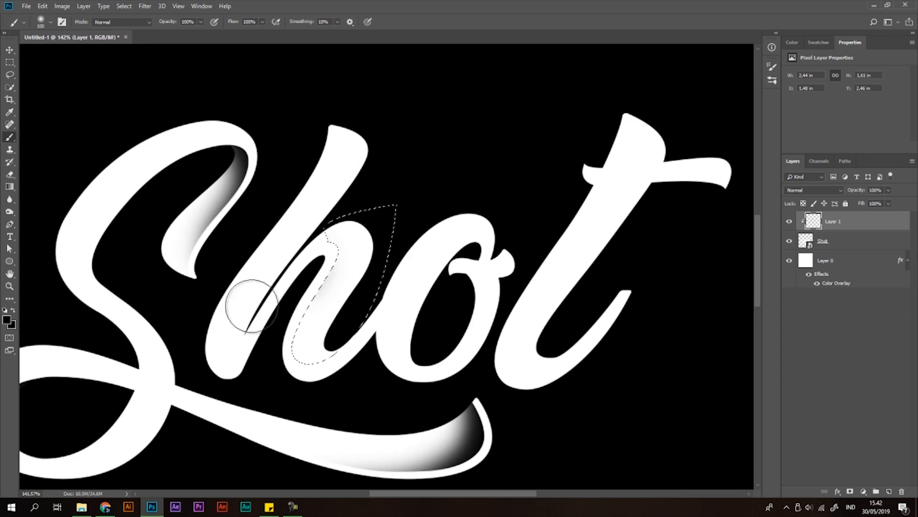
{"action": "left_click_drag", "start_coordinate": [275, 349], "coordinate": [311, 287]}
{"action": "scroll", "coordinate": [460, 304], "scroll_direction": "down", "scroll_amount": 4}
Trace a curved closed pen path over the o, from its upper stroke down around its left side.
{"action": "scroll", "coordinate": [463, 306], "scroll_direction": "up", "scroll_amount": 4}
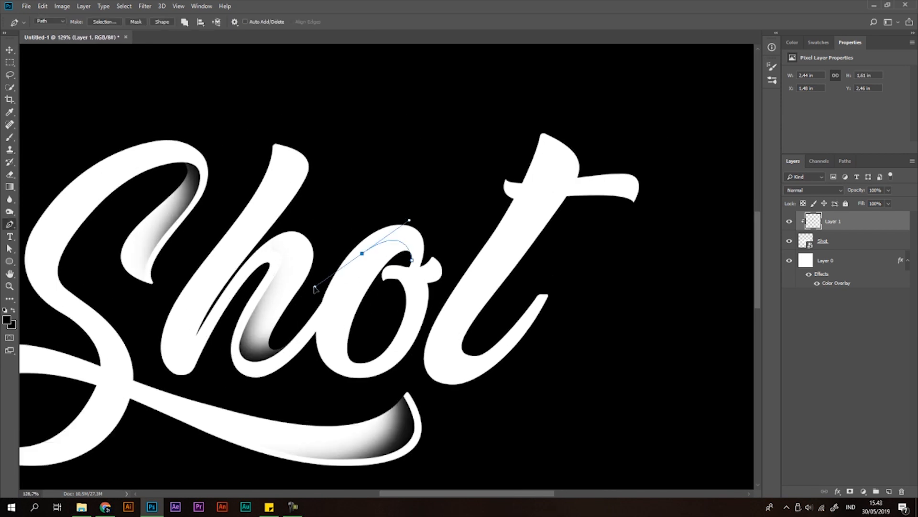
{"action": "left_click_drag", "start_coordinate": [365, 365], "coordinate": [430, 335]}
{"action": "key", "text": "ctrl+z"}
{"action": "left_click", "coordinate": [371, 361], "text": "alt"}
{"action": "left_click", "coordinate": [373, 299]}
{"action": "left_click_drag", "start_coordinate": [412, 260], "coordinate": [453, 265]}
{"action": "left_click_drag", "start_coordinate": [314, 287], "coordinate": [314, 299]}
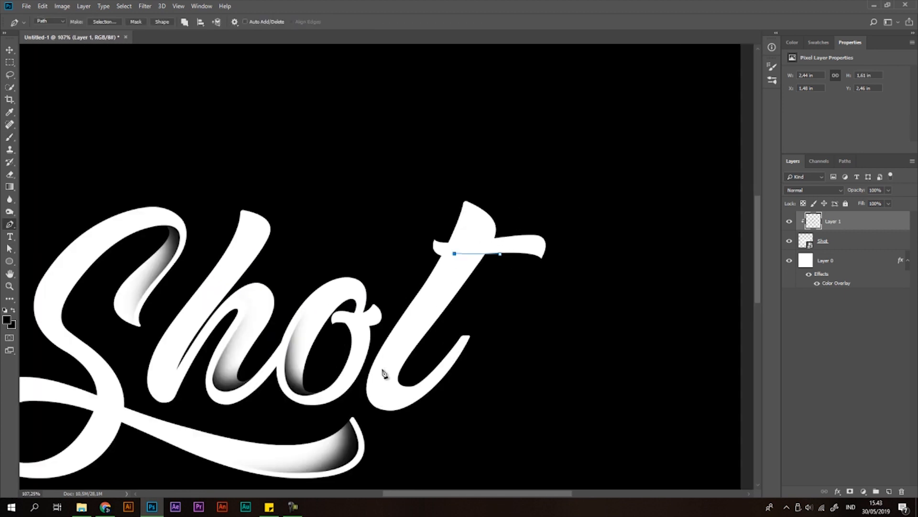
Convert the path over the t's stem into a selection and shade its lower curve with the soft black brush.
{"action": "key", "text": "ctrl+Return"}
{"action": "key", "text": "b"}
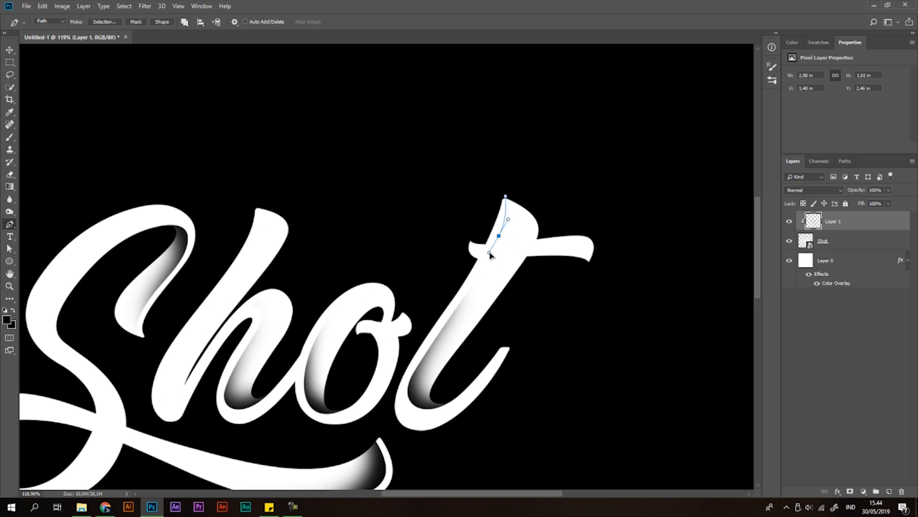
Close the pen path on the t's top above the crossbar, convert it to a selection and shade it soft black.
{"action": "left_click", "coordinate": [494, 244]}
{"action": "left_click", "coordinate": [536, 239]}
{"action": "left_click", "coordinate": [495, 245]}
{"action": "key", "text": "ctrl+Return"}
{"action": "key", "text": "b"}
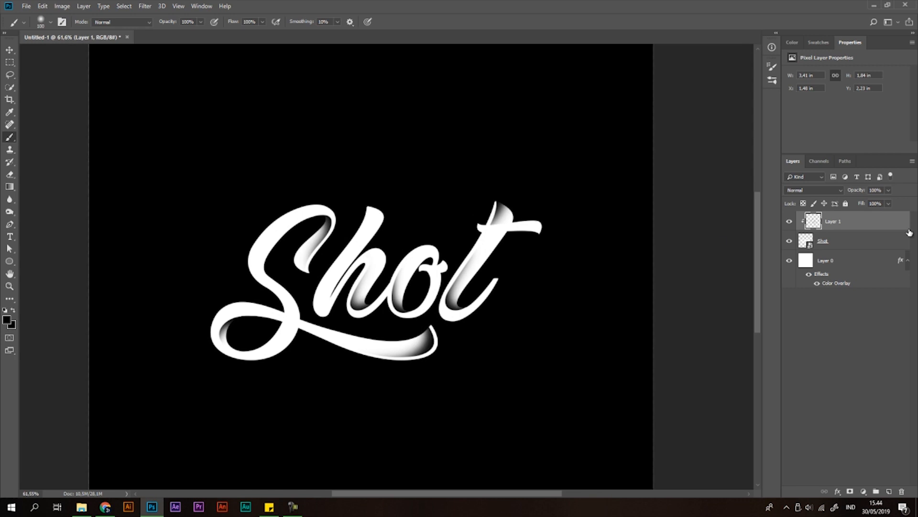
Compare the lettering with and without the shading by toggling the visibility of Layer 1.
{"action": "left_click", "coordinate": [789, 222]}
{"action": "left_click", "coordinate": [789, 222]}
{"action": "left_click", "coordinate": [789, 222]}
{"action": "left_click", "coordinate": [789, 223]}
Rotate the Shot layer and its clipped shading layer together about 44° clockwise and apply the transform.
{"action": "left_click", "coordinate": [866, 246]}
{"action": "left_click", "coordinate": [868, 226], "text": "ctrl"}
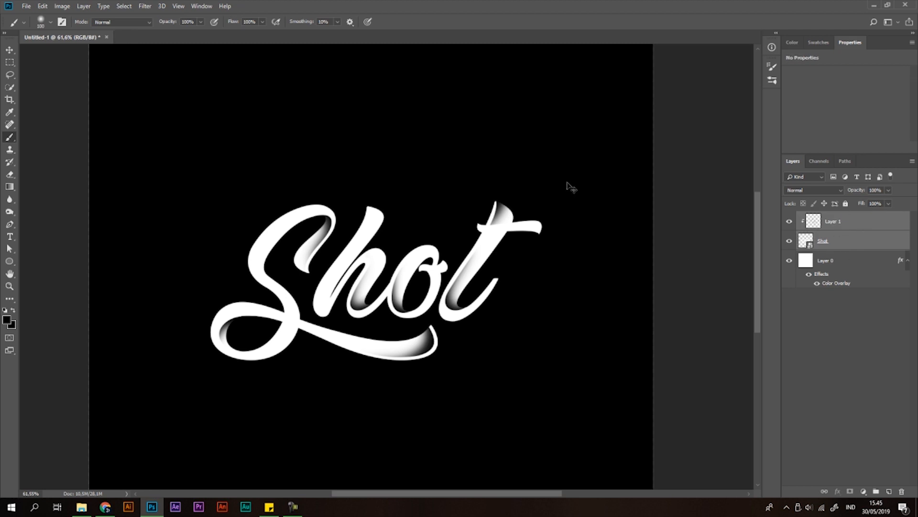
{"action": "key", "text": "ctrl+t"}
{"action": "left_click_drag", "start_coordinate": [570, 159], "coordinate": [601, 327]}
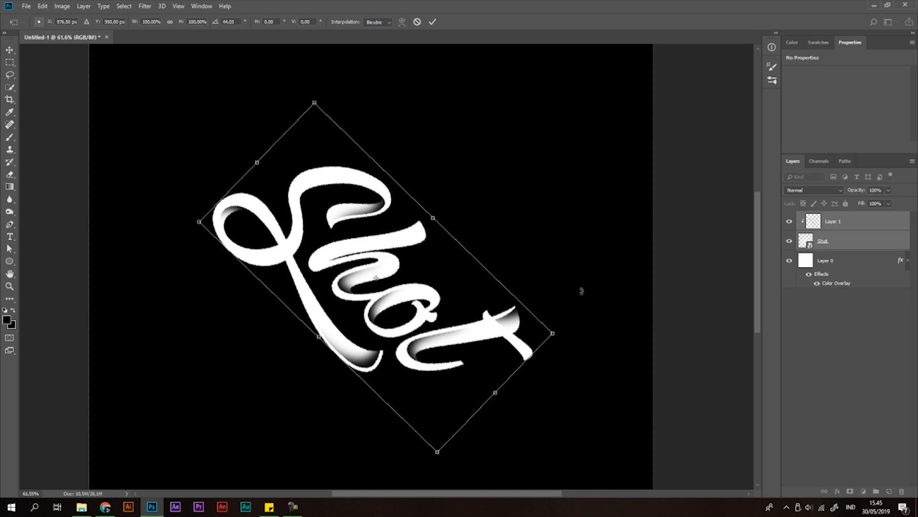
{"action": "left_click", "coordinate": [432, 21]}
{"action": "scroll", "coordinate": [472, 107], "scroll_direction": "down", "scroll_amount": 5}
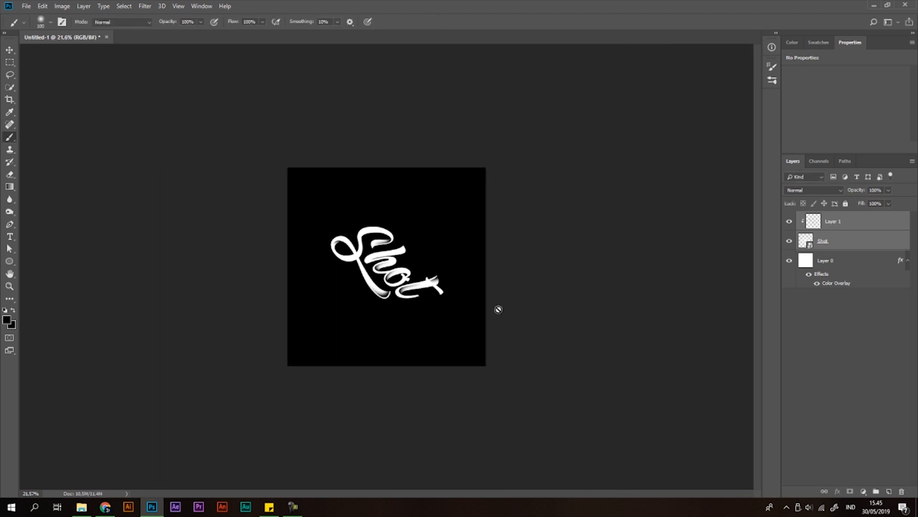
{"action": "scroll", "coordinate": [414, 218], "scroll_direction": "up", "scroll_amount": 5}
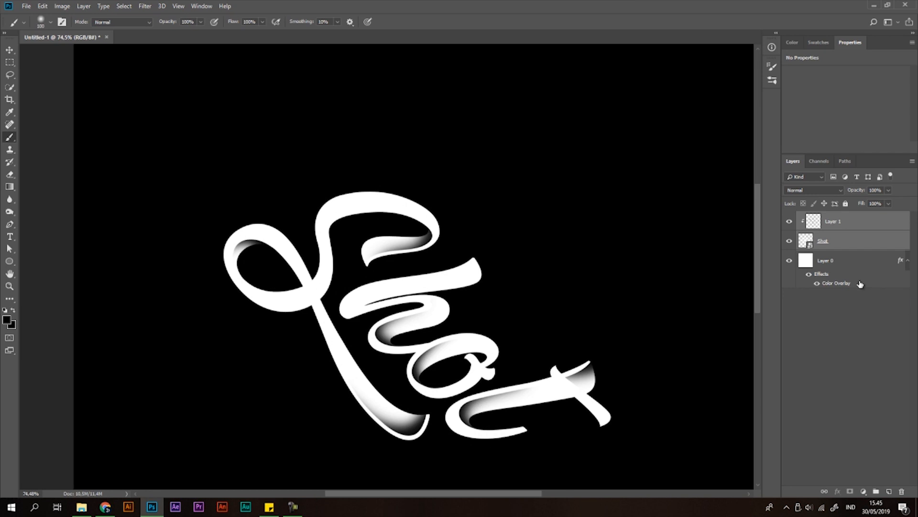
Add a new layer above the shading and set the Pen tool to Shape mode with a white fill.
{"action": "left_click", "coordinate": [890, 493]}
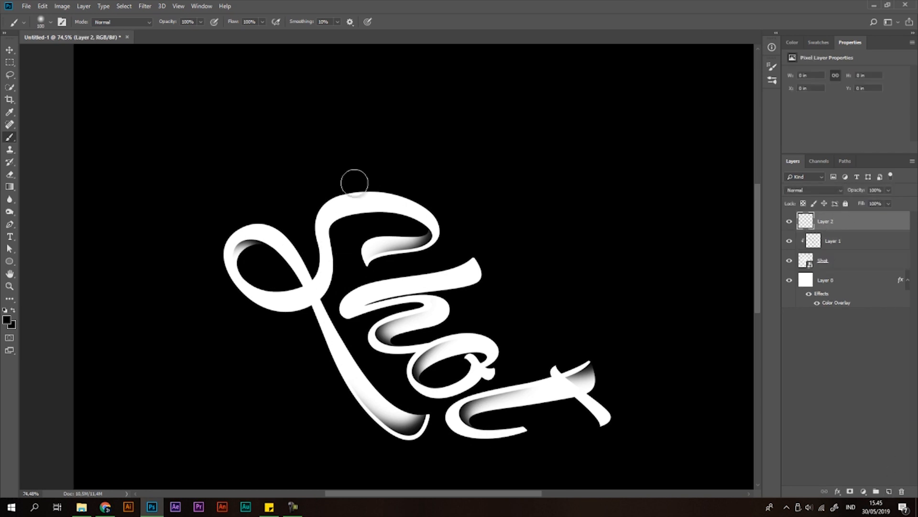
{"action": "key", "text": "p"}
{"action": "left_click", "coordinate": [41, 22]}
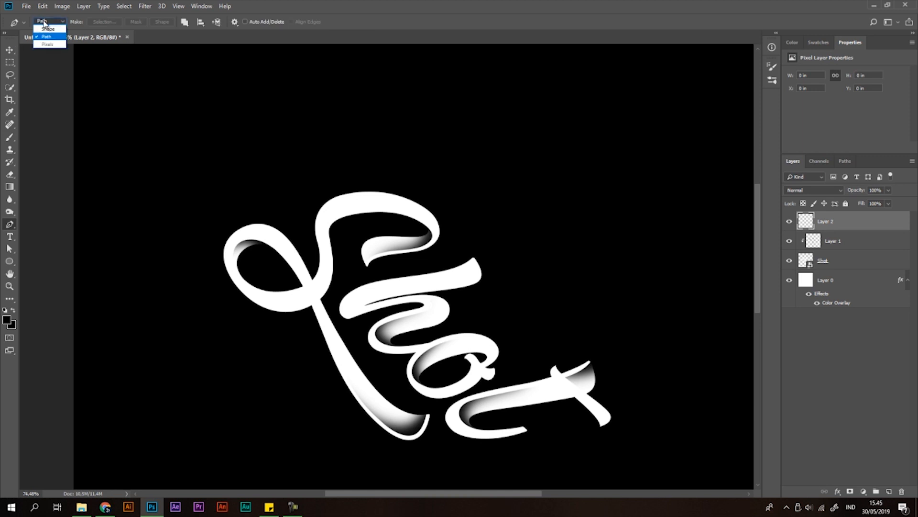
{"action": "left_click", "coordinate": [46, 27]}
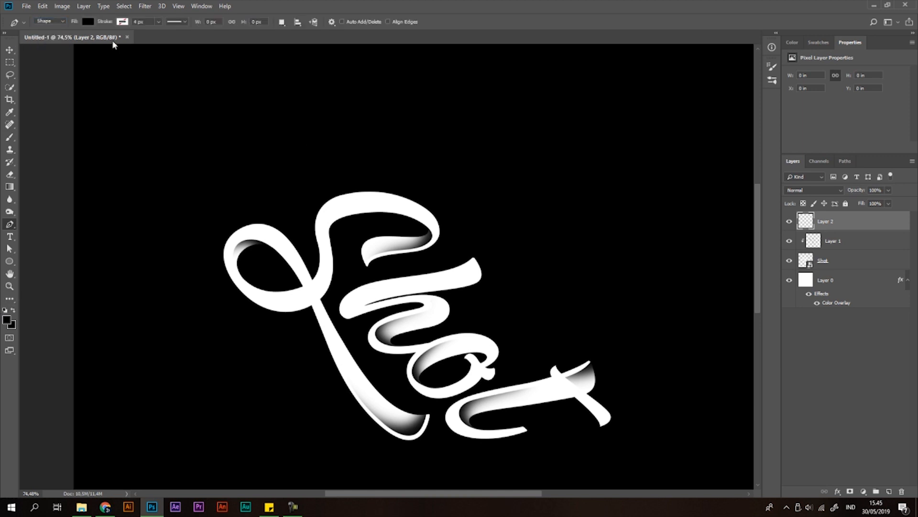
{"action": "left_click", "coordinate": [88, 21]}
{"action": "left_click", "coordinate": [63, 72]}
{"action": "key", "text": "Return"}
{"action": "scroll", "coordinate": [357, 177], "scroll_direction": "up", "scroll_amount": 2}
{"action": "scroll", "coordinate": [357, 176], "scroll_direction": "up", "scroll_amount": 1}
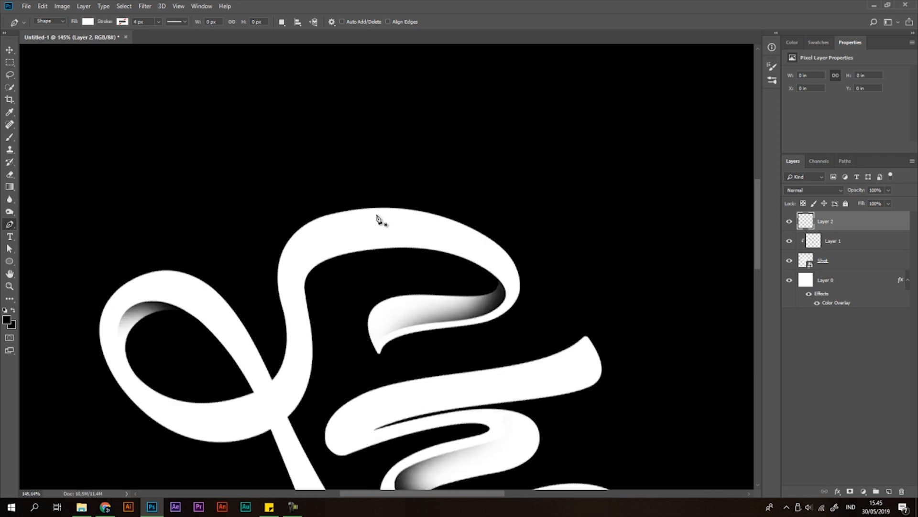
Draw a closed white shape along the upper edge of the S's top curve with five thin upward drips of varying height.
{"action": "left_click", "coordinate": [318, 218]}
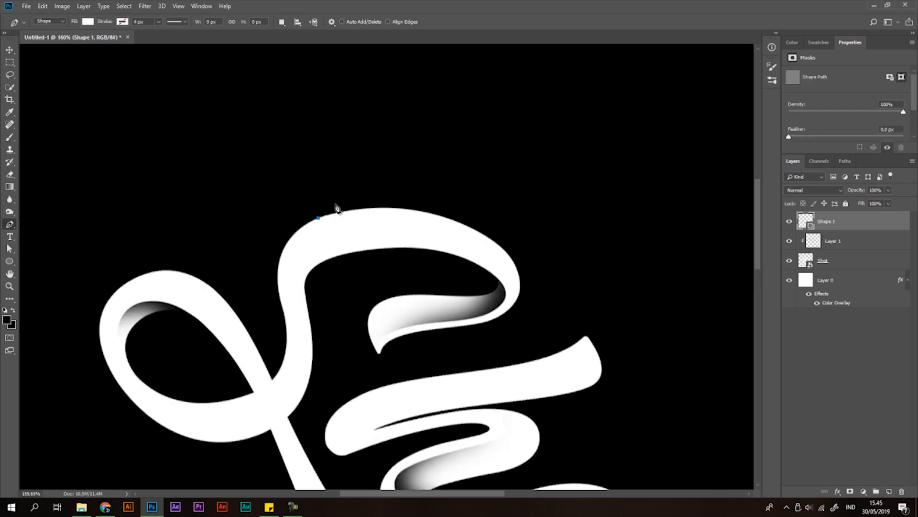
{"action": "scroll", "coordinate": [336, 207], "scroll_direction": "up", "scroll_amount": 1}
{"action": "left_click_drag", "start_coordinate": [328, 199], "coordinate": [328, 181]}
{"action": "left_click_drag", "start_coordinate": [329, 152], "coordinate": [338, 153]}
{"action": "left_click_drag", "start_coordinate": [344, 203], "coordinate": [350, 204]}
{"action": "left_click_drag", "start_coordinate": [354, 167], "coordinate": [359, 167]}
{"action": "left_click_drag", "start_coordinate": [361, 201], "coordinate": [431, 213]}
{"action": "left_click_drag", "start_coordinate": [433, 175], "coordinate": [442, 193]}
{"action": "left_click_drag", "start_coordinate": [447, 221], "coordinate": [460, 195]}
{"action": "left_click_drag", "start_coordinate": [464, 231], "coordinate": [487, 212]}
{"action": "left_click_drag", "start_coordinate": [487, 242], "coordinate": [488, 252]}
{"action": "left_click", "coordinate": [395, 248]}
{"action": "left_click_drag", "start_coordinate": [332, 238], "coordinate": [320, 242]}
{"action": "left_click", "coordinate": [317, 219]}
Choose Combine Shapes as the path operation of the selected drip shape on the S.
{"action": "key", "text": "a"}
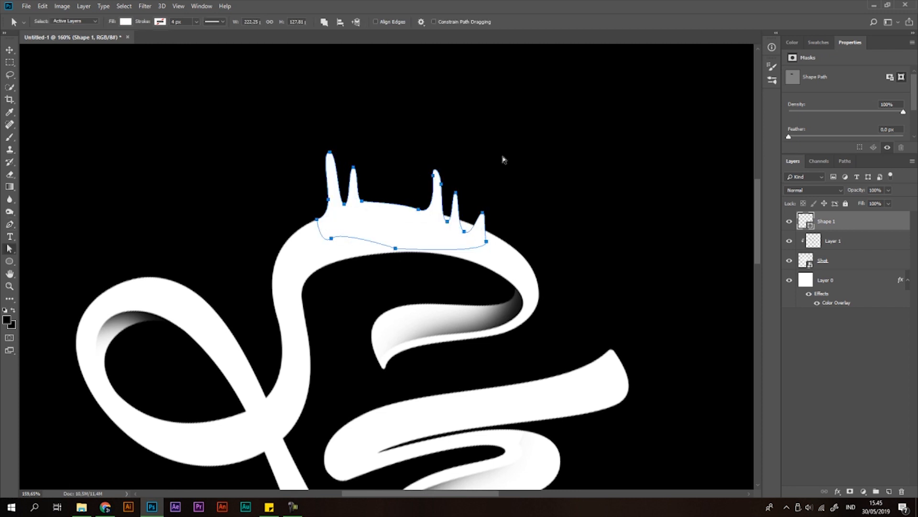
{"action": "scroll", "coordinate": [461, 235], "scroll_direction": "down", "scroll_amount": 5}
{"action": "scroll", "coordinate": [491, 174], "scroll_direction": "up", "scroll_amount": 8}
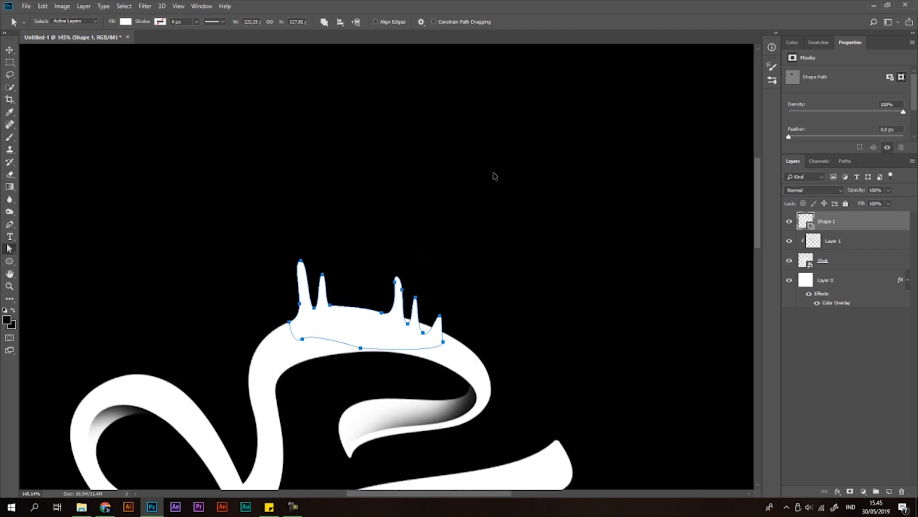
{"action": "left_click_drag", "start_coordinate": [458, 239], "coordinate": [473, 151]}
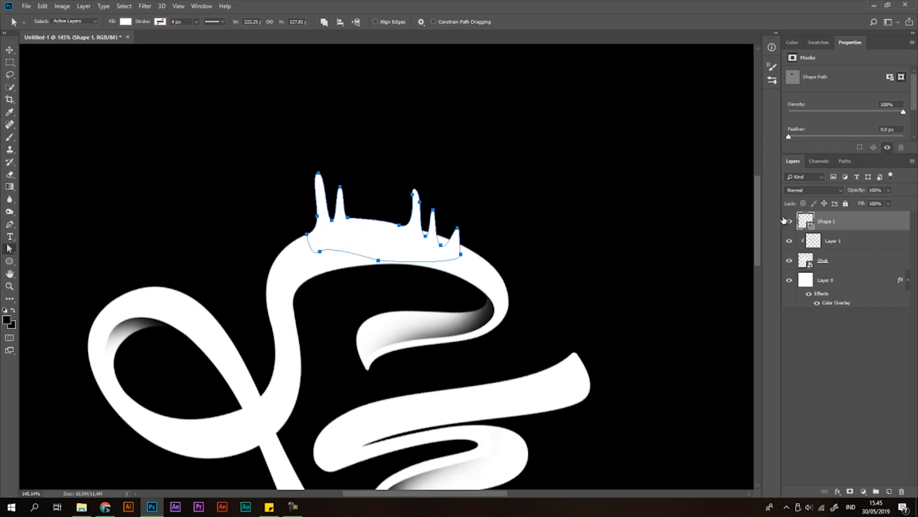
{"action": "left_click", "coordinate": [324, 22]}
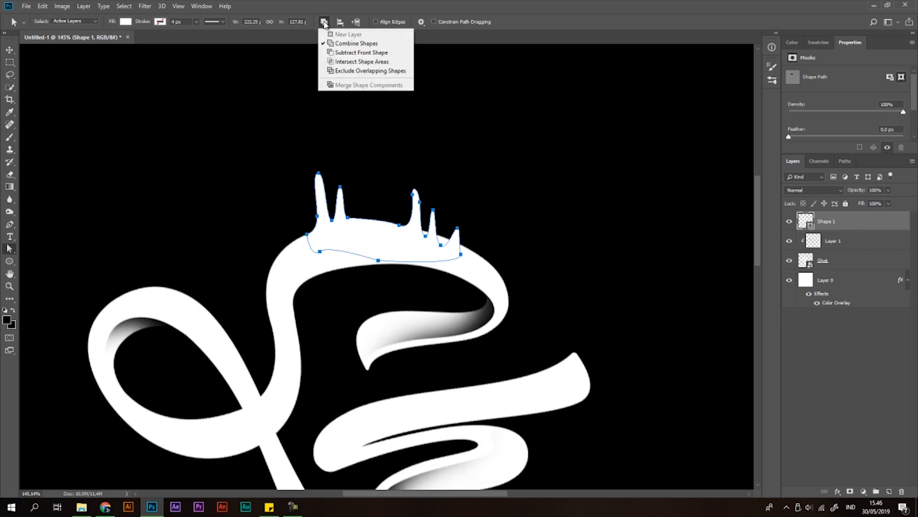
{"action": "left_click", "coordinate": [340, 45]}
{"action": "left_click", "coordinate": [324, 22]}
{"action": "left_click", "coordinate": [341, 45]}
{"action": "key", "text": "p"}
{"action": "scroll", "coordinate": [512, 294], "scroll_direction": "down", "scroll_amount": 3}
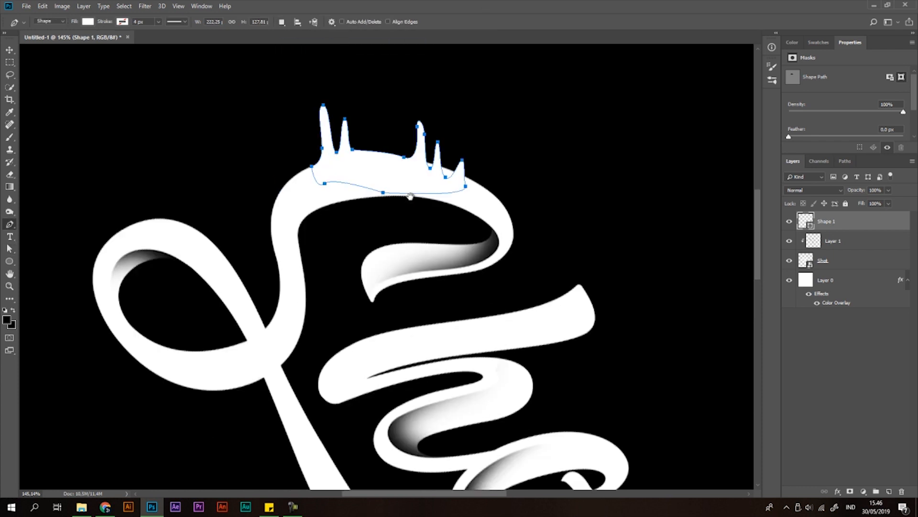
{"action": "left_click", "coordinate": [360, 352]}
{"action": "key", "text": "ctrl+z"}
{"action": "left_click", "coordinate": [421, 335]}
{"action": "key", "text": "ctrl+z"}
{"action": "left_click", "coordinate": [849, 241]}
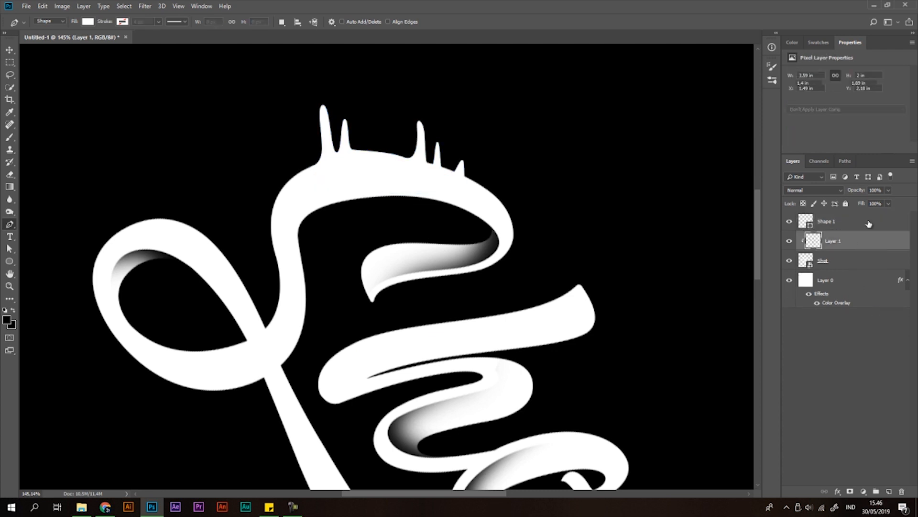
{"action": "left_click", "coordinate": [850, 261]}
{"action": "left_click", "coordinate": [849, 222]}
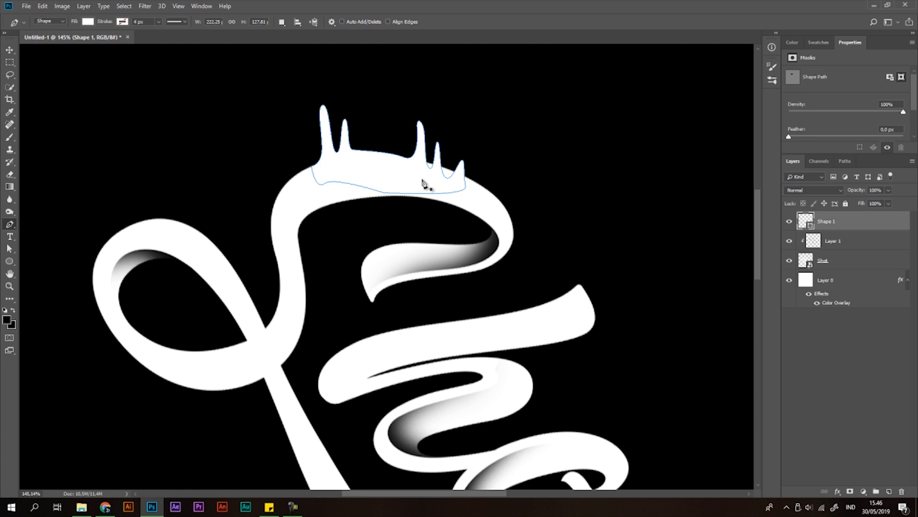
Set the Pen tool to Combine Shapes and draw a closed three-drip shape along the upper edge of the h's tall stem.
{"action": "left_click", "coordinate": [288, 23]}
{"action": "left_click", "coordinate": [291, 43]}
{"action": "left_click", "coordinate": [366, 353]}
{"action": "scroll", "coordinate": [383, 366], "scroll_direction": "up", "scroll_amount": 2}
{"action": "left_click", "coordinate": [374, 335]}
{"action": "left_click_drag", "start_coordinate": [386, 304], "coordinate": [399, 275]}
{"action": "left_click_drag", "start_coordinate": [403, 322], "coordinate": [413, 323]}
{"action": "left_click_drag", "start_coordinate": [412, 288], "coordinate": [443, 317]}
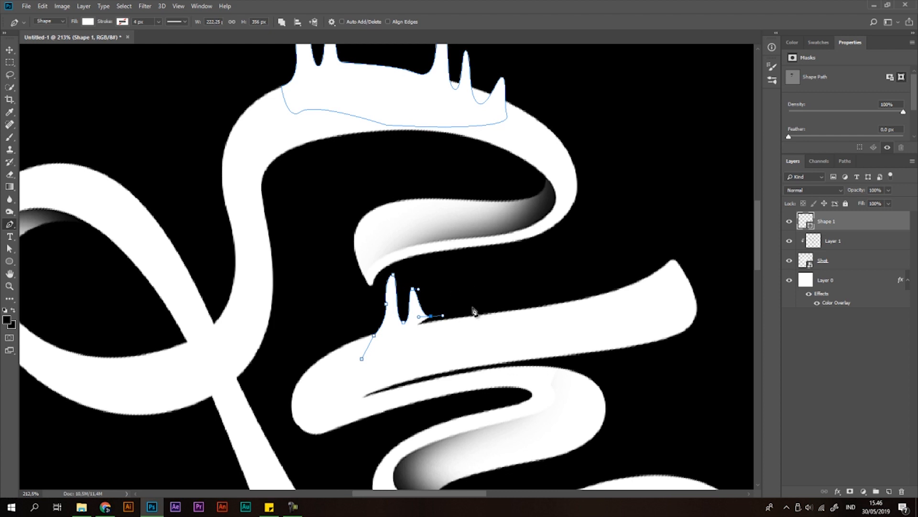
{"action": "left_click_drag", "start_coordinate": [514, 307], "coordinate": [574, 319]}
{"action": "left_click", "coordinate": [539, 333]}
{"action": "left_click", "coordinate": [434, 348]}
{"action": "left_click", "coordinate": [359, 359]}
{"action": "scroll", "coordinate": [469, 297], "scroll_direction": "down", "scroll_amount": 3}
{"action": "scroll", "coordinate": [437, 281], "scroll_direction": "up", "scroll_amount": 2}
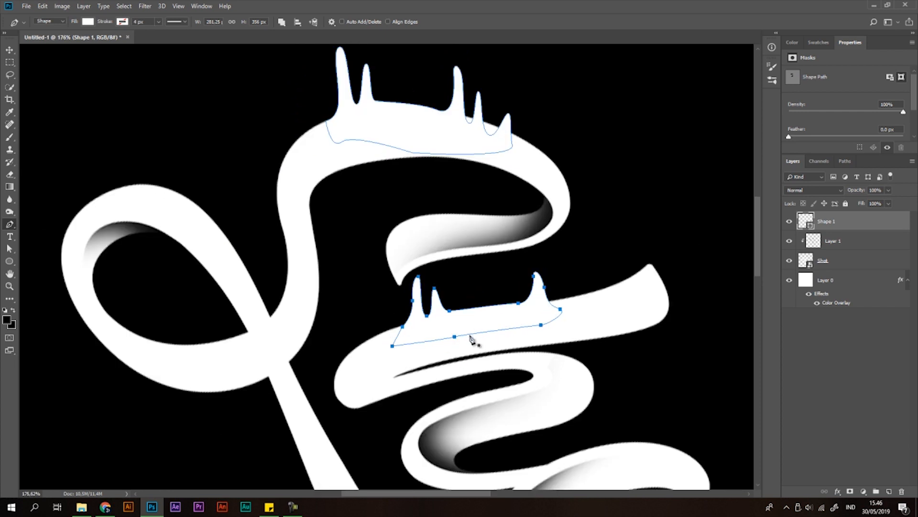
Draw a closed two-drip shape on the outer edge of the S's loop near the crossing, redoing its last lower anchor.
{"action": "scroll", "coordinate": [466, 327], "scroll_direction": "up", "scroll_amount": 2}
{"action": "left_click_drag", "start_coordinate": [367, 208], "coordinate": [383, 340]}
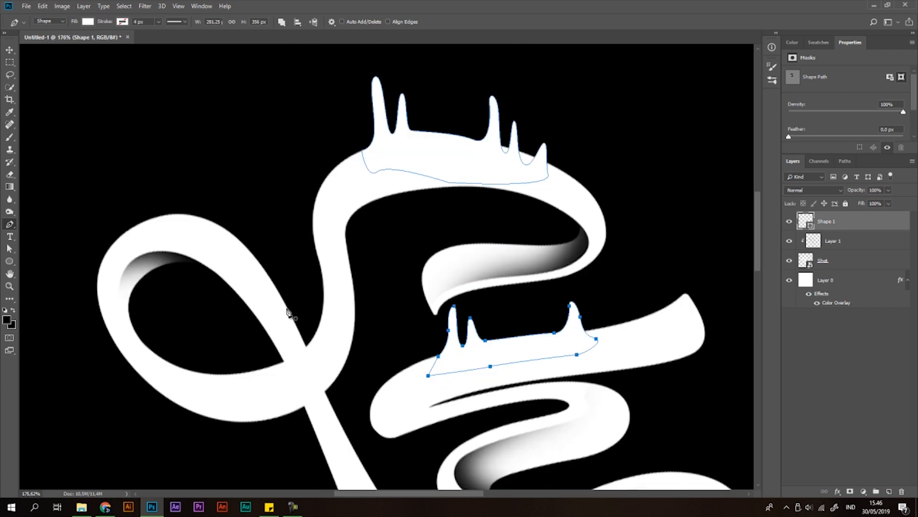
{"action": "left_click", "coordinate": [263, 302]}
{"action": "scroll", "coordinate": [269, 267], "scroll_direction": "up", "scroll_amount": 2}
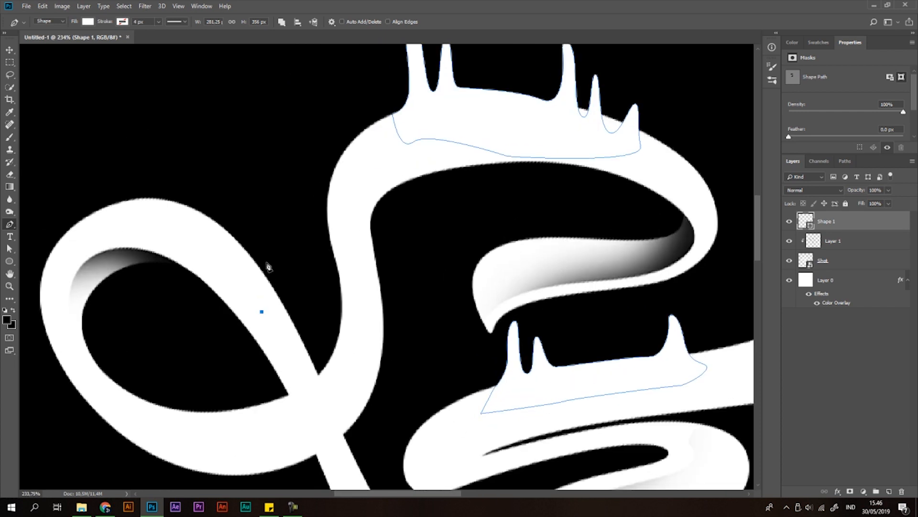
{"action": "left_click_drag", "start_coordinate": [279, 241], "coordinate": [280, 212]}
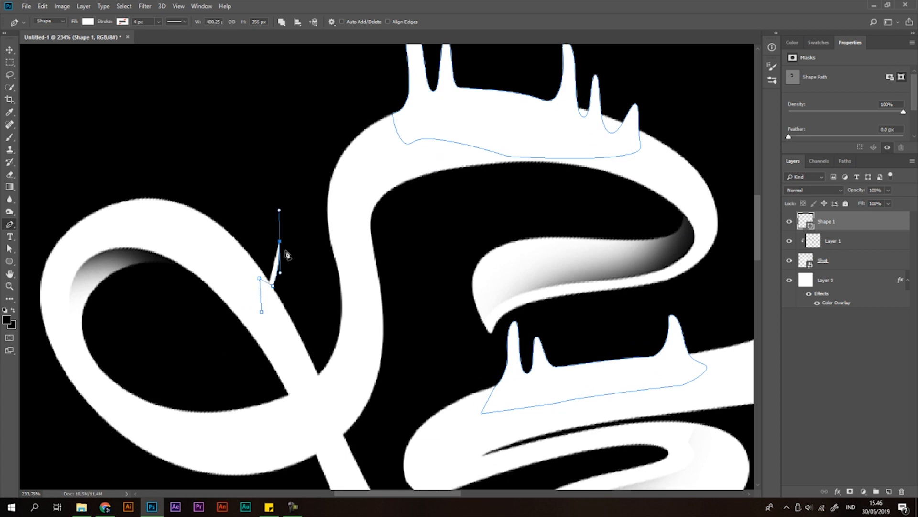
{"action": "left_click_drag", "start_coordinate": [289, 243], "coordinate": [289, 260]}
{"action": "left_click_drag", "start_coordinate": [294, 297], "coordinate": [299, 302]}
{"action": "left_click_drag", "start_coordinate": [305, 260], "coordinate": [307, 260]}
{"action": "left_click_drag", "start_coordinate": [307, 307], "coordinate": [306, 324]}
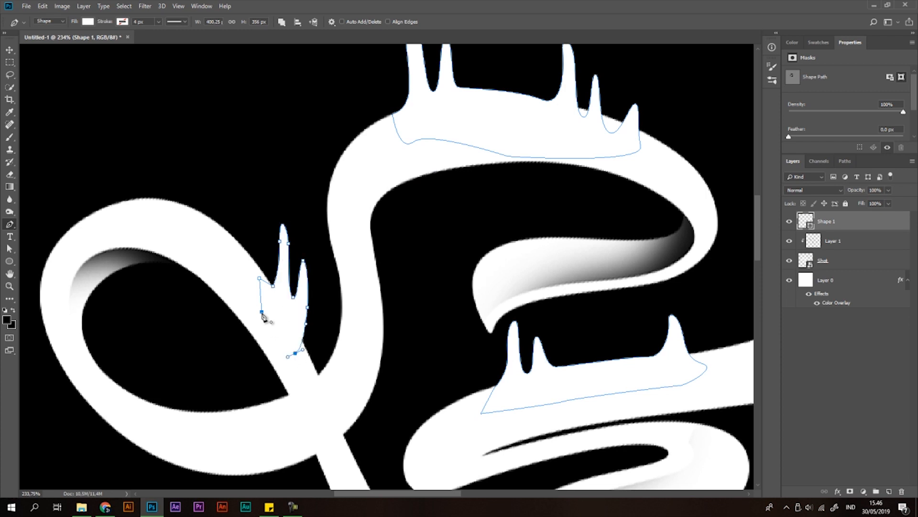
{"action": "key", "text": "ctrl+z"}
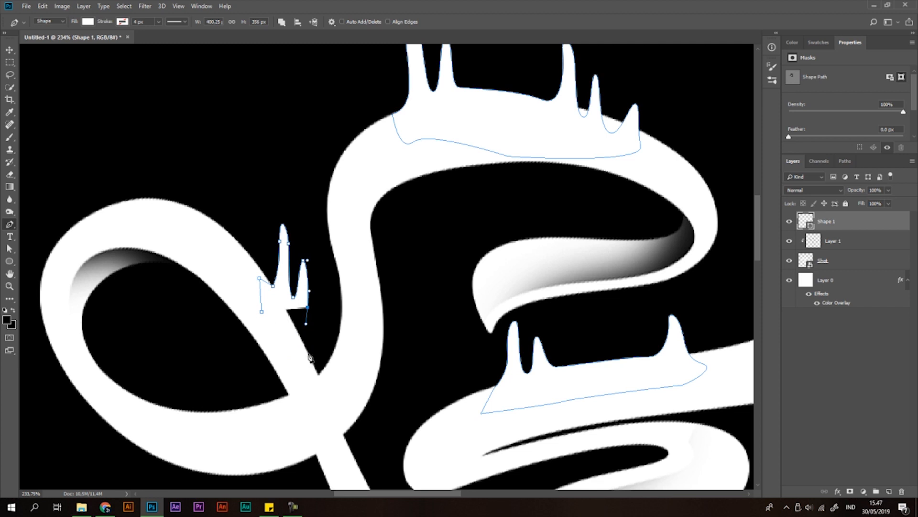
{"action": "left_click_drag", "start_coordinate": [311, 364], "coordinate": [287, 354]}
{"action": "left_click", "coordinate": [262, 311]}
Draw a closed three-drip shape along the upper edge of the rotated o.
{"action": "mouse_move", "coordinate": [516, 372]}
{"action": "left_mouse_down"}
{"action": "mouse_move", "coordinate": [505, 369]}
{"action": "mouse_move", "coordinate": [502, 378]}
{"action": "left_mouse_up"}
{"action": "left_click_drag", "start_coordinate": [568, 337], "coordinate": [506, 334]}
{"action": "left_click_drag", "start_coordinate": [400, 239], "coordinate": [218, 289]}
{"action": "left_click", "coordinate": [455, 345]}
{"action": "left_click_drag", "start_coordinate": [469, 329], "coordinate": [470, 316]}
{"action": "left_click_drag", "start_coordinate": [472, 291], "coordinate": [476, 294]}
{"action": "left_click_drag", "start_coordinate": [487, 332], "coordinate": [491, 346]}
{"action": "left_click_drag", "start_coordinate": [489, 256], "coordinate": [493, 259]}
{"action": "left_click_drag", "start_coordinate": [555, 389], "coordinate": [538, 385]}
{"action": "left_click", "coordinate": [492, 367]}
{"action": "left_click", "coordinate": [456, 346]}
{"action": "left_click_drag", "start_coordinate": [568, 309], "coordinate": [497, 308]}
Choose Combine Shapes again and add a drip shape on the upper edge of the S's long swash.
{"action": "left_click", "coordinate": [282, 22]}
{"action": "left_click", "coordinate": [306, 43]}
{"action": "left_click_drag", "start_coordinate": [290, 310], "coordinate": [354, 309]}
{"action": "left_click", "coordinate": [293, 298]}
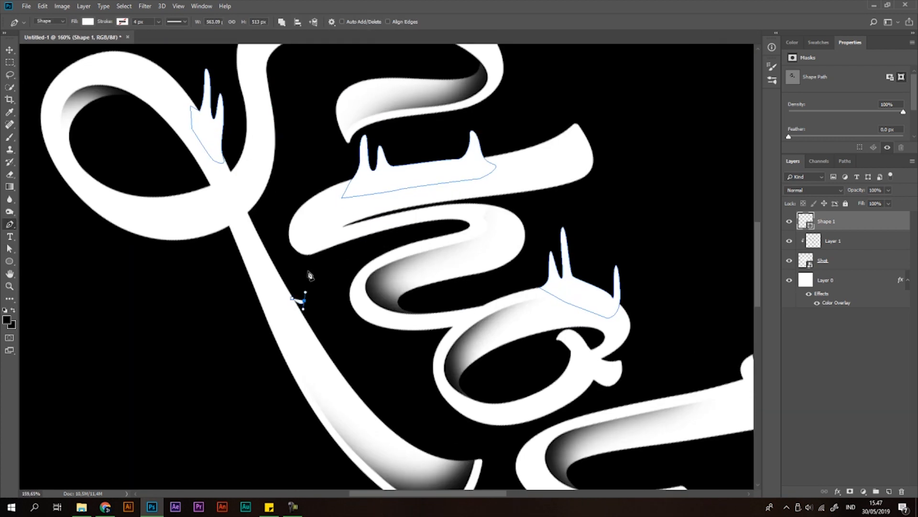
{"action": "left_click_drag", "start_coordinate": [441, 364], "coordinate": [232, 273]}
Add a drip shape rising from the lower inner edge of the o's opening.
{"action": "left_click", "coordinate": [287, 314]}
{"action": "left_click_drag", "start_coordinate": [296, 263], "coordinate": [345, 264]}
{"action": "left_click_drag", "start_coordinate": [562, 330], "coordinate": [458, 330]}
Add a drip shape on the upper edge of the t's stem.
{"action": "left_click", "coordinate": [343, 308]}
{"action": "left_click_drag", "start_coordinate": [358, 253], "coordinate": [362, 255]}
{"action": "mouse_move", "coordinate": [469, 260]}
{"action": "left_mouse_down"}
{"action": "mouse_move", "coordinate": [470, 247]}
{"action": "mouse_move", "coordinate": [482, 318]}
{"action": "left_mouse_up"}
Add a single-drip shape at the t's top end and another on the t's lower curve.
{"action": "left_click", "coordinate": [471, 224]}
{"action": "left_click", "coordinate": [486, 273]}
{"action": "left_click", "coordinate": [462, 279]}
{"action": "left_click", "coordinate": [304, 403]}
{"action": "left_click", "coordinate": [315, 365]}
{"action": "left_click", "coordinate": [341, 400]}
Check the whole dripping lettering with the path outlines hidden, and add a new empty layer above Shape 1.
{"action": "scroll", "coordinate": [515, 374], "scroll_direction": "down", "scroll_amount": 8}
{"action": "left_click", "coordinate": [873, 246]}
{"action": "scroll", "coordinate": [468, 311], "scroll_direction": "down", "scroll_amount": 5}
{"action": "scroll", "coordinate": [389, 137], "scroll_direction": "up", "scroll_amount": 5}
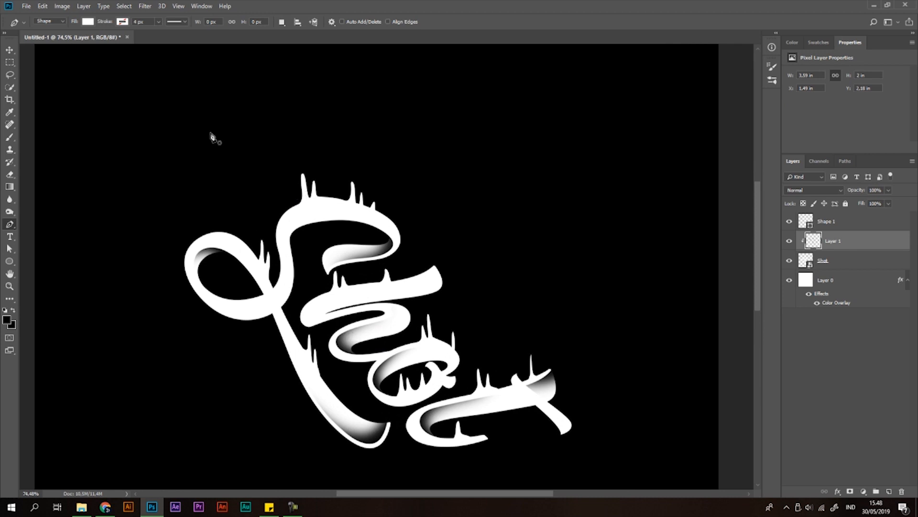
{"action": "left_click", "coordinate": [842, 216]}
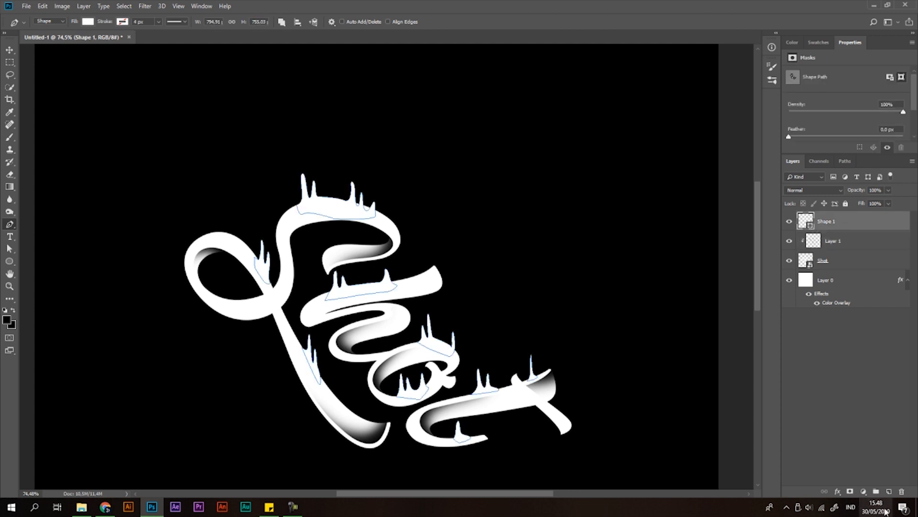
{"action": "left_click", "coordinate": [889, 491]}
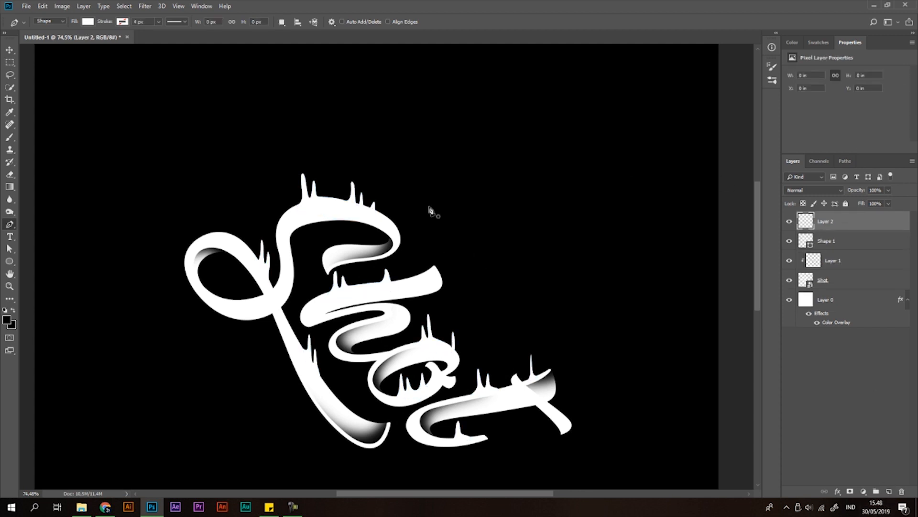
Draw a black-filled cutout with two downward drips between the two drip groups on the S's top edge.
{"action": "left_click", "coordinate": [88, 22]}
{"action": "left_click", "coordinate": [47, 71]}
{"action": "scroll", "coordinate": [328, 205], "scroll_direction": "up", "scroll_amount": 3}
{"action": "scroll", "coordinate": [376, 230], "scroll_direction": "up", "scroll_amount": 2}
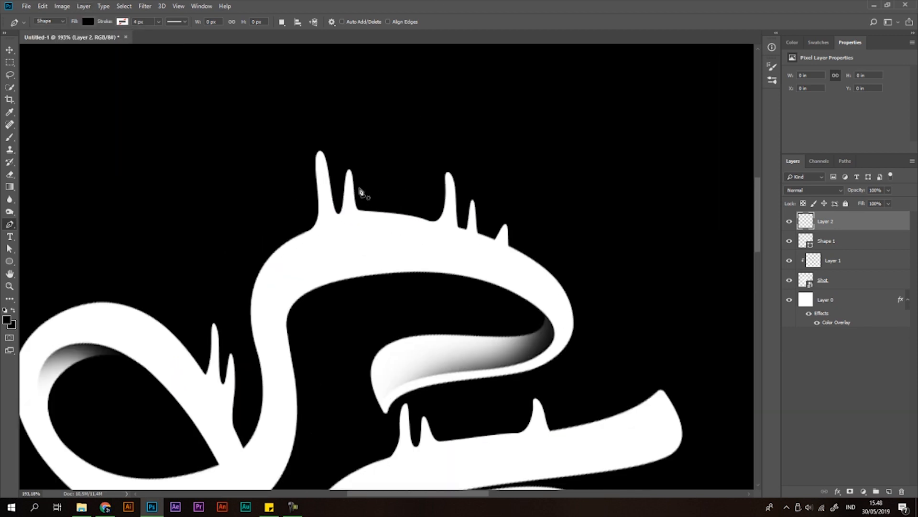
{"action": "left_click", "coordinate": [350, 172]}
{"action": "scroll", "coordinate": [367, 200], "scroll_direction": "up", "scroll_amount": 1}
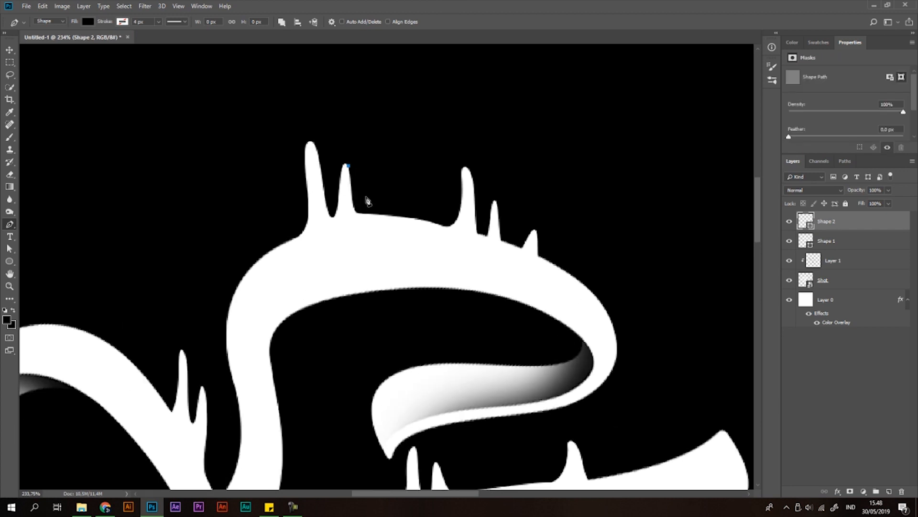
{"action": "left_click_drag", "start_coordinate": [353, 195], "coordinate": [373, 216]}
{"action": "key", "text": "ctrl+z"}
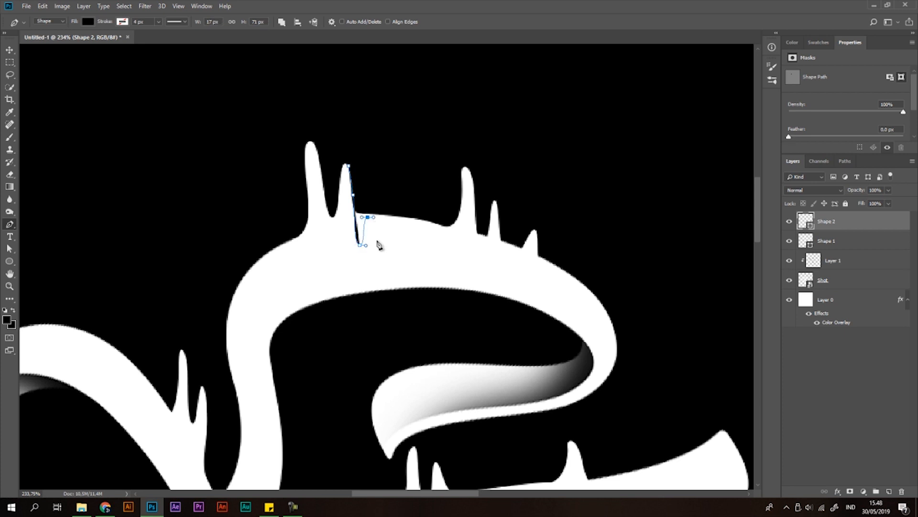
{"action": "left_click_drag", "start_coordinate": [382, 254], "coordinate": [393, 221]}
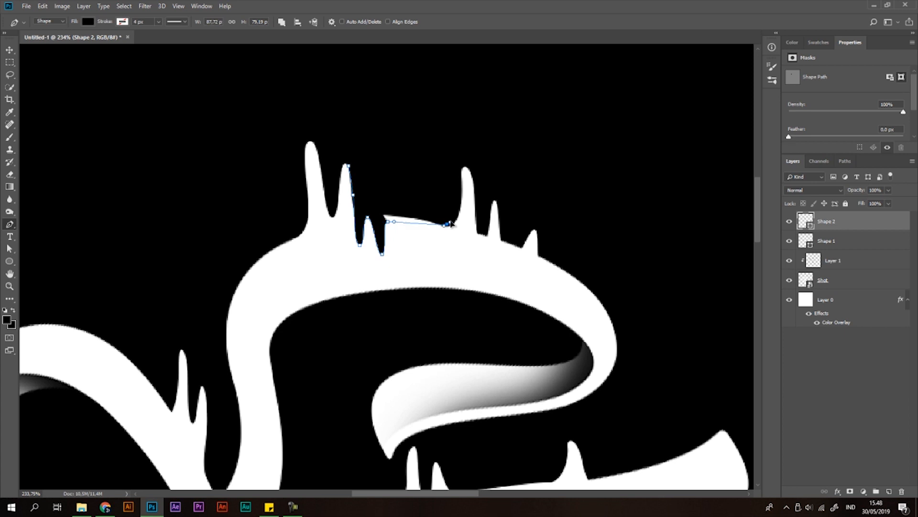
{"action": "left_click_drag", "start_coordinate": [456, 222], "coordinate": [458, 206]}
{"action": "left_click", "coordinate": [406, 145]}
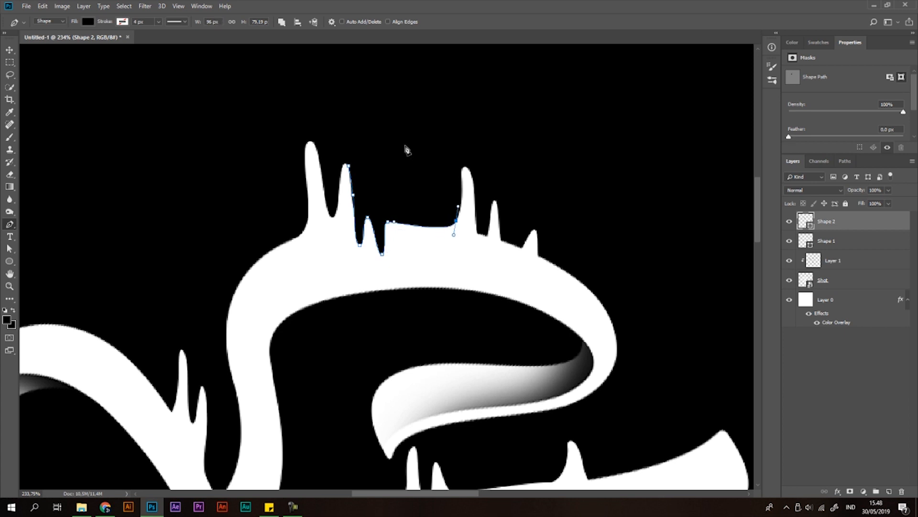
{"action": "left_click", "coordinate": [351, 168]}
{"action": "key", "text": "ctrl+0"}
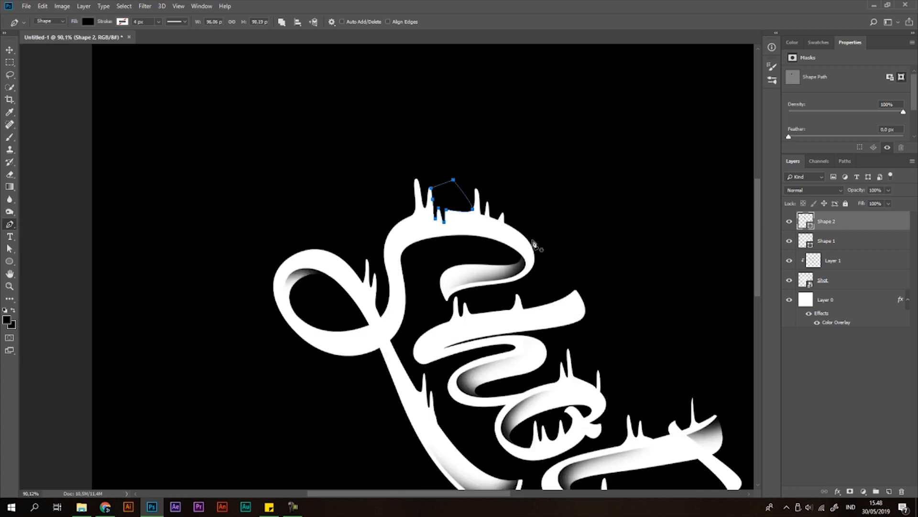
Add a black single-drip cutout to the Shape 2 layer, beside the smallest drip at the end of the S's top edge.
{"action": "scroll", "coordinate": [496, 188], "scroll_direction": "up", "scroll_amount": 5}
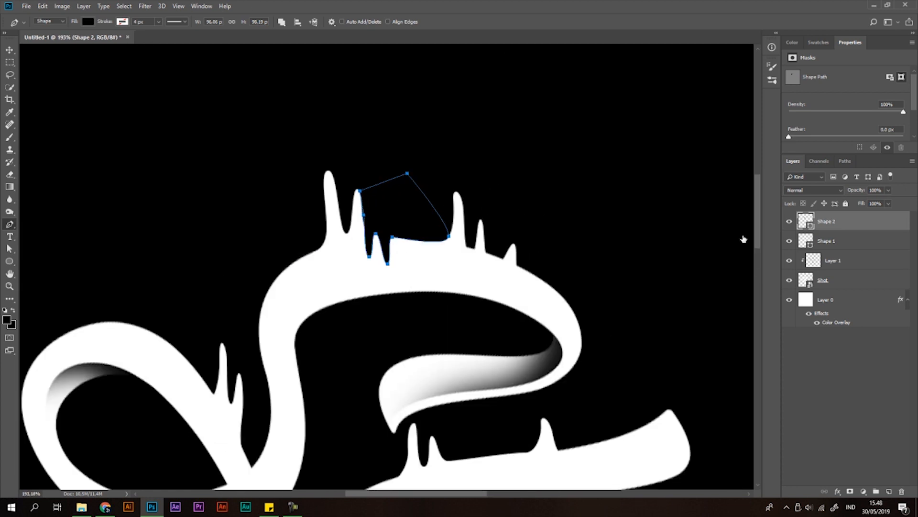
{"action": "left_click", "coordinate": [873, 246]}
{"action": "left_click", "coordinate": [871, 223]}
{"action": "left_click", "coordinate": [283, 22]}
{"action": "left_click", "coordinate": [302, 48]}
{"action": "scroll", "coordinate": [511, 262], "scroll_direction": "up", "scroll_amount": 2}
{"action": "left_click", "coordinate": [486, 231]}
{"action": "left_click_drag", "start_coordinate": [493, 269], "coordinate": [502, 296]}
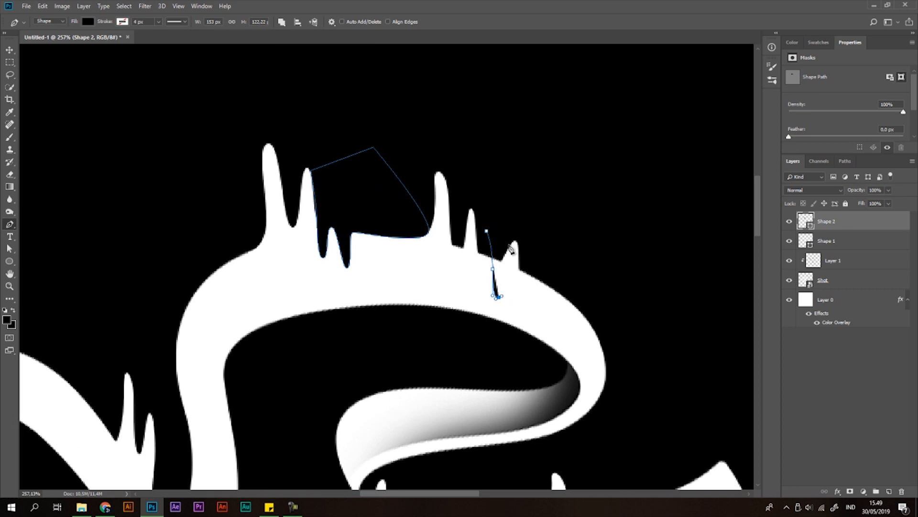
{"action": "left_click_drag", "start_coordinate": [510, 245], "coordinate": [519, 239]}
{"action": "left_click", "coordinate": [487, 231]}
Add a black two-drip cutout beside the drips on the S's loop.
{"action": "left_click_drag", "start_coordinate": [239, 282], "coordinate": [458, 109]}
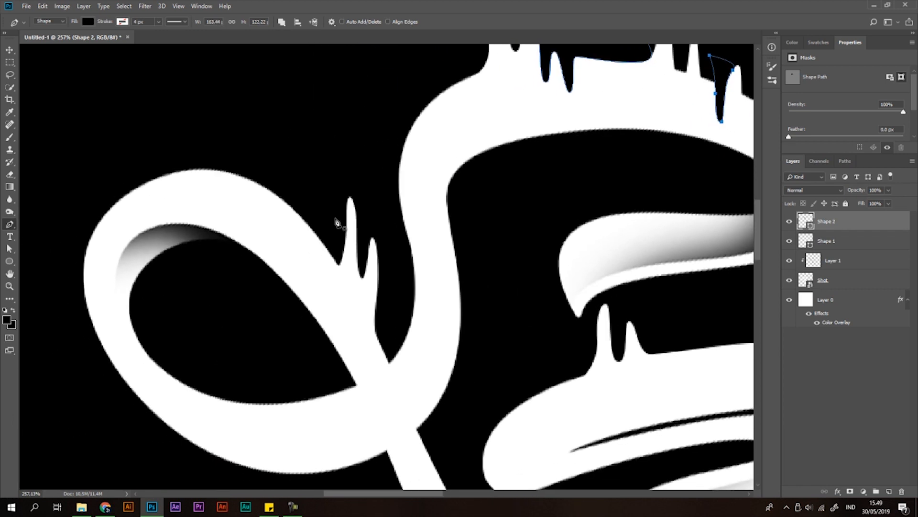
{"action": "left_click", "coordinate": [346, 226]}
{"action": "left_click", "coordinate": [340, 282]}
{"action": "left_click", "coordinate": [328, 259]}
{"action": "left_click_drag", "start_coordinate": [314, 261], "coordinate": [311, 228]}
{"action": "left_click_drag", "start_coordinate": [310, 196], "coordinate": [319, 192]}
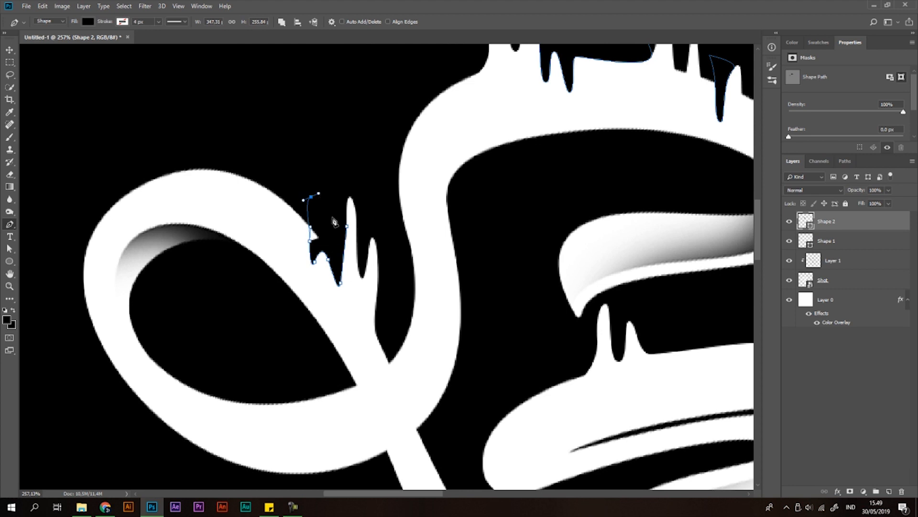
{"action": "left_click", "coordinate": [347, 226]}
Add a black two-drip cutout on the S's long stroke, just above its existing drips.
{"action": "left_click_drag", "start_coordinate": [404, 301], "coordinate": [381, 148]}
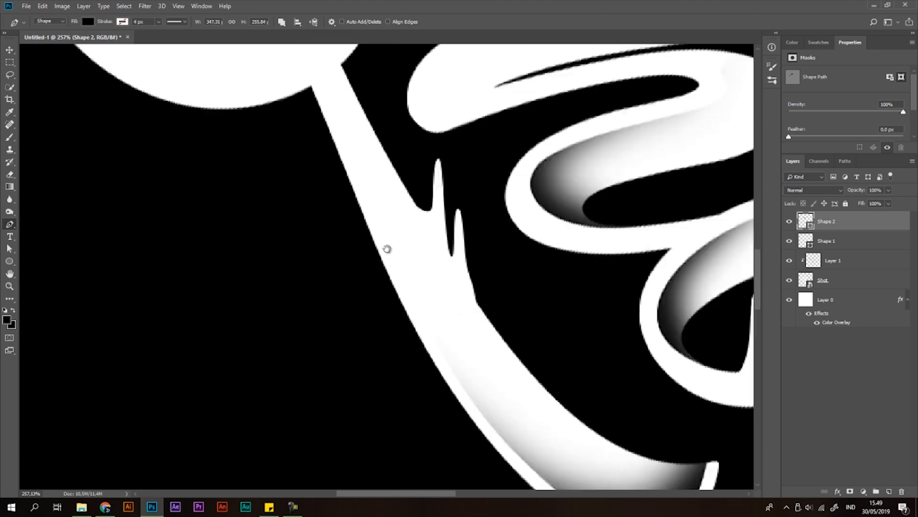
{"action": "left_click", "coordinate": [388, 154]}
{"action": "left_click_drag", "start_coordinate": [394, 195], "coordinate": [403, 216]}
{"action": "left_click_drag", "start_coordinate": [403, 199], "coordinate": [404, 193]}
{"action": "left_click_drag", "start_coordinate": [420, 209], "coordinate": [415, 269]}
{"action": "left_click_drag", "start_coordinate": [418, 223], "coordinate": [417, 250]}
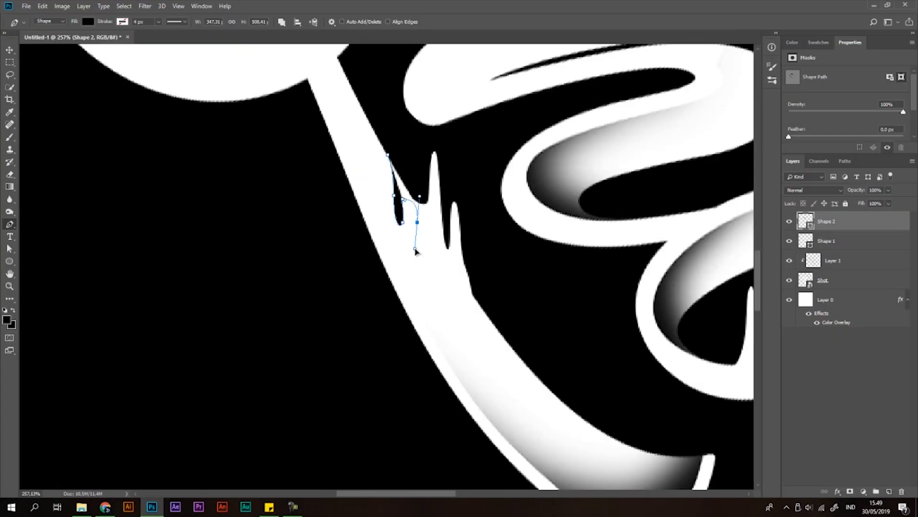
{"action": "left_click", "coordinate": [425, 254]}
{"action": "left_click_drag", "start_coordinate": [430, 176], "coordinate": [429, 151]}
{"action": "left_click", "coordinate": [387, 154]}
Add black drip cutouts beside the remaining drips on the S's long stroke, the o and the t.
{"action": "left_click_drag", "start_coordinate": [468, 243], "coordinate": [338, 121]}
{"action": "left_click", "coordinate": [378, 248]}
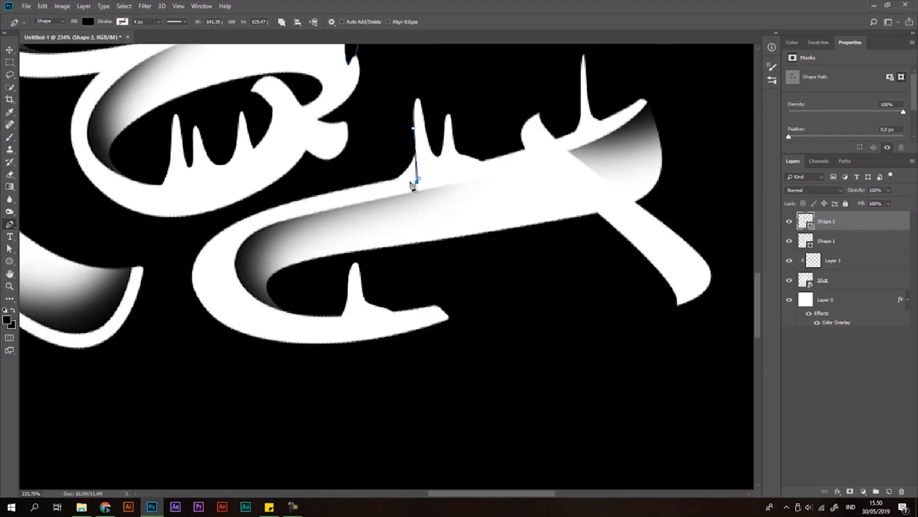
{"action": "left_click", "coordinate": [345, 321]}
{"action": "scroll", "coordinate": [434, 277], "scroll_direction": "down", "scroll_amount": 4}
{"action": "scroll", "coordinate": [494, 224], "scroll_direction": "down", "scroll_amount": 4}
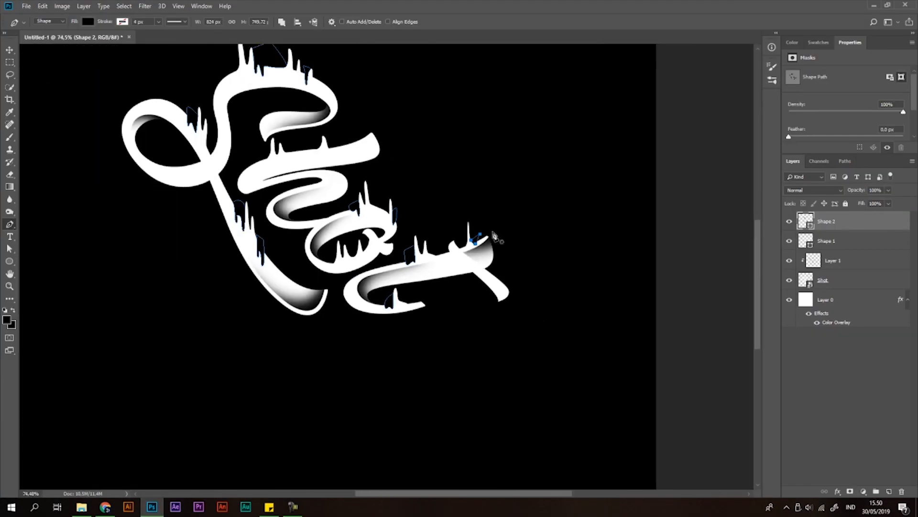
Check the black cutouts across the whole lettering with the path outlines hidden.
{"action": "left_click", "coordinate": [863, 280]}
{"action": "scroll", "coordinate": [382, 288], "scroll_direction": "down", "scroll_amount": 2}
{"action": "scroll", "coordinate": [402, 239], "scroll_direction": "up", "scroll_amount": 2}
{"action": "scroll", "coordinate": [395, 216], "scroll_direction": "up", "scroll_amount": 2}
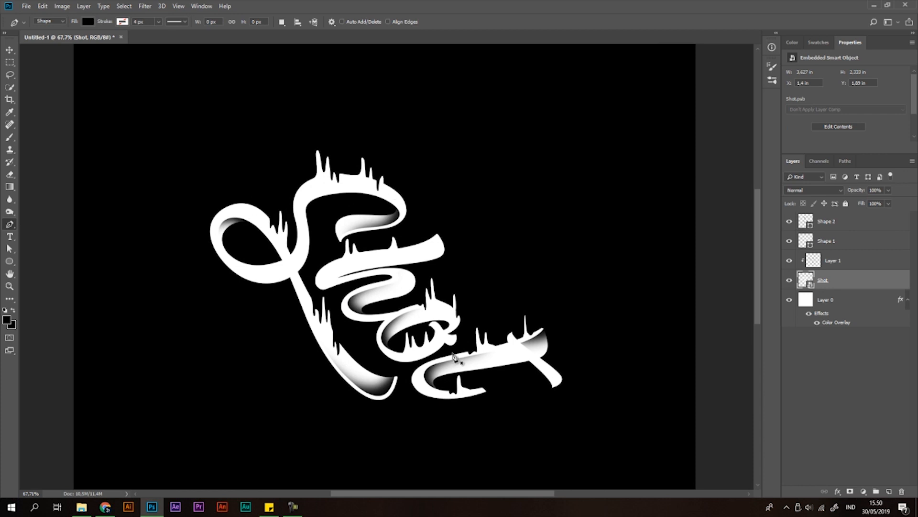
{"action": "scroll", "coordinate": [478, 259], "scroll_direction": "down", "scroll_amount": 3}
{"action": "scroll", "coordinate": [478, 258], "scroll_direction": "up", "scroll_amount": 4}
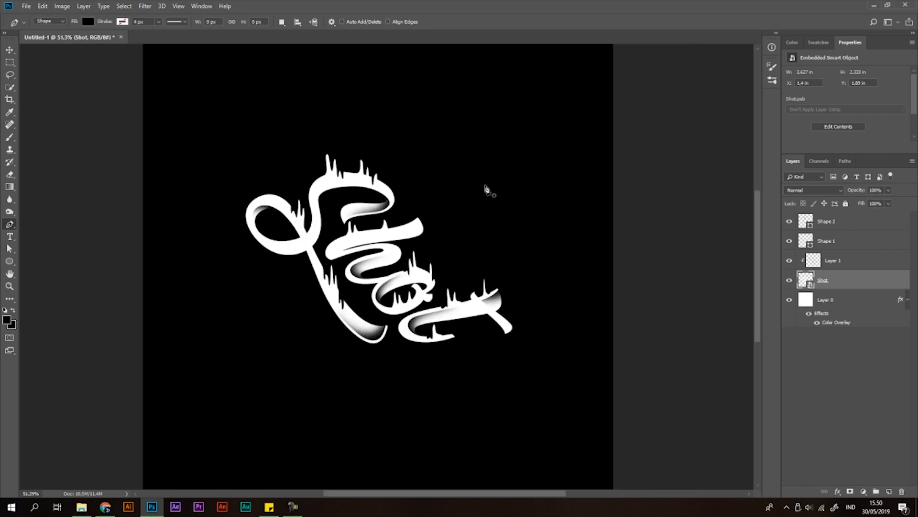
{"action": "scroll", "coordinate": [393, 235], "scroll_direction": "down", "scroll_amount": 1}
{"action": "scroll", "coordinate": [391, 235], "scroll_direction": "down", "scroll_amount": 1}
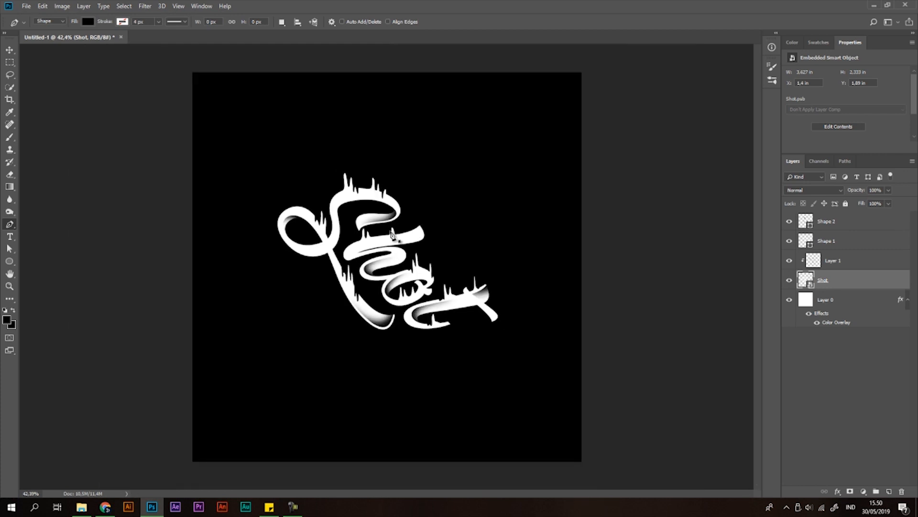
Delete the black cutout just below the drips on the S's long stroke and hide the path outlines.
{"action": "scroll", "coordinate": [383, 268], "scroll_direction": "up", "scroll_amount": 5}
{"action": "key", "text": "a"}
{"action": "left_click", "coordinate": [853, 221]}
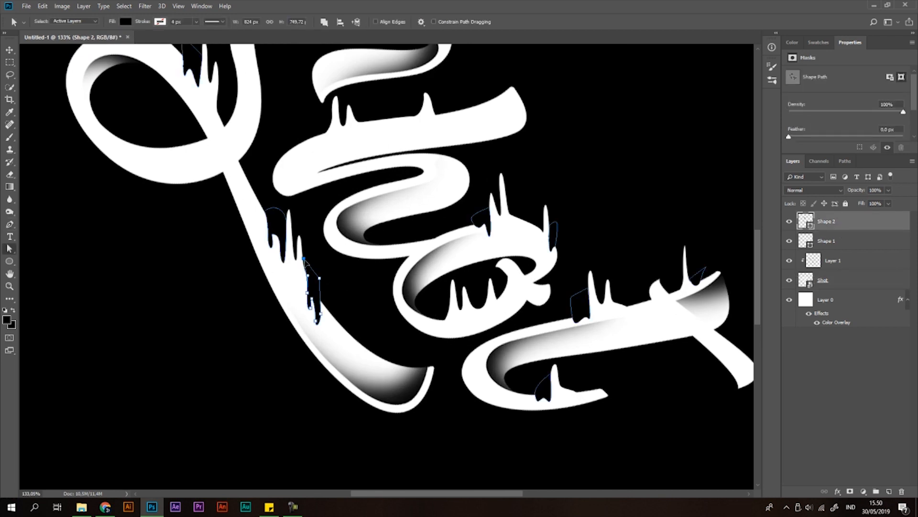
{"action": "scroll", "coordinate": [636, 303], "scroll_direction": "down", "scroll_amount": 5}
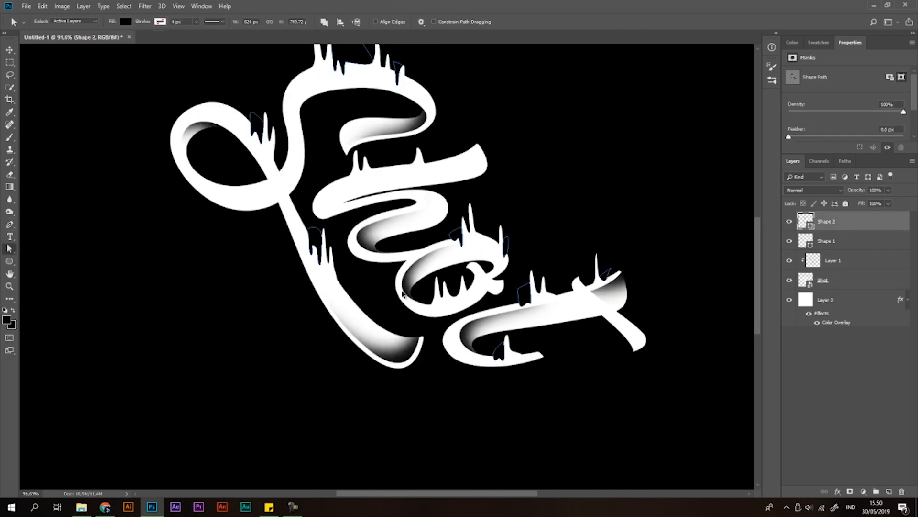
{"action": "left_click", "coordinate": [846, 266]}
{"action": "scroll", "coordinate": [462, 265], "scroll_direction": "down", "scroll_amount": 2}
{"action": "scroll", "coordinate": [435, 179], "scroll_direction": "up", "scroll_amount": 3}
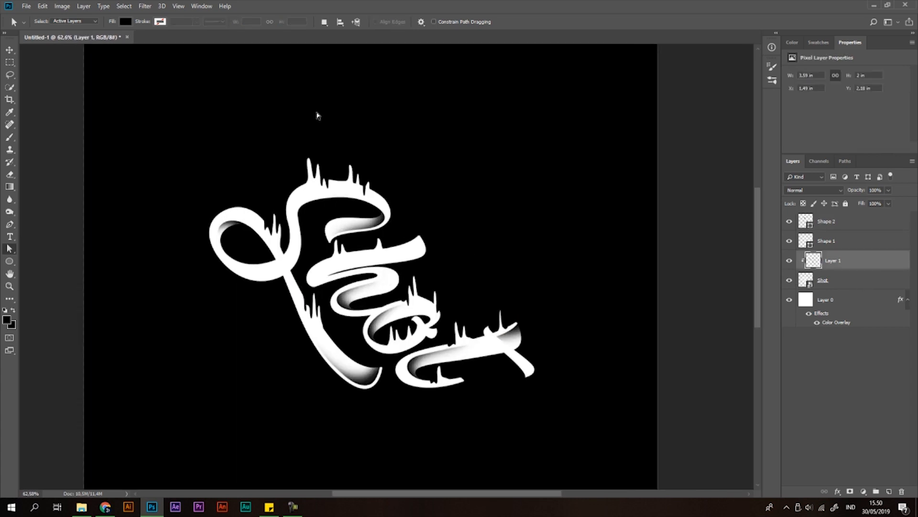
{"action": "left_click", "coordinate": [857, 282], "text": "shift"}
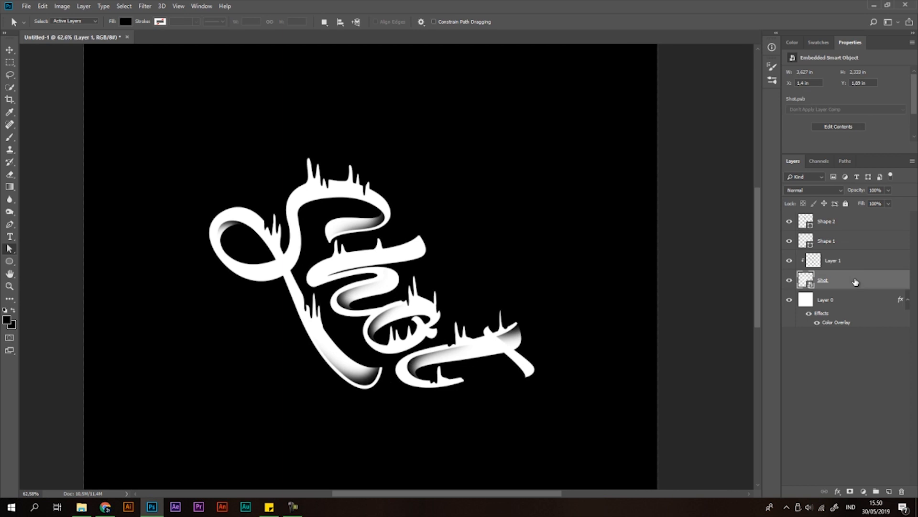
{"action": "left_click", "coordinate": [858, 228], "text": "shift"}
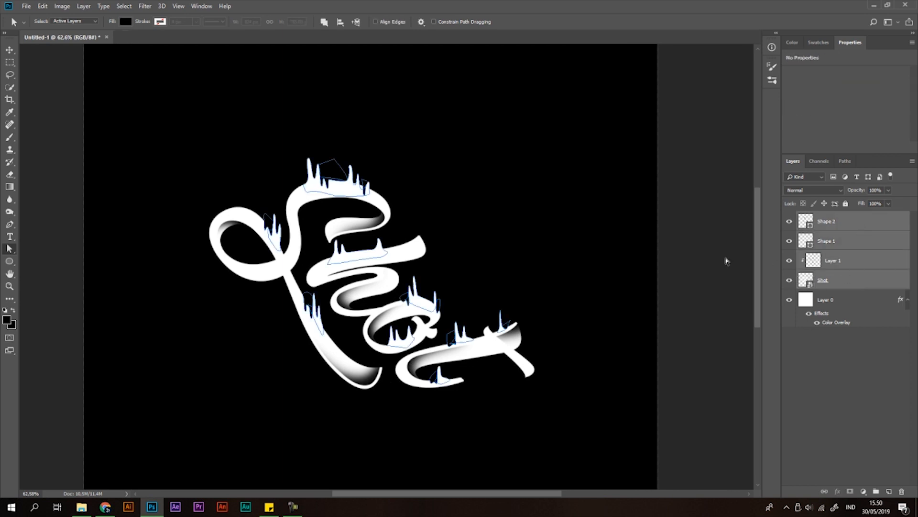
{"action": "key", "text": "ctrl+t"}
{"action": "left_click_drag", "start_coordinate": [543, 146], "coordinate": [458, 109]}
{"action": "key", "text": "ctrl+z"}
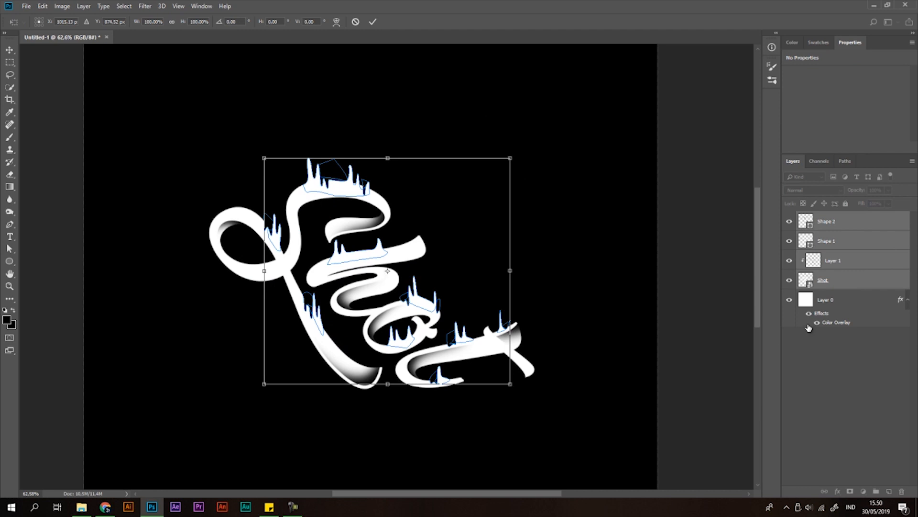
{"action": "key", "text": "a"}
{"action": "left_click", "coordinate": [790, 281]}
{"action": "left_click", "coordinate": [793, 282]}
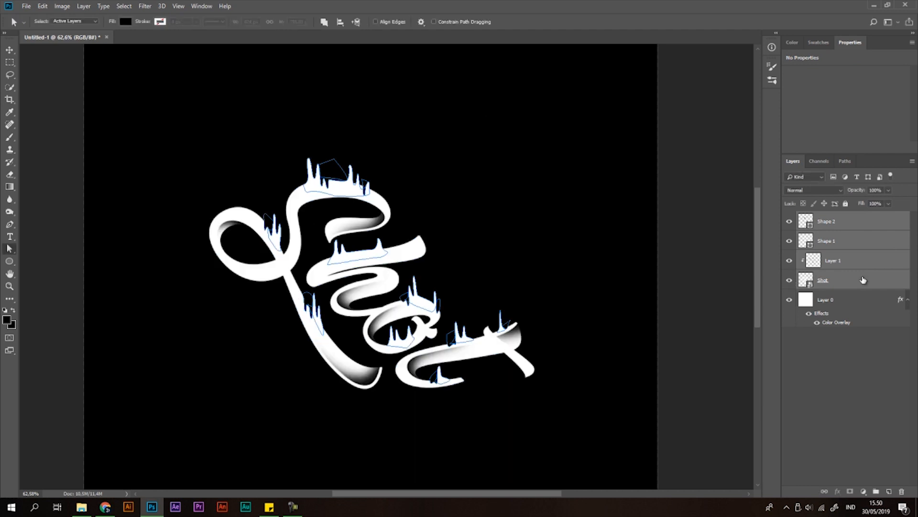
Rotate the Shot, Layer 1, Shape 1 and Shape 2 layers together by -41.67° so the word reads horizontally.
{"action": "key", "text": "v"}
{"action": "left_click", "coordinate": [860, 322]}
{"action": "left_click", "coordinate": [854, 282]}
{"action": "left_click", "coordinate": [854, 224], "text": "shift"}
{"action": "key", "text": "ctrl+t"}
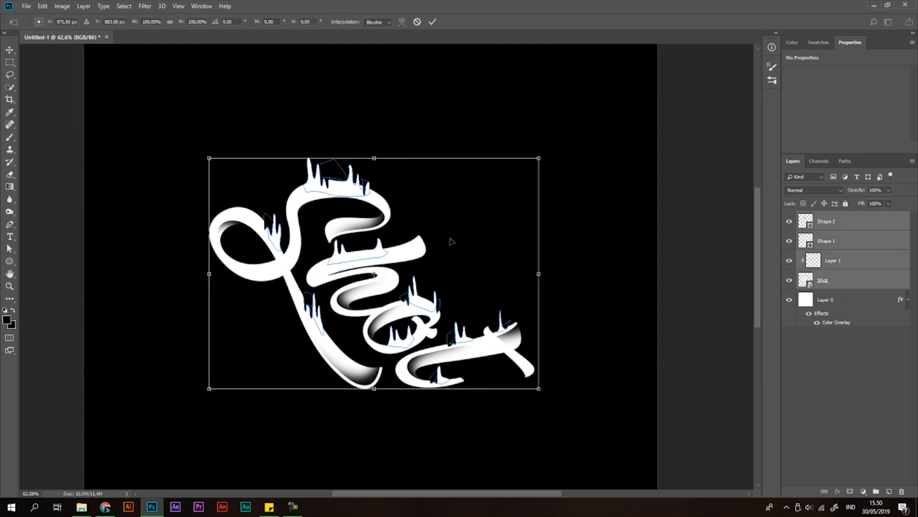
{"action": "left_click_drag", "start_coordinate": [558, 153], "coordinate": [419, 118]}
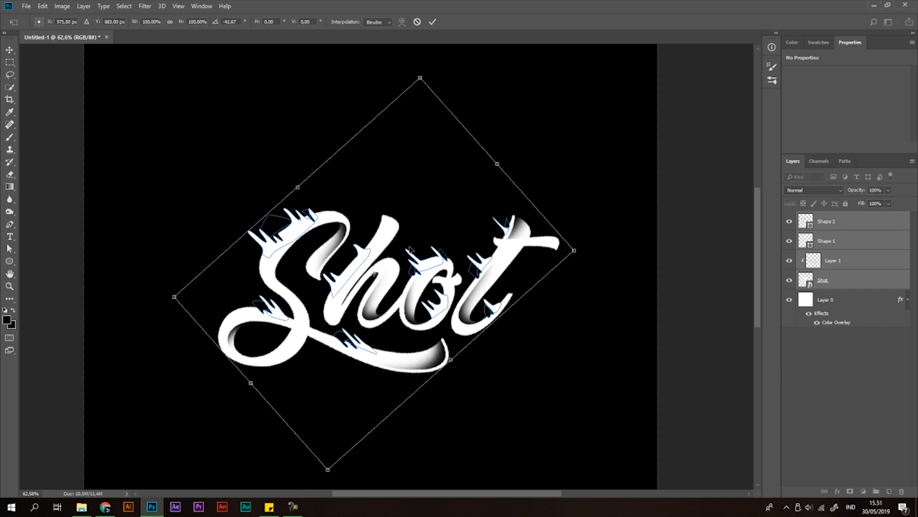
{"action": "key", "text": "Return"}
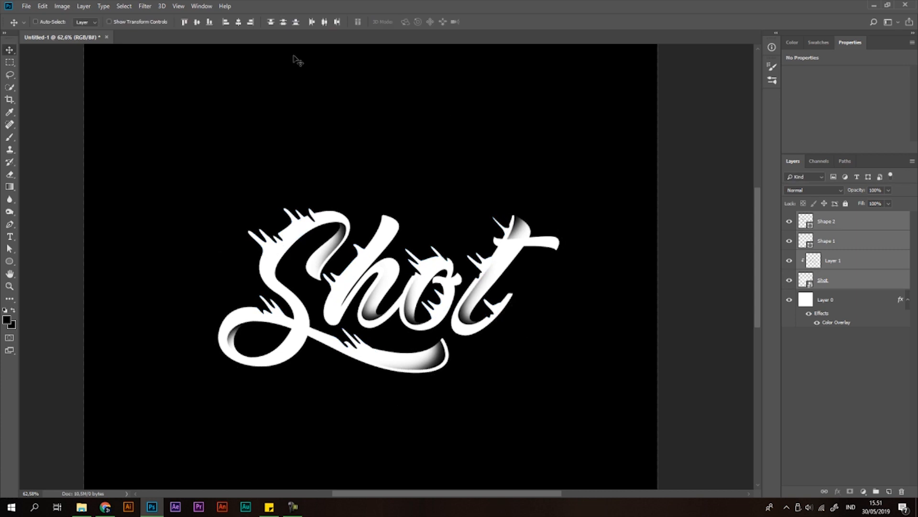
Show the rulers and place a horizontal guide just below the baseline of the letters h, o and t.
{"action": "left_click", "coordinate": [160, 7]}
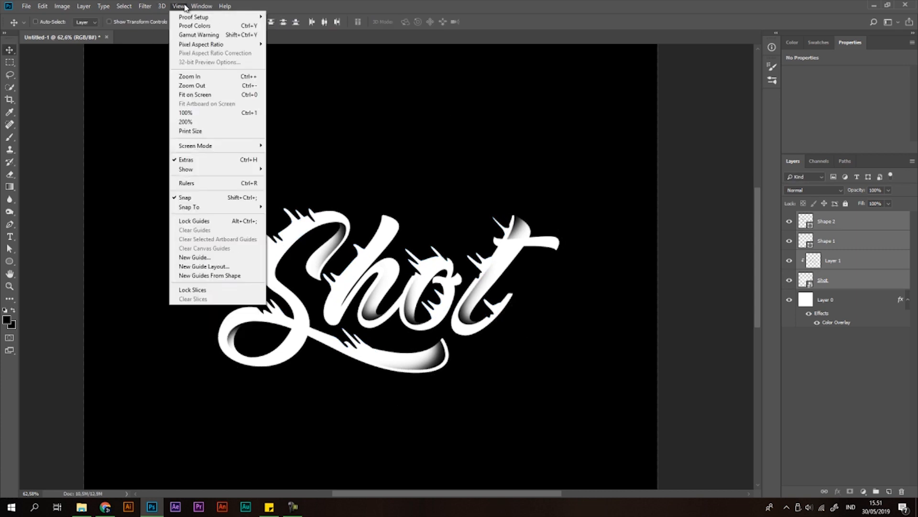
{"action": "left_click", "coordinate": [252, 184]}
{"action": "left_click_drag", "start_coordinate": [307, 49], "coordinate": [410, 340]}
Rotate the lettering layers a further -4.12° to align with the guide and move them about 0.037 in to the right.
{"action": "scroll", "coordinate": [526, 339], "scroll_direction": "up", "scroll_amount": 3}
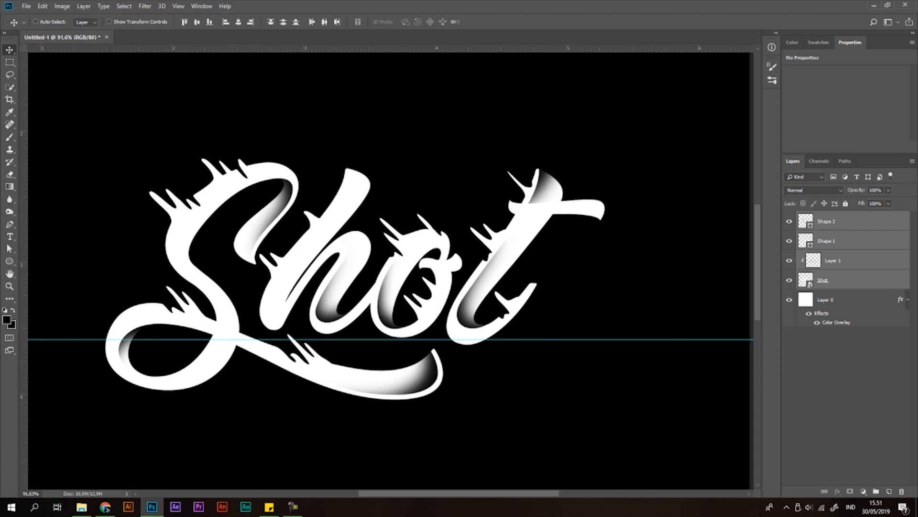
{"action": "key", "text": "ctrl+t"}
{"action": "left_click_drag", "start_coordinate": [636, 127], "coordinate": [624, 108]}
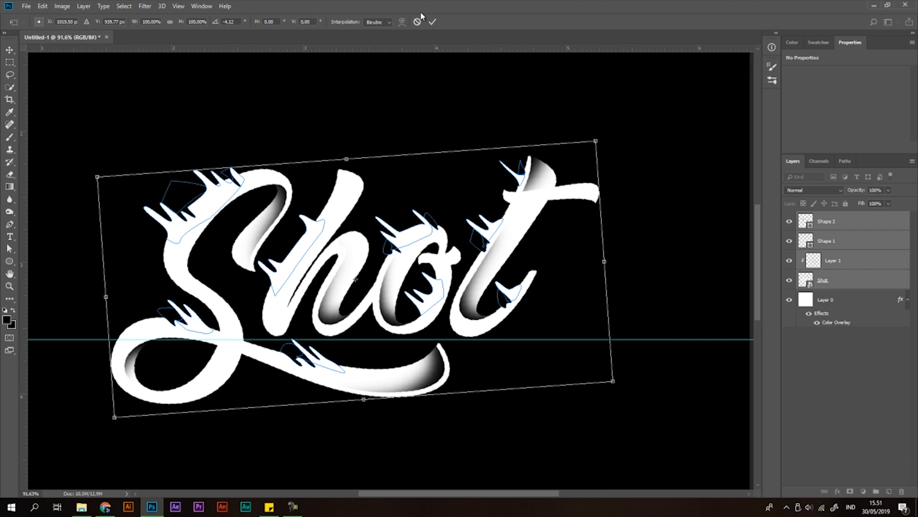
{"action": "left_click", "coordinate": [432, 22]}
{"action": "mouse_move", "coordinate": [425, 277]}
{"action": "left_mouse_down"}
{"action": "mouse_move", "coordinate": [419, 283]}
{"action": "mouse_move", "coordinate": [430, 277]}
{"action": "left_mouse_up"}
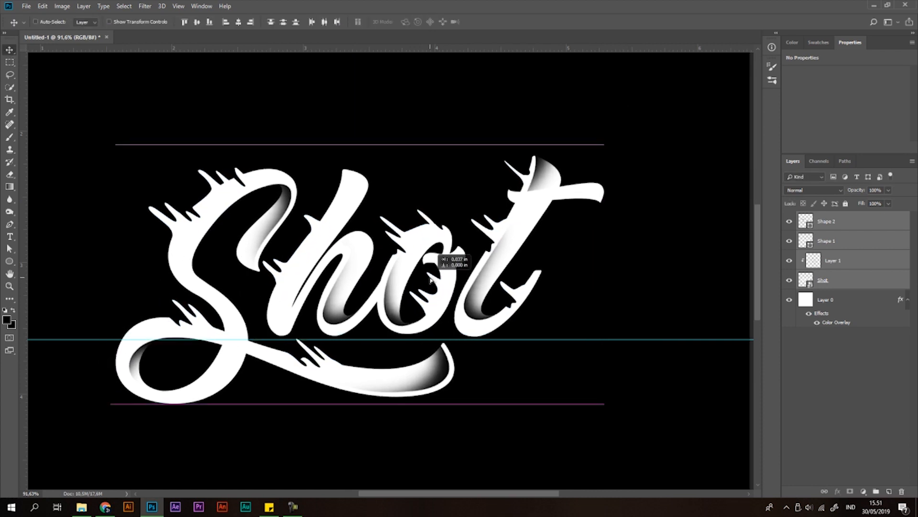
Remove the horizontal guide and check the finished lettering on the whole canvas.
{"action": "scroll", "coordinate": [421, 320], "scroll_direction": "down", "scroll_amount": 5}
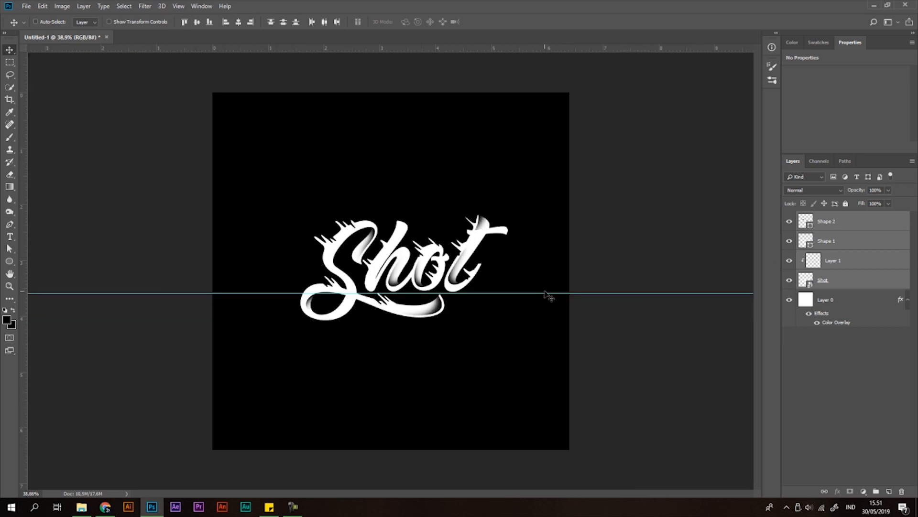
{"action": "left_click_drag", "start_coordinate": [545, 293], "coordinate": [435, 48]}
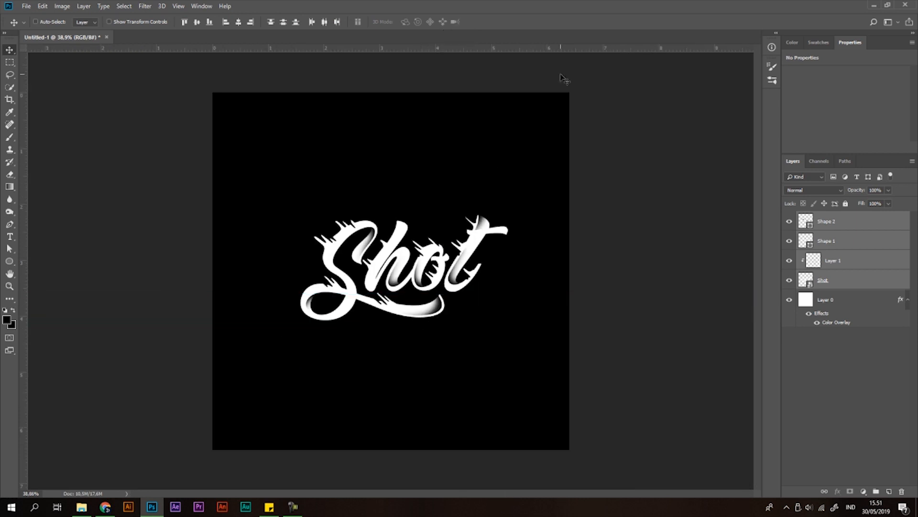
{"action": "scroll", "coordinate": [519, 353], "scroll_direction": "down", "scroll_amount": 2}
{"action": "scroll", "coordinate": [519, 353], "scroll_direction": "down", "scroll_amount": 3}
{"action": "scroll", "coordinate": [463, 266], "scroll_direction": "up", "scroll_amount": 6}
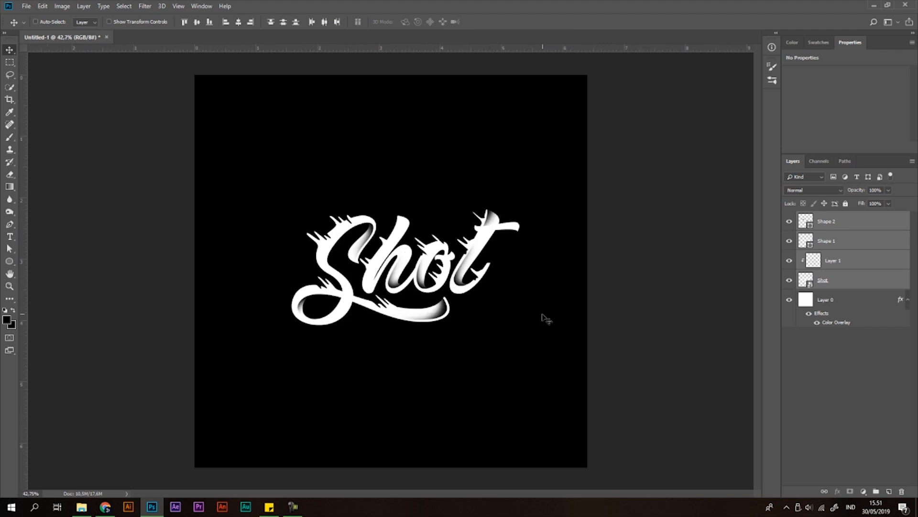
{"action": "scroll", "coordinate": [433, 335], "scroll_direction": "down", "scroll_amount": 1}
{"action": "scroll", "coordinate": [476, 303], "scroll_direction": "up", "scroll_amount": 3}
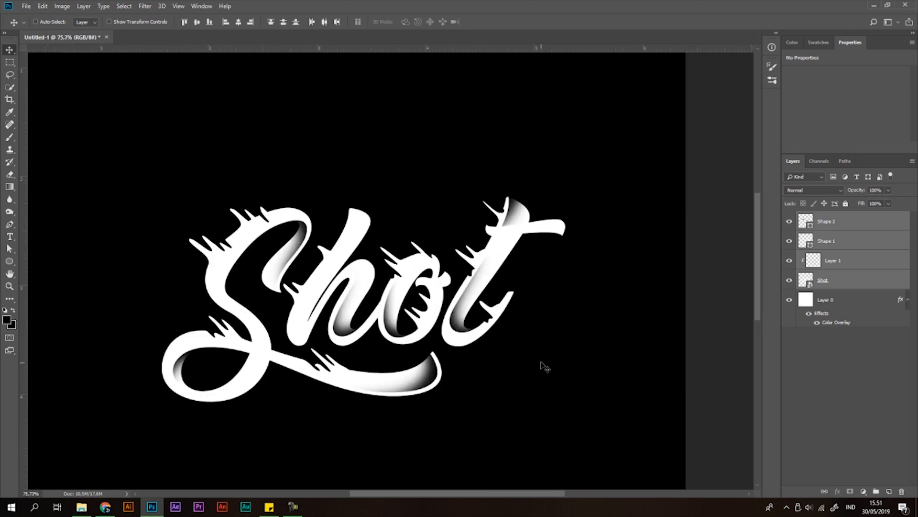
Select Layer 0 to deselect the lettering layers, and examine the Shot lettering up close and on the full canvas.
{"action": "scroll", "coordinate": [461, 306], "scroll_direction": "down", "scroll_amount": 2}
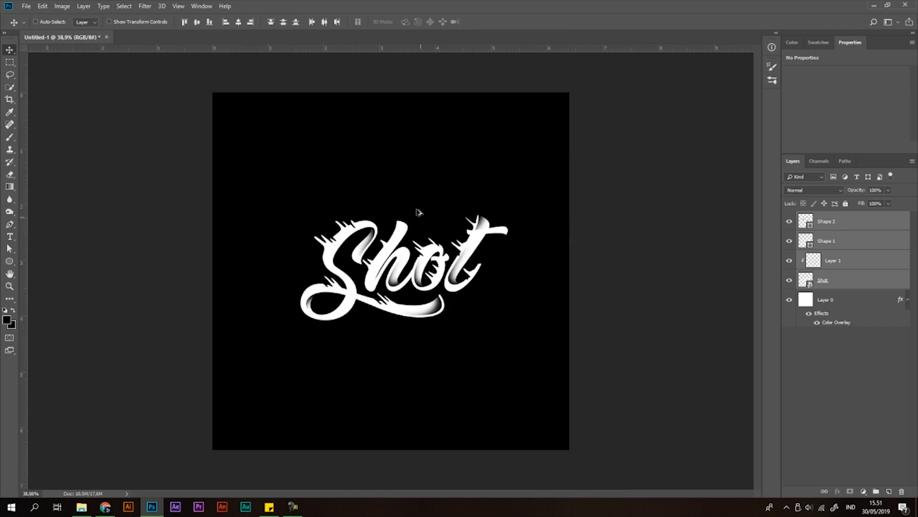
{"action": "scroll", "coordinate": [475, 150], "scroll_direction": "up", "scroll_amount": 2}
{"action": "scroll", "coordinate": [577, 274], "scroll_direction": "down", "scroll_amount": 1}
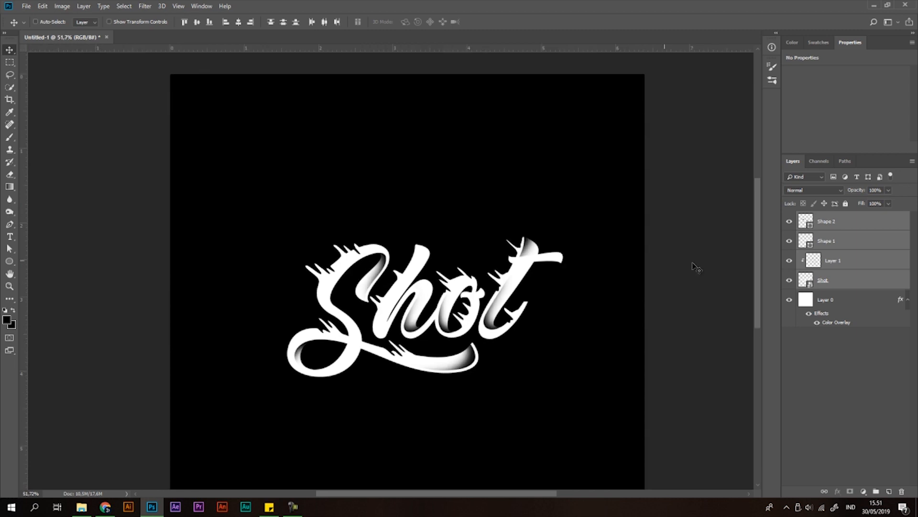
{"action": "left_click", "coordinate": [870, 309]}
{"action": "scroll", "coordinate": [699, 313], "scroll_direction": "down", "scroll_amount": 1}
{"action": "scroll", "coordinate": [448, 236], "scroll_direction": "up", "scroll_amount": 1}
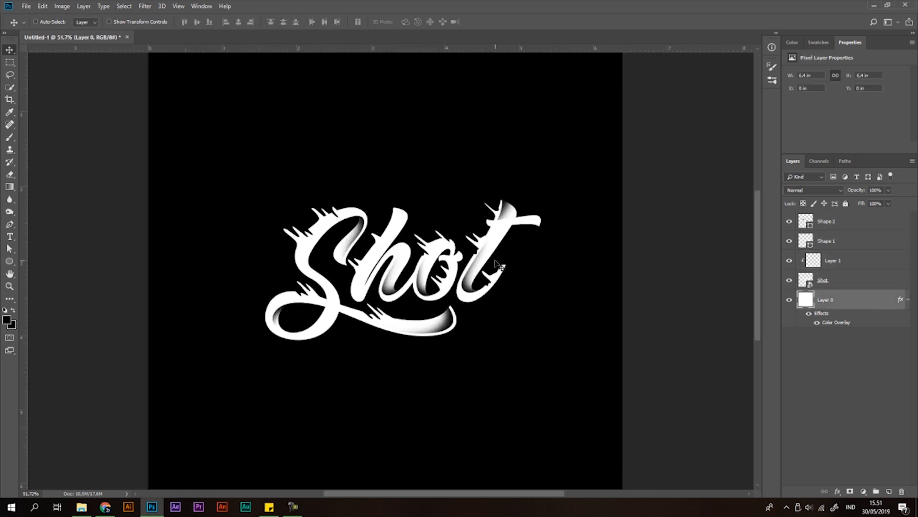
{"action": "scroll", "coordinate": [498, 265], "scroll_direction": "down", "scroll_amount": 1}
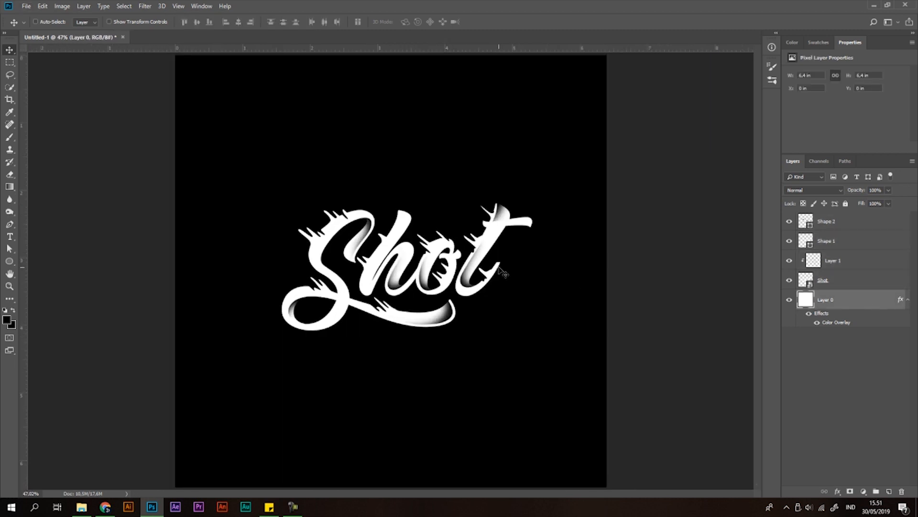
{"action": "scroll", "coordinate": [501, 269], "scroll_direction": "down", "scroll_amount": 1}
{"action": "scroll", "coordinate": [531, 229], "scroll_direction": "up", "scroll_amount": 2}
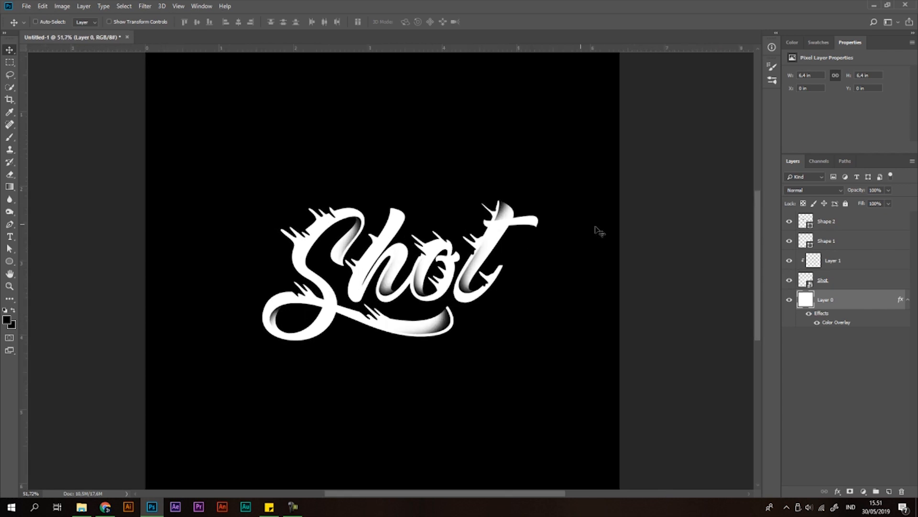
{"action": "scroll", "coordinate": [536, 281], "scroll_direction": "down", "scroll_amount": 1}
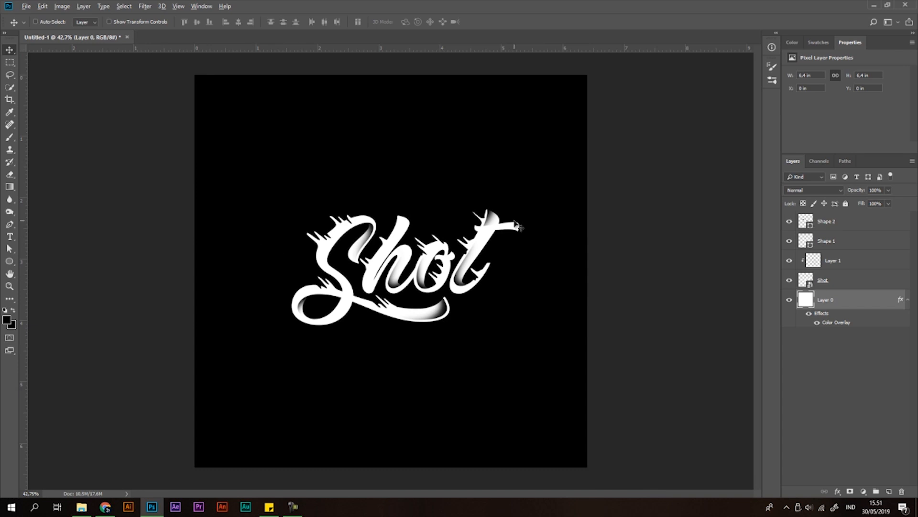
{"action": "scroll", "coordinate": [519, 226], "scroll_direction": "up", "scroll_amount": 1}
Save the document in Photoshop format as Membuat Modern Typography in the #108 folder of BOMBER STUDIO on drive E.
{"action": "left_click", "coordinate": [27, 6]}
{"action": "left_click", "coordinate": [49, 115]}
{"action": "left_click", "coordinate": [341, 81]}
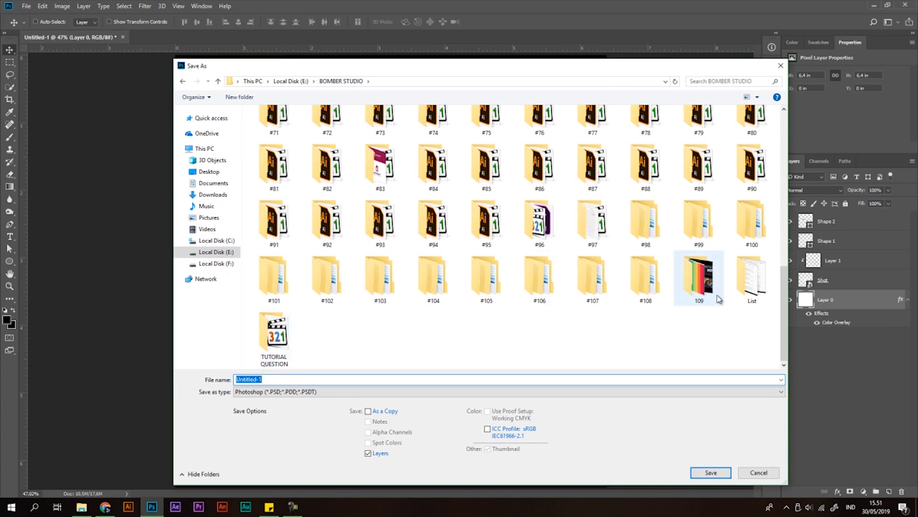
{"action": "left_click", "coordinate": [592, 277]}
{"action": "double_click", "coordinate": [647, 277]}
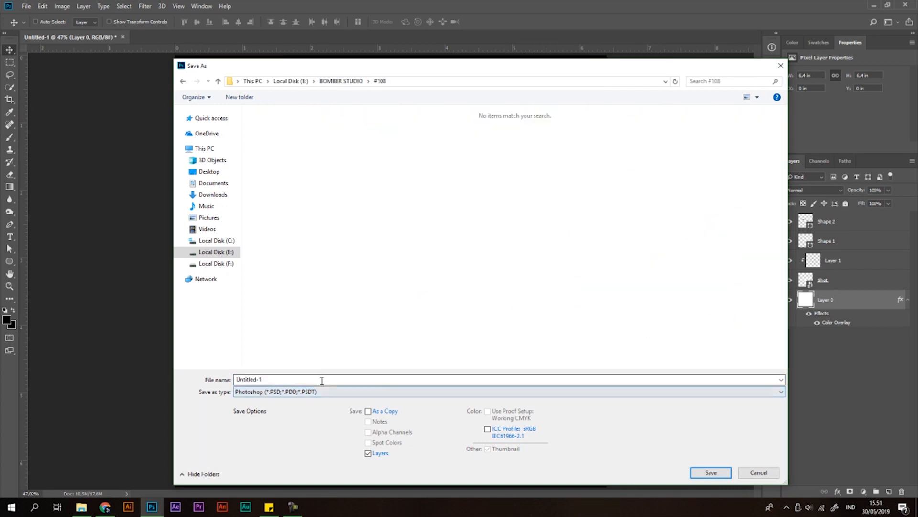
{"action": "left_click", "coordinate": [322, 380]}
{"action": "type", "text": "Membuat Modern Typography"}
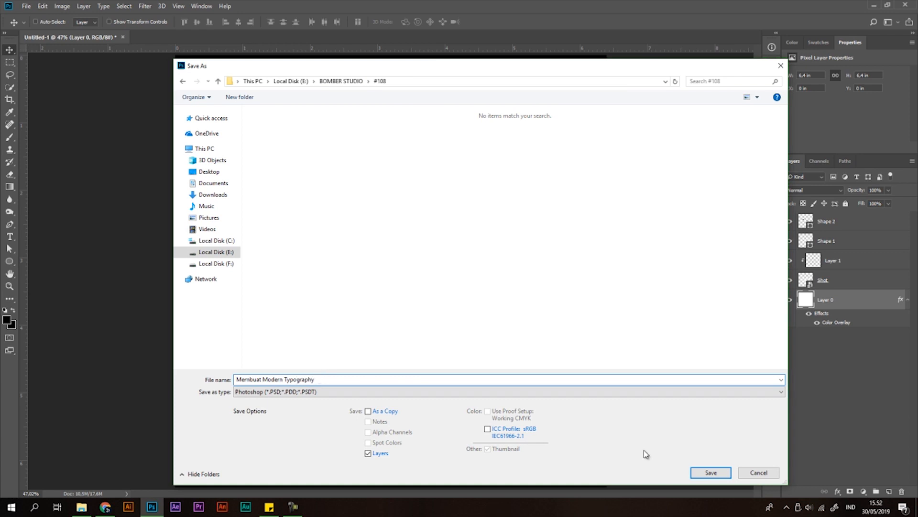
{"action": "left_click", "coordinate": [707, 472]}
{"action": "left_click", "coordinate": [569, 144]}
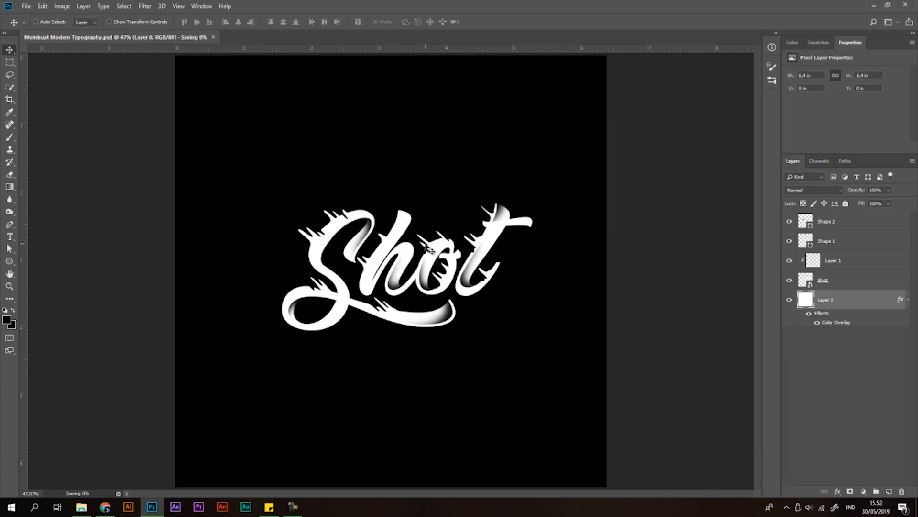
Save a JPEG copy under the same name in the #108 folder, with quality 8 (High) and the Baseline (Standard) format option.
{"action": "left_click", "coordinate": [26, 6]}
{"action": "left_click", "coordinate": [43, 113]}
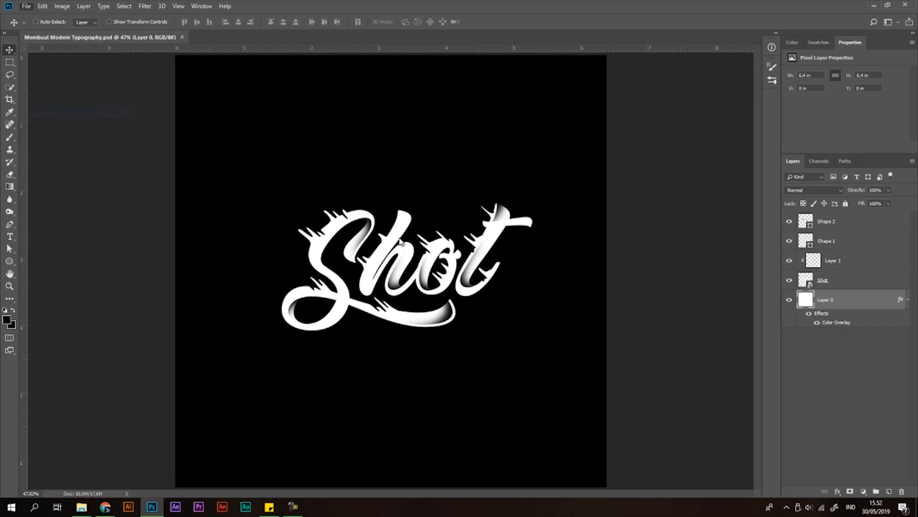
{"action": "left_click", "coordinate": [314, 394]}
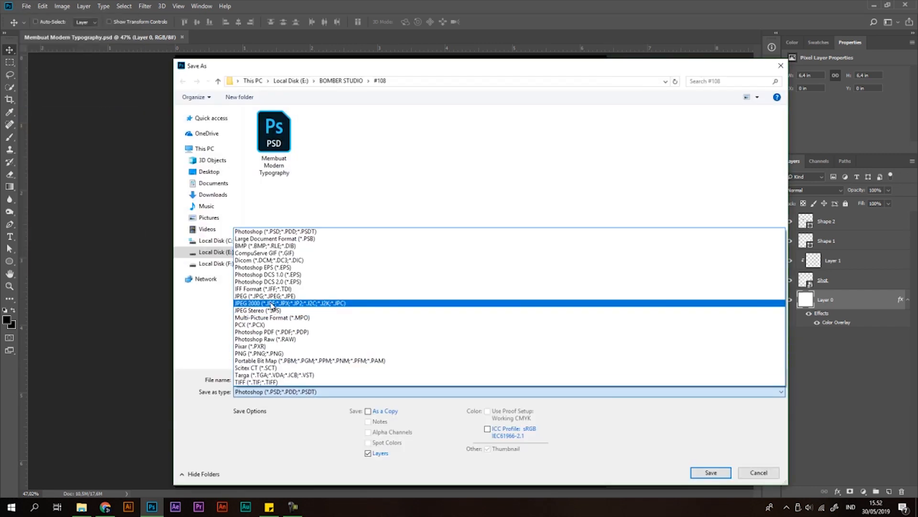
{"action": "left_click", "coordinate": [311, 305]}
{"action": "left_click", "coordinate": [711, 472]}
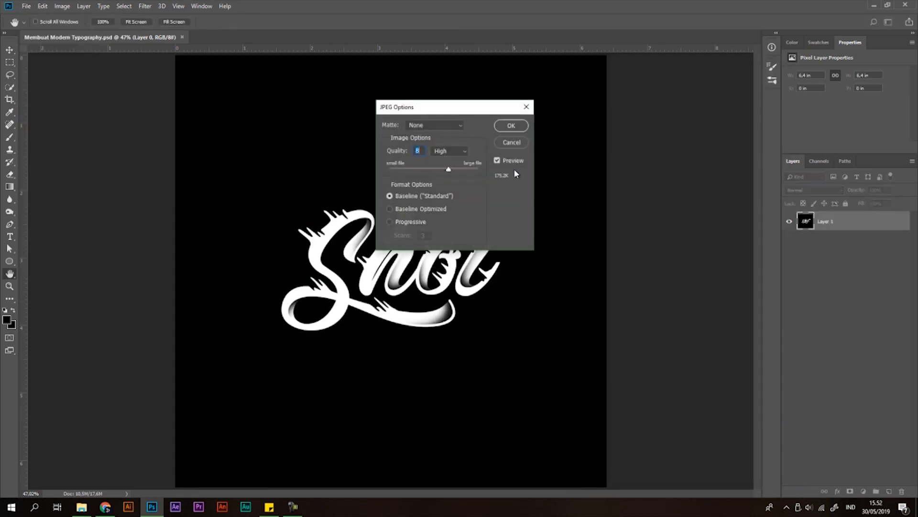
{"action": "left_click", "coordinate": [512, 129]}
Switch to File Explorer and open the exported Membuat Modern Typography image from the #108 folder to view it.
{"action": "left_click", "coordinate": [82, 506]}
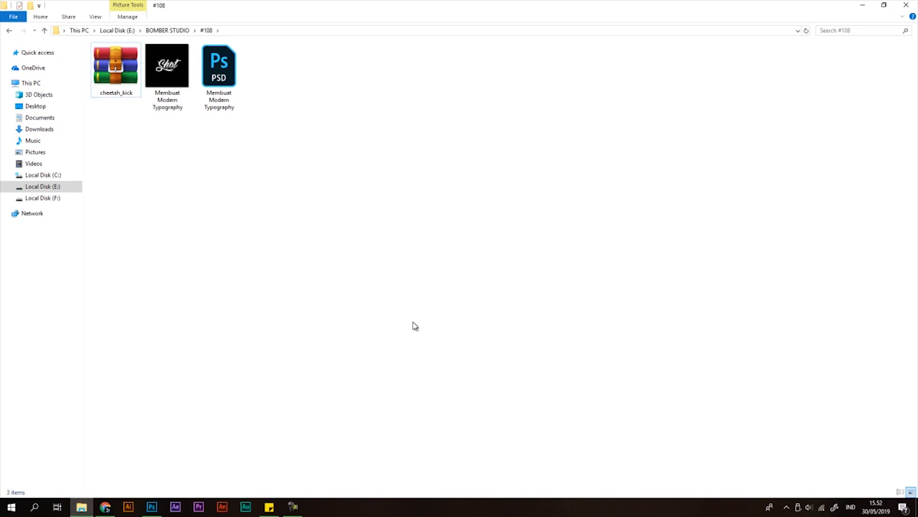
{"action": "double_click", "coordinate": [173, 73]}
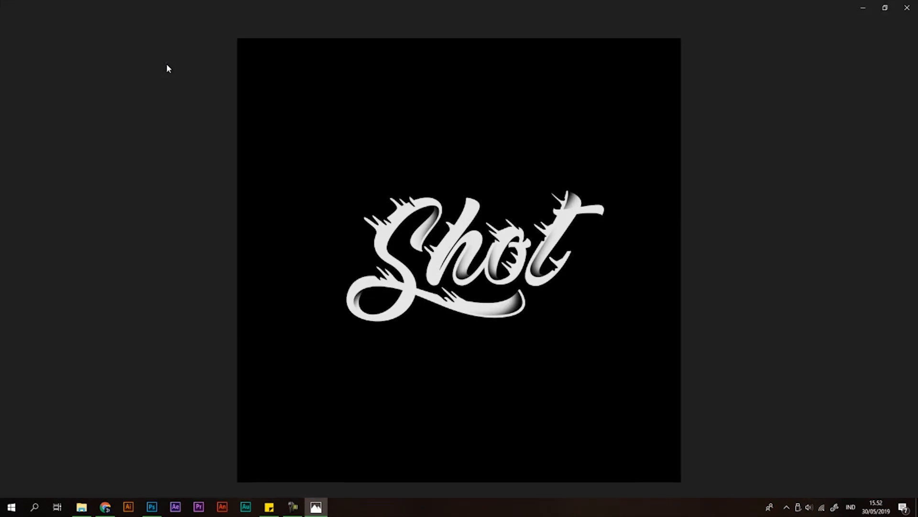